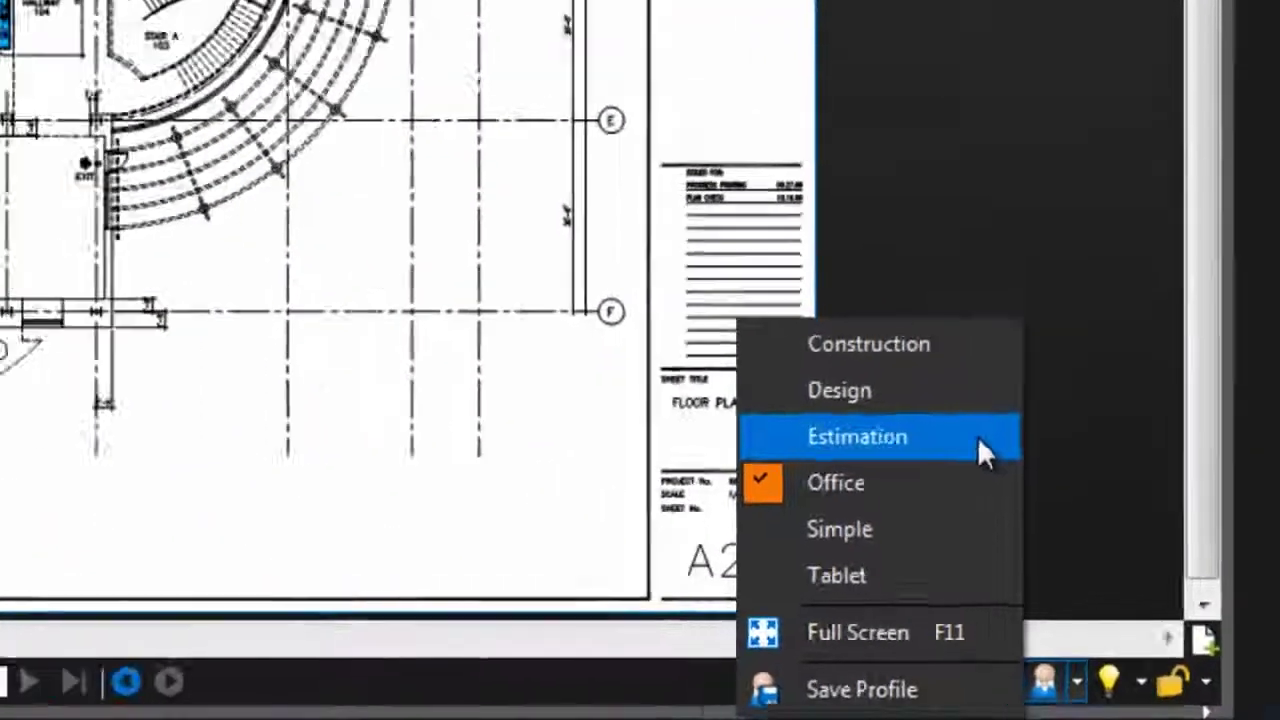
Switch the workspace to the Estimation profile and display the Measurements tab beside the floor plan.
click(940, 402)
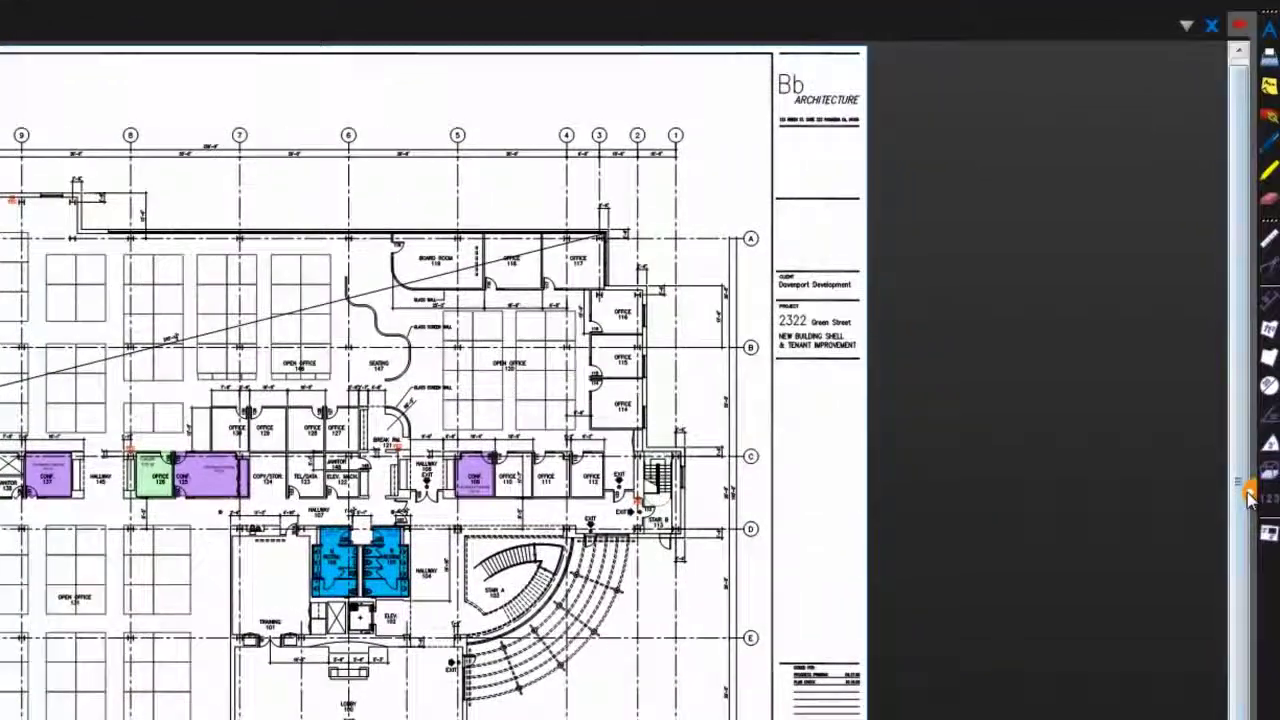
click(1249, 495)
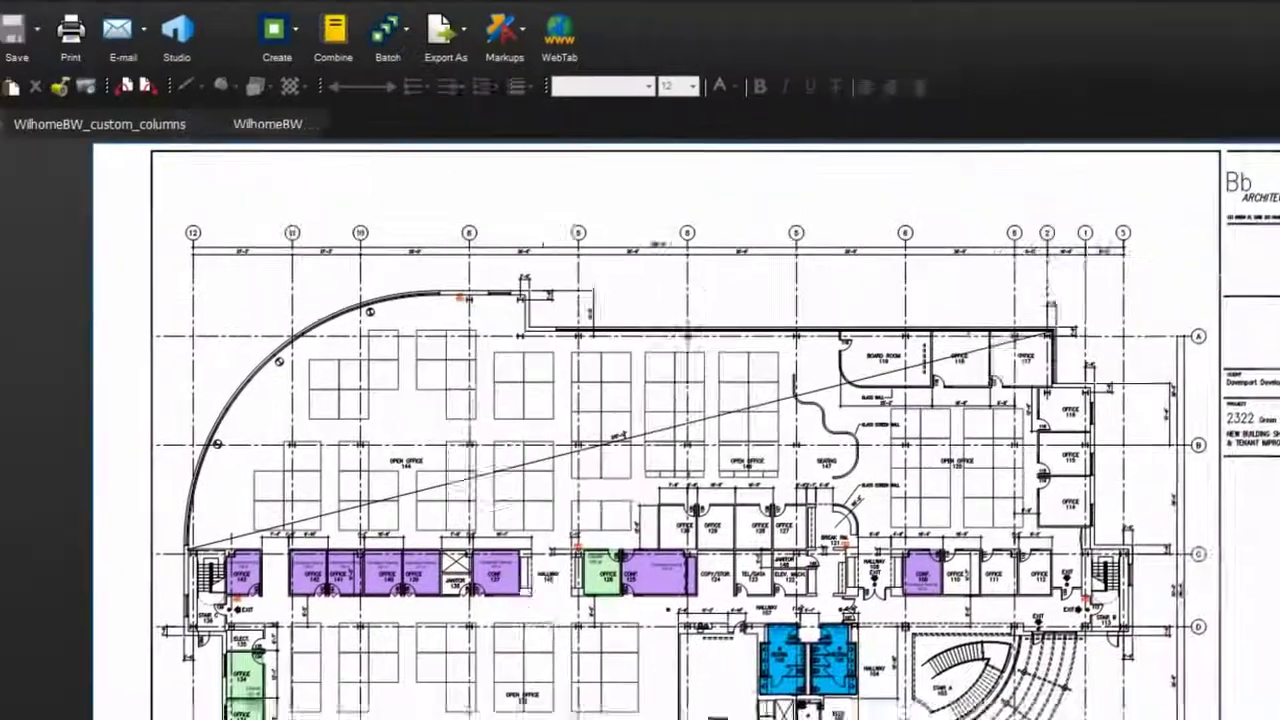
click(18, 52)
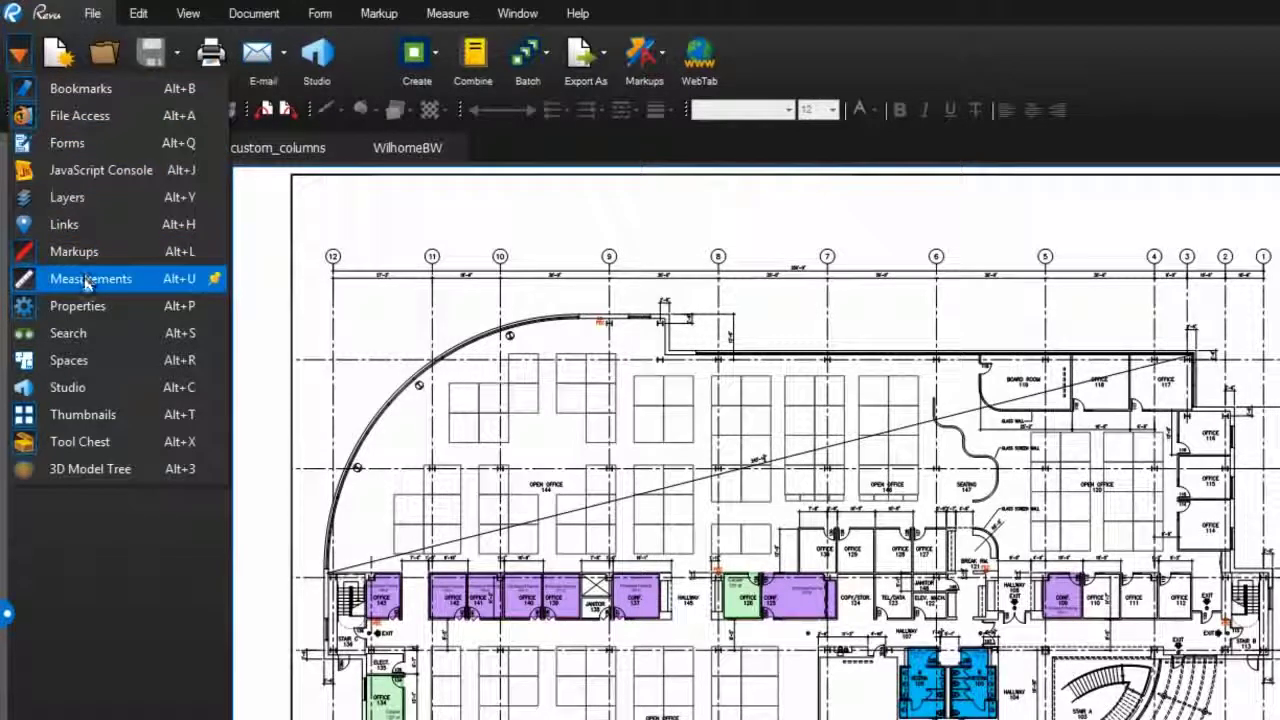
click(136, 284)
click(187, 13)
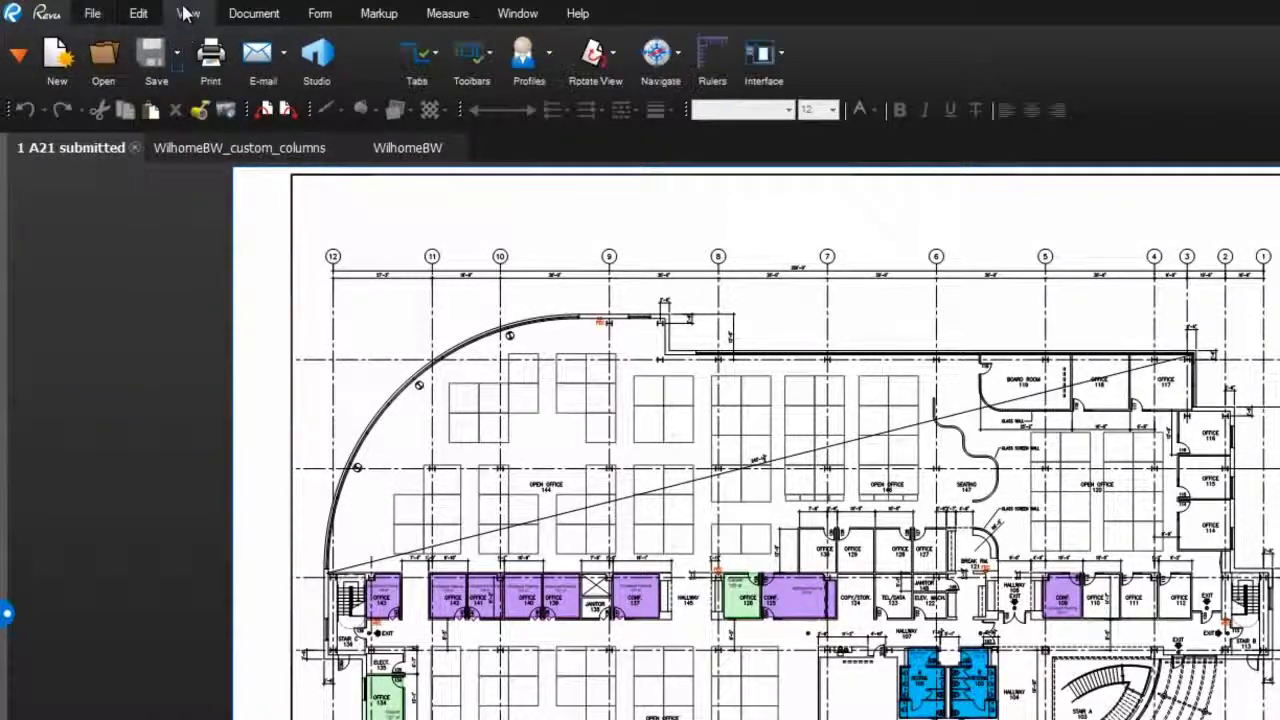
click(417, 53)
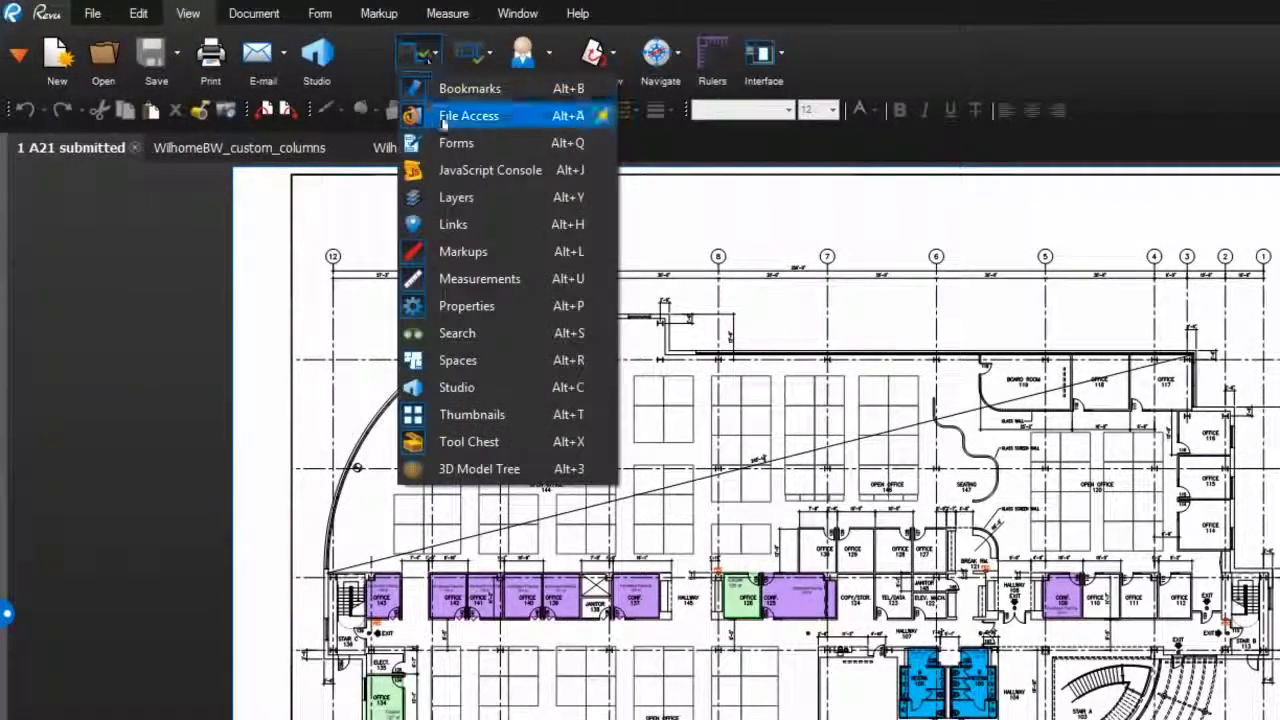
click(487, 278)
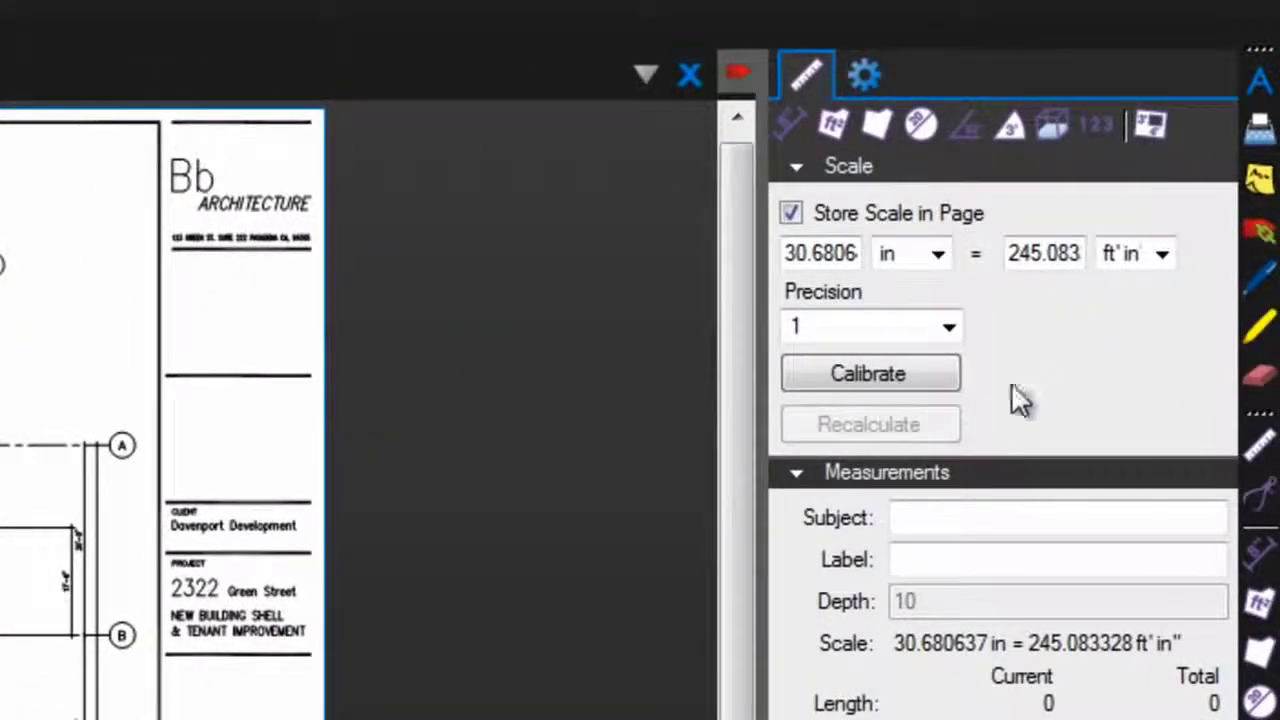
Begin calibrating the page scale, picking both ends of the long diagonal dimension line across the floor plan.
click(852, 380)
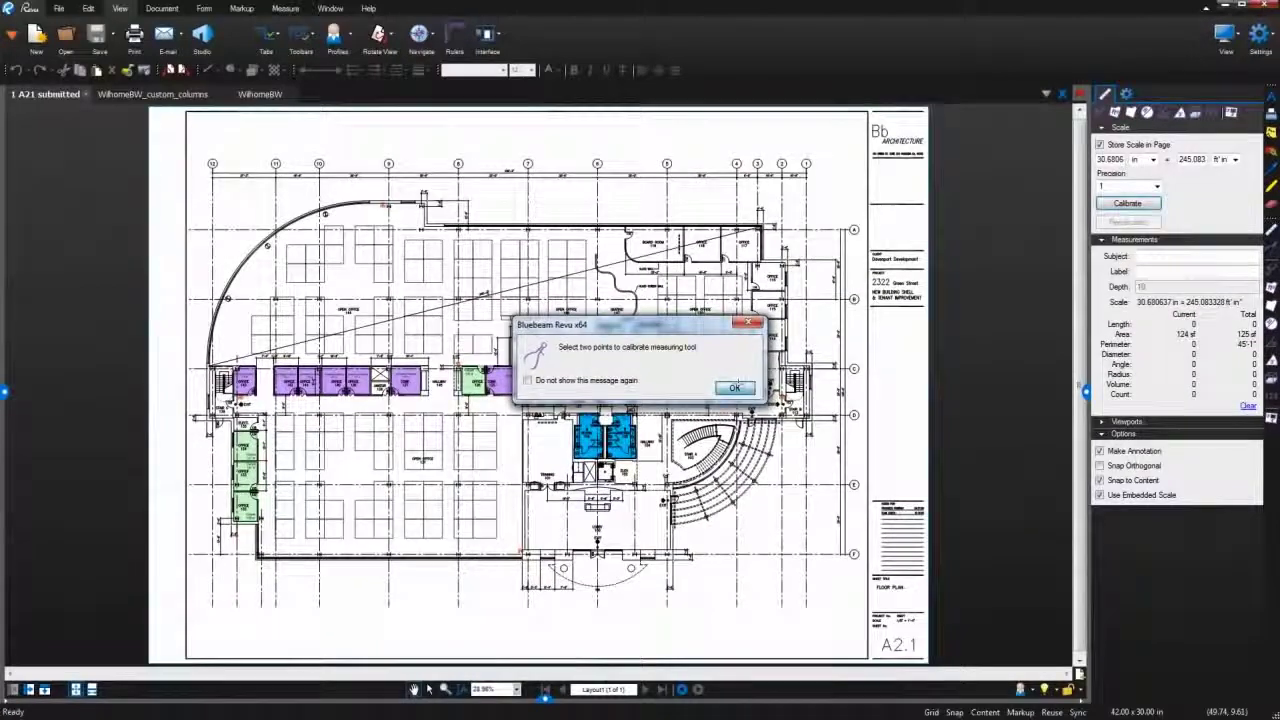
click(735, 388)
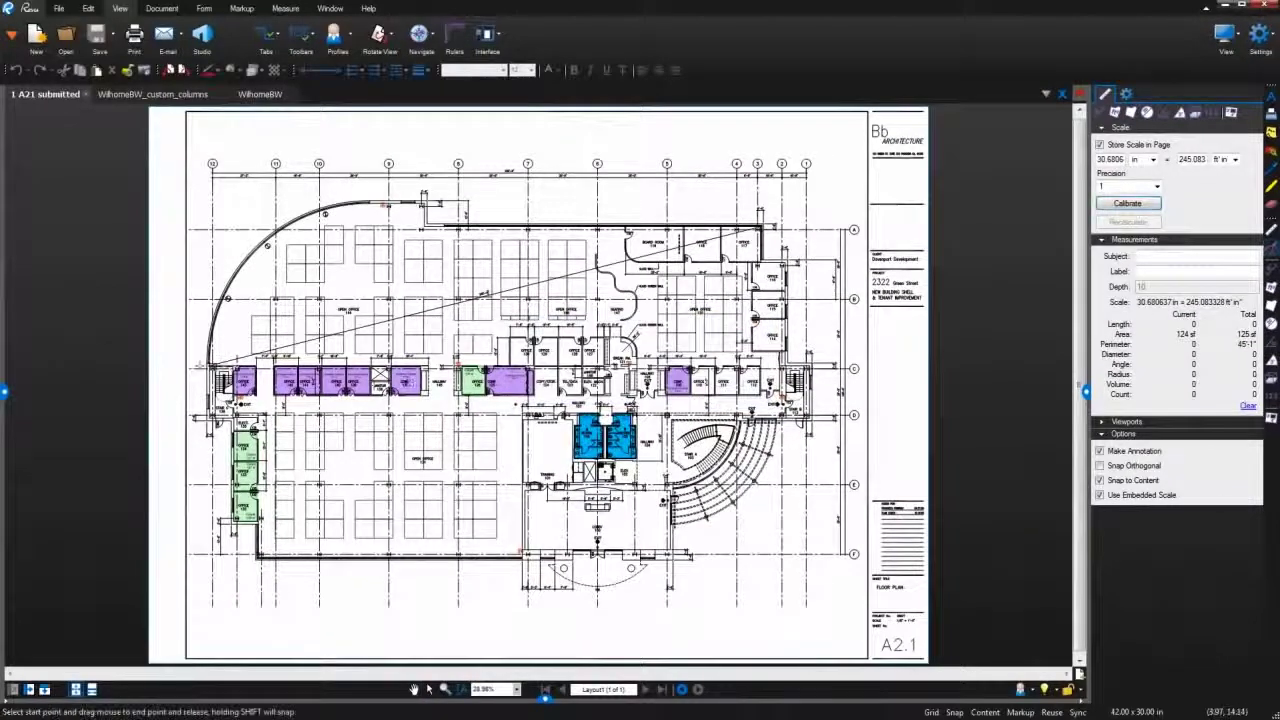
scroll(720, 370, up, 3)
scroll(206, 362, up, 2)
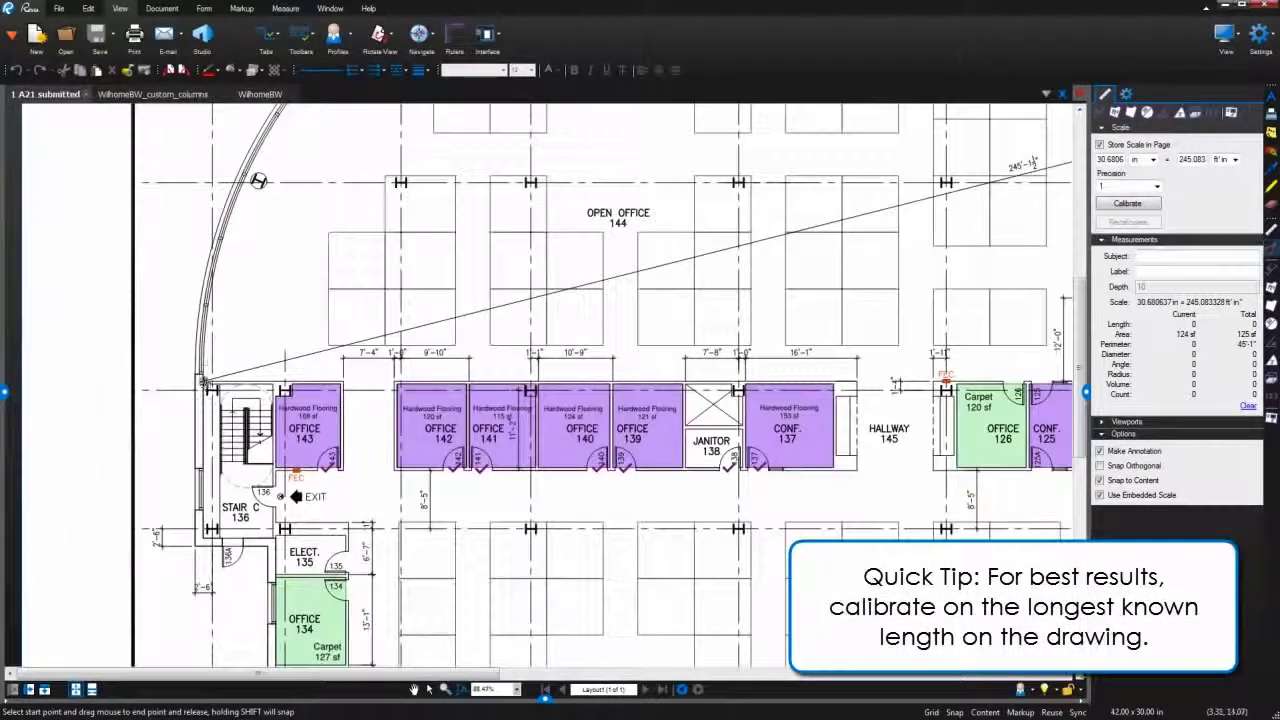
mouse_move(206, 380)
mouse_down()
mouse_move(1010, 200)
mouse_move(932, 188)
mouse_move(1010, 228)
mouse_move(963, 202)
mouse_up()
key(Up)
key(Up)
key(Right)
key(Right)
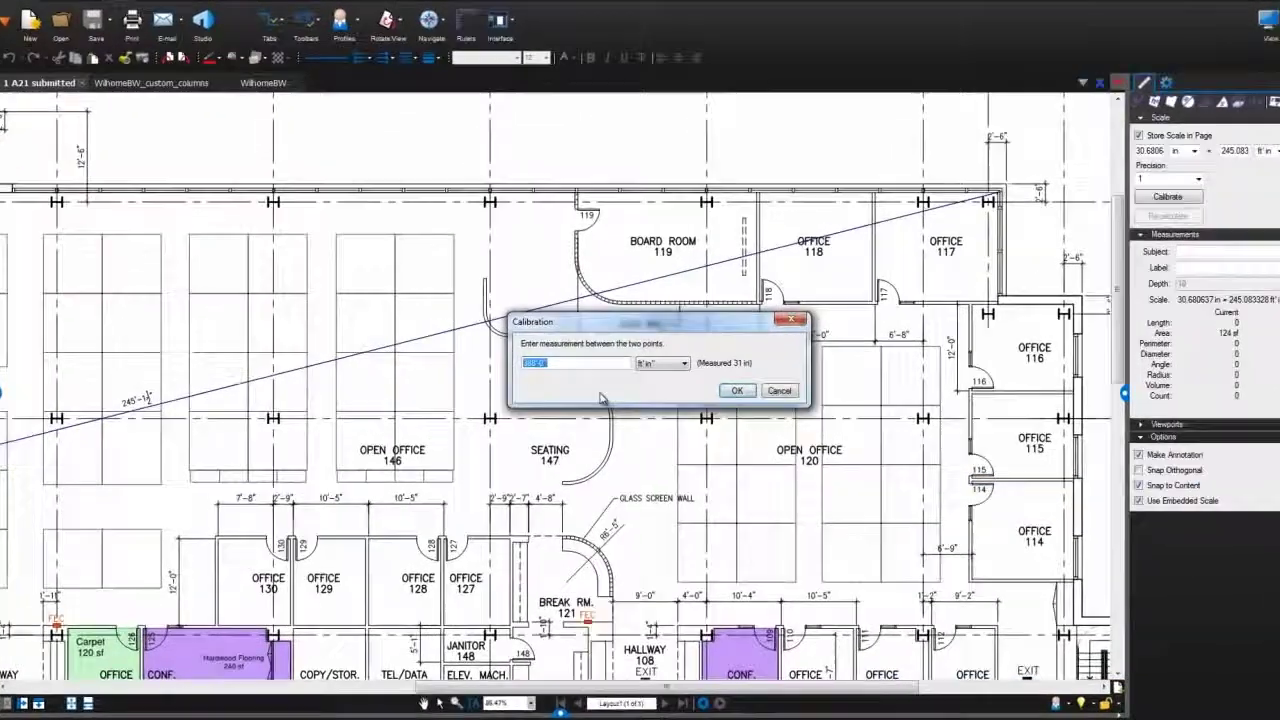
Set the calibration distance between the two points to 245' 1.5".
text(245)
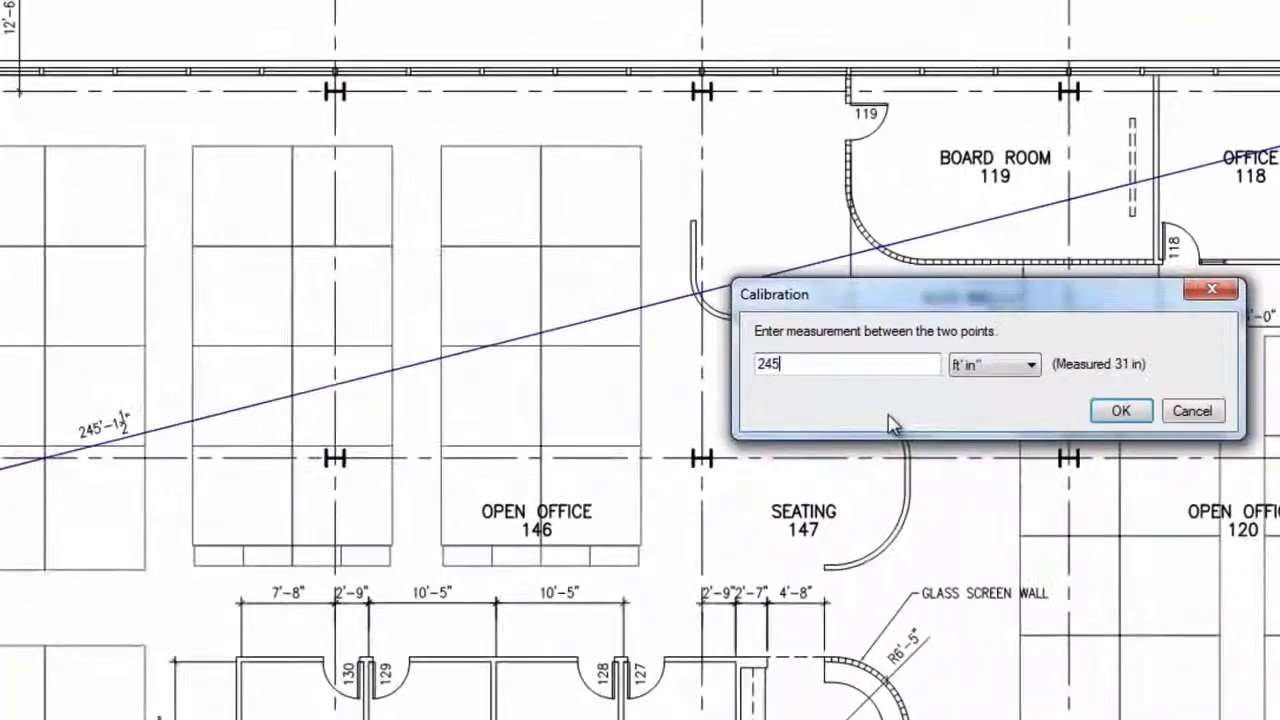
text(' 1)
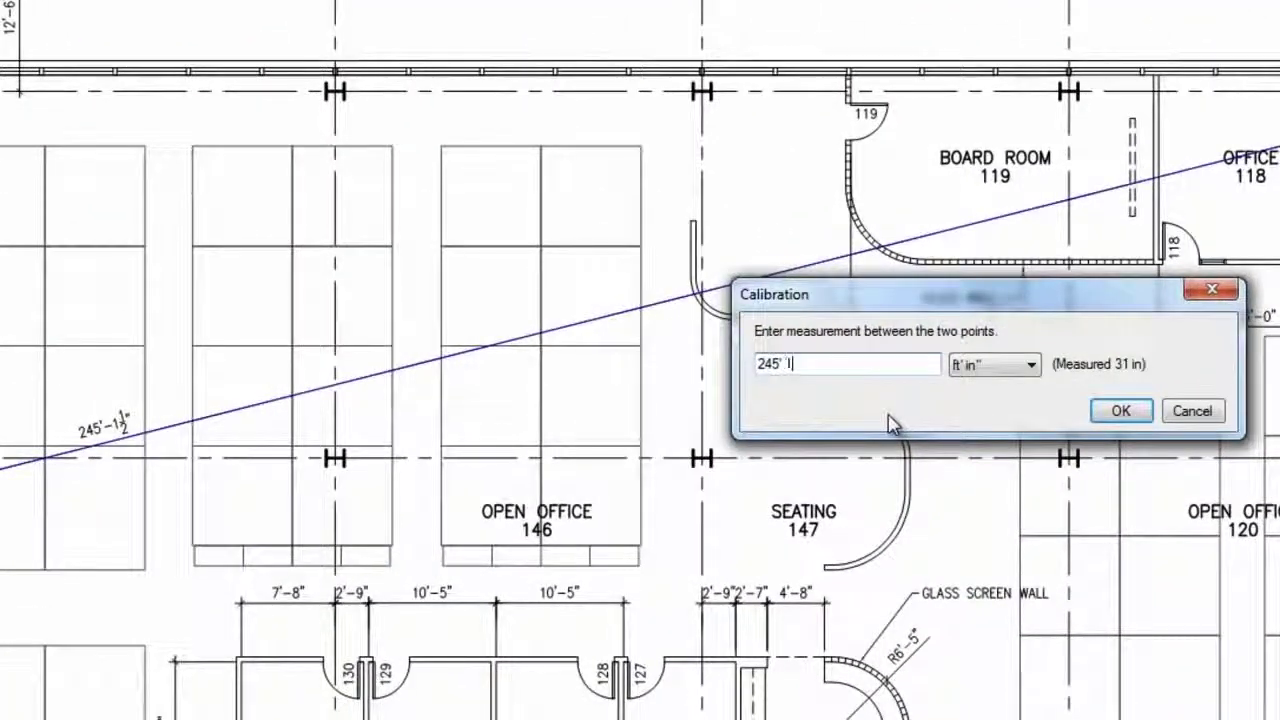
text(.5")
key(Return)
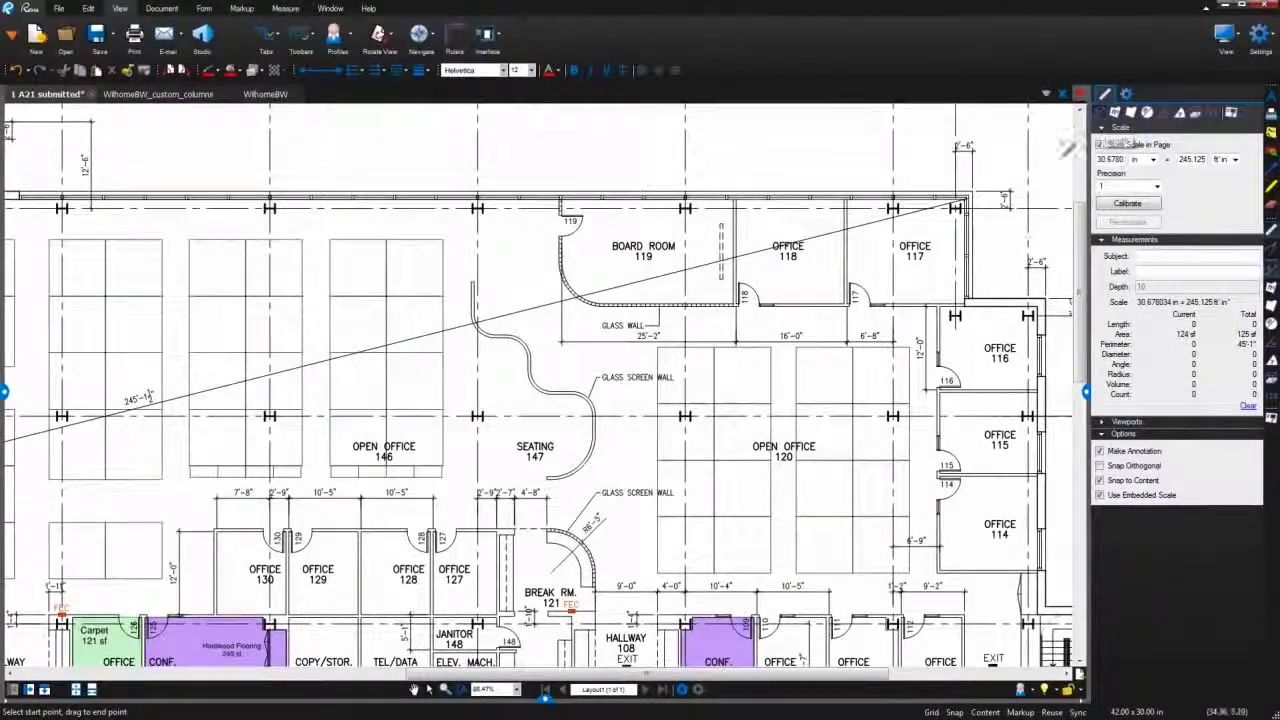
Check the calibration by measuring the dimensioned width above Office 129, and enable storing the scale in the page.
drag(290, 501, 362, 499)
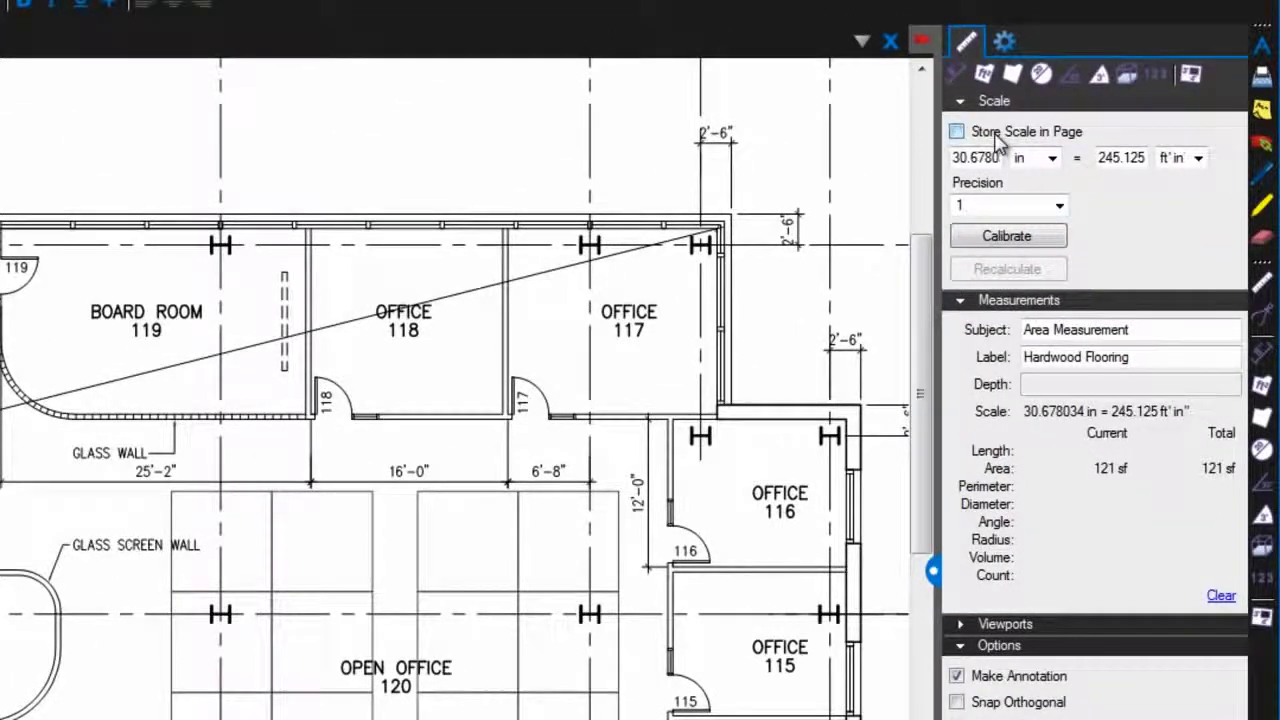
click(960, 132)
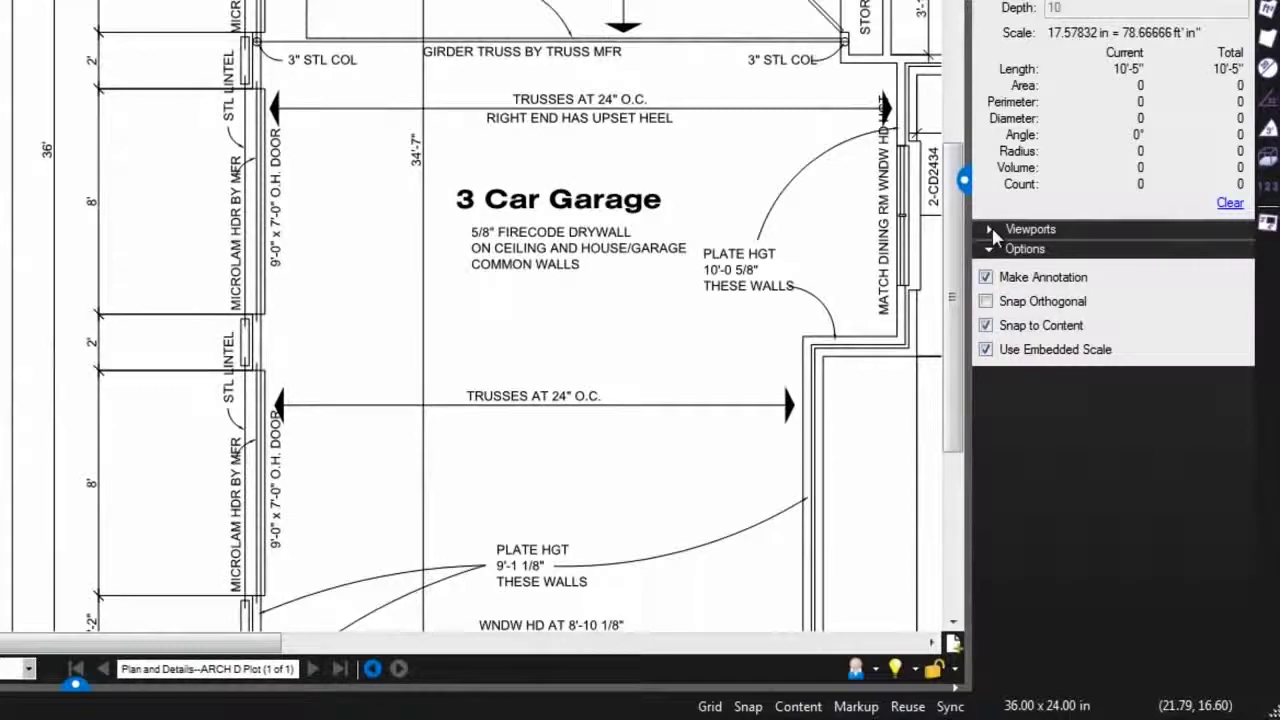
Add a viewport around the Planning Desk elevation in the WilhomeBW drawing and name it Planning Desk.
click(990, 229)
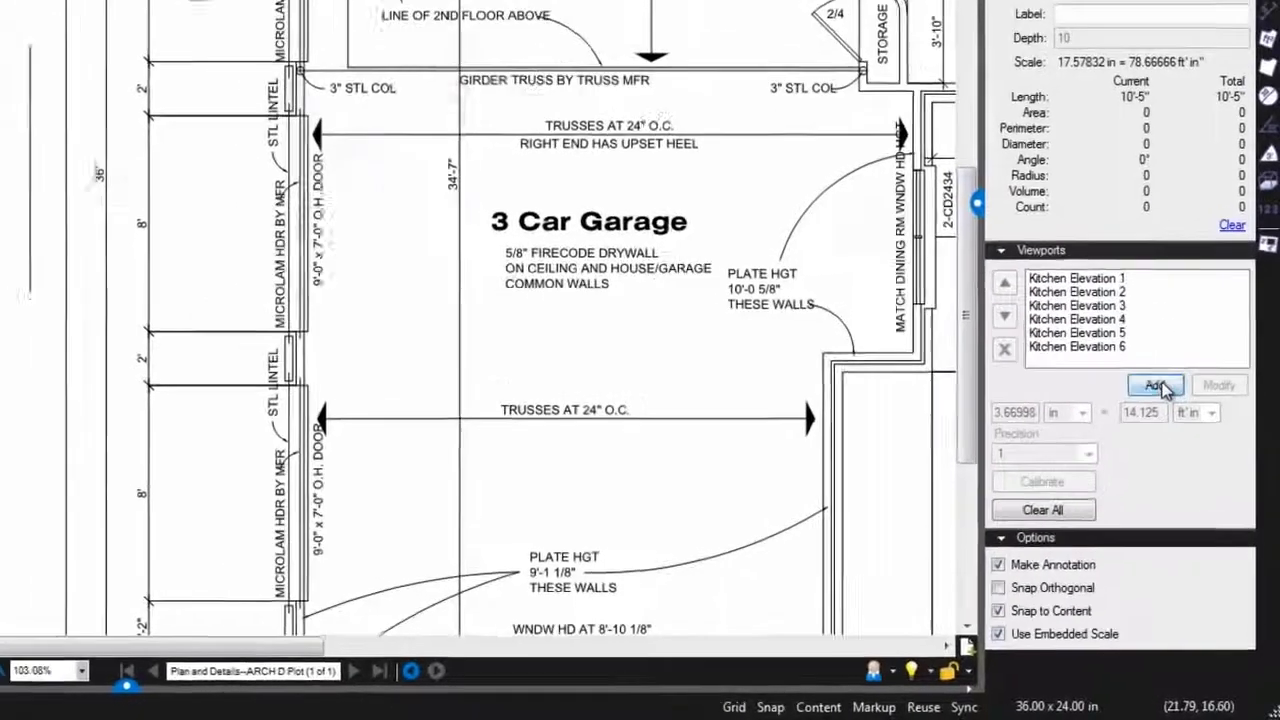
click(1150, 370)
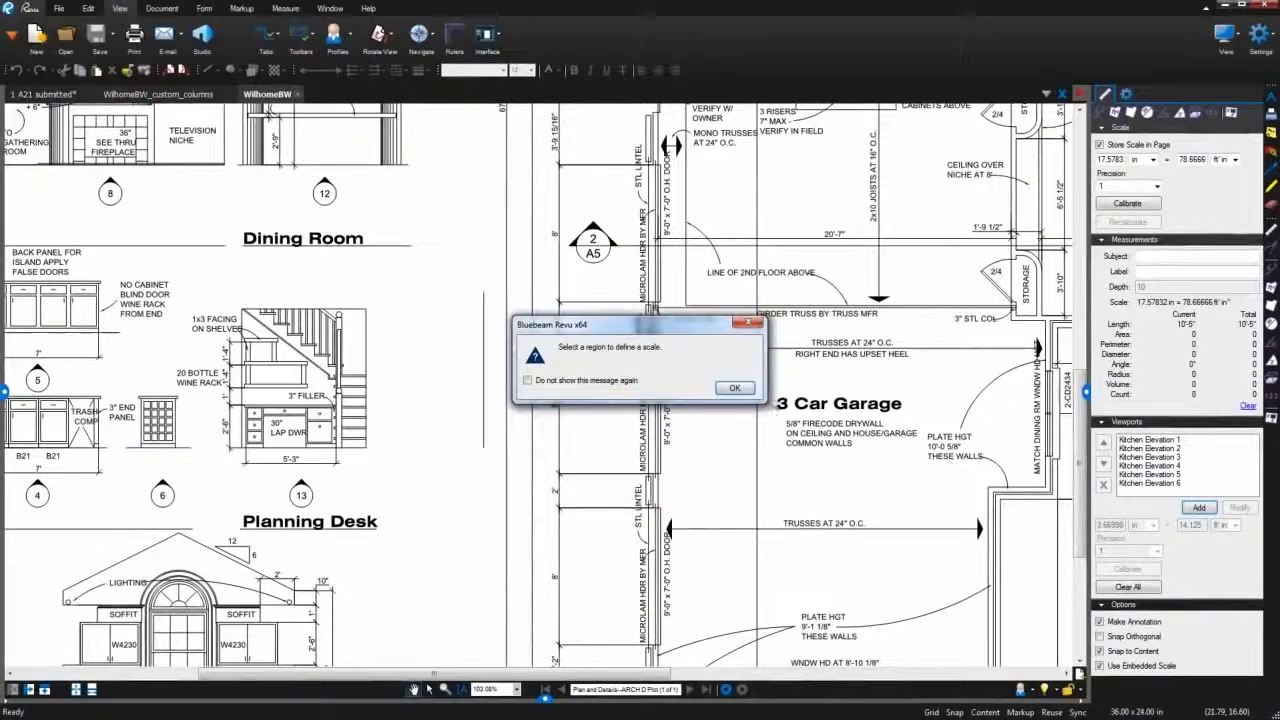
click(734, 388)
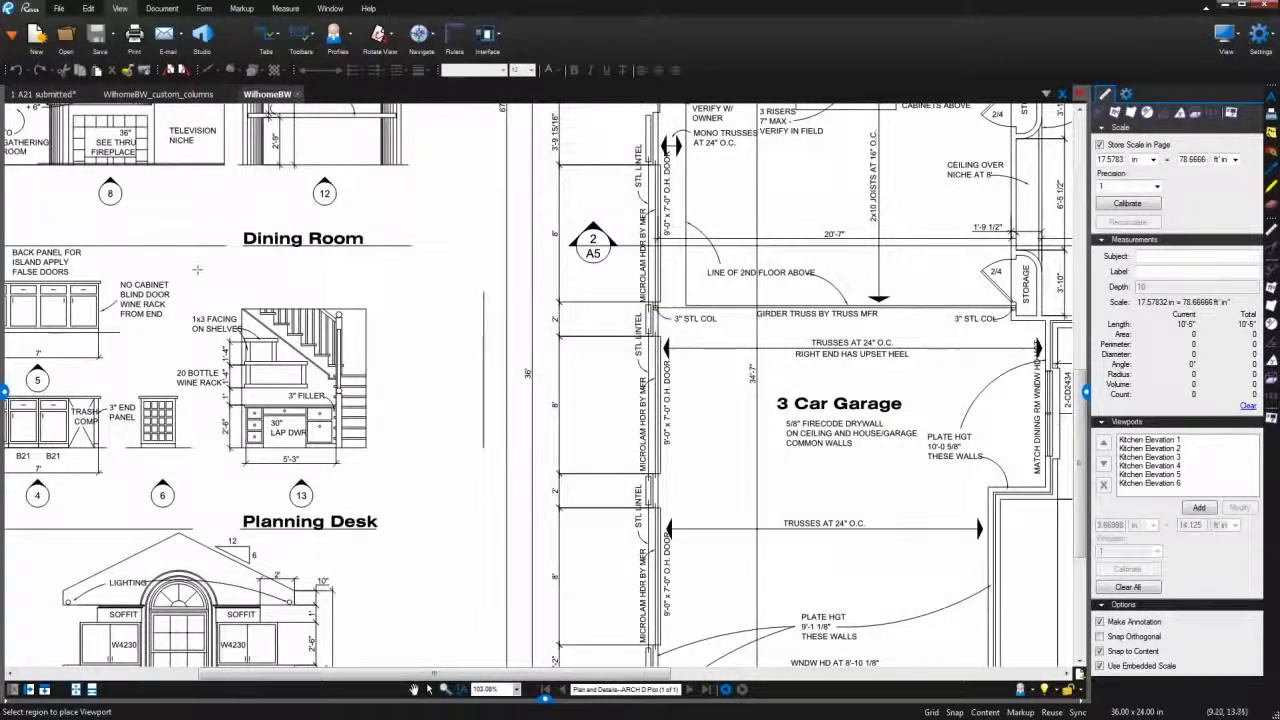
drag(184, 270, 412, 541)
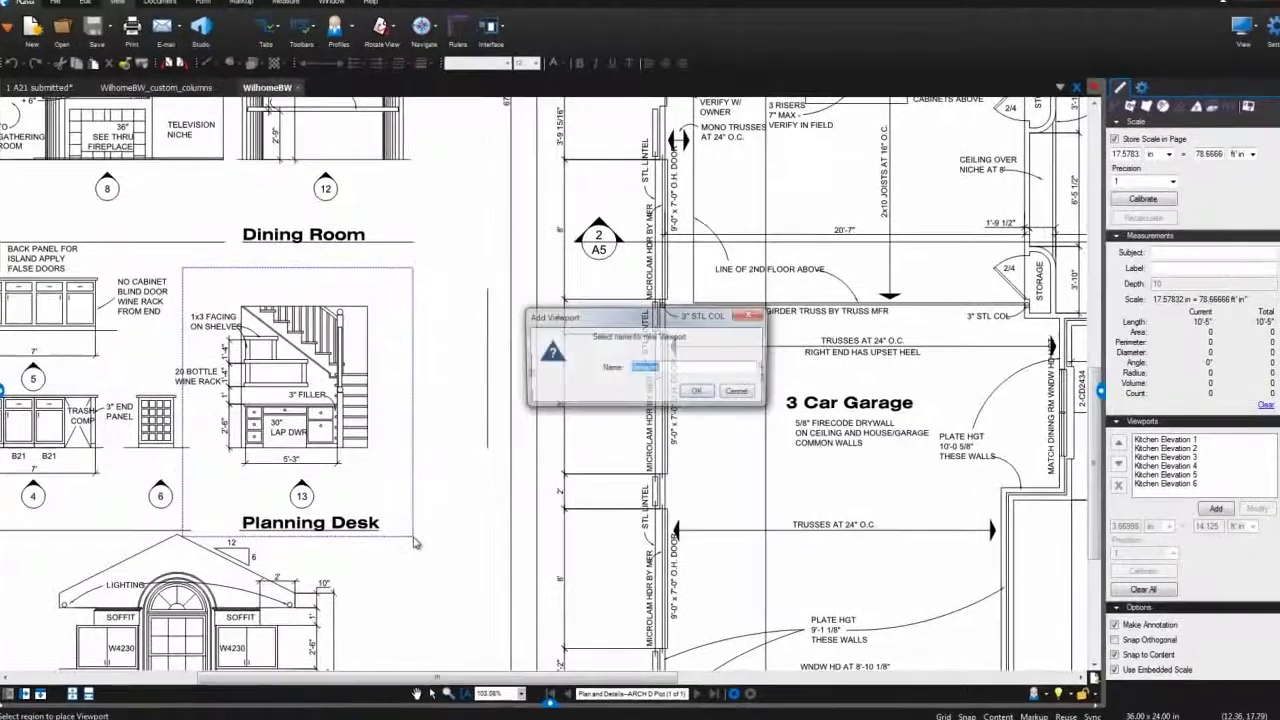
text(Plannin)
text(g )
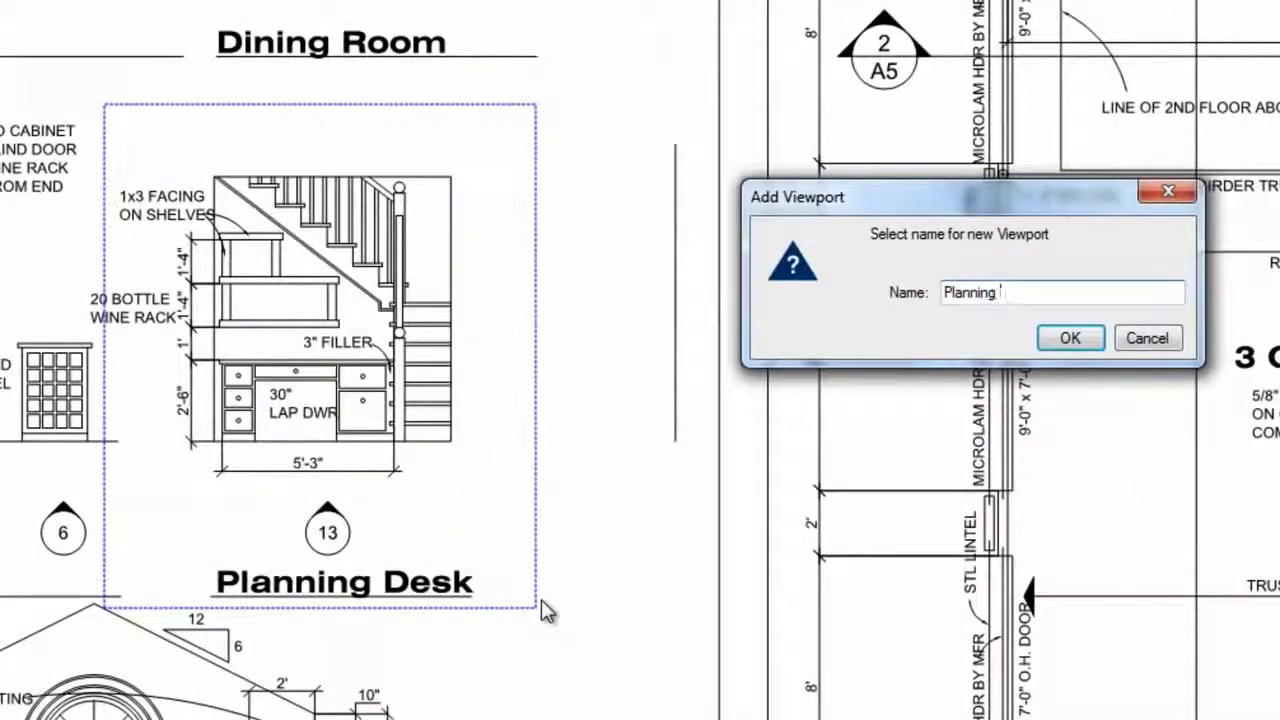
text(Desk)
key(Return)
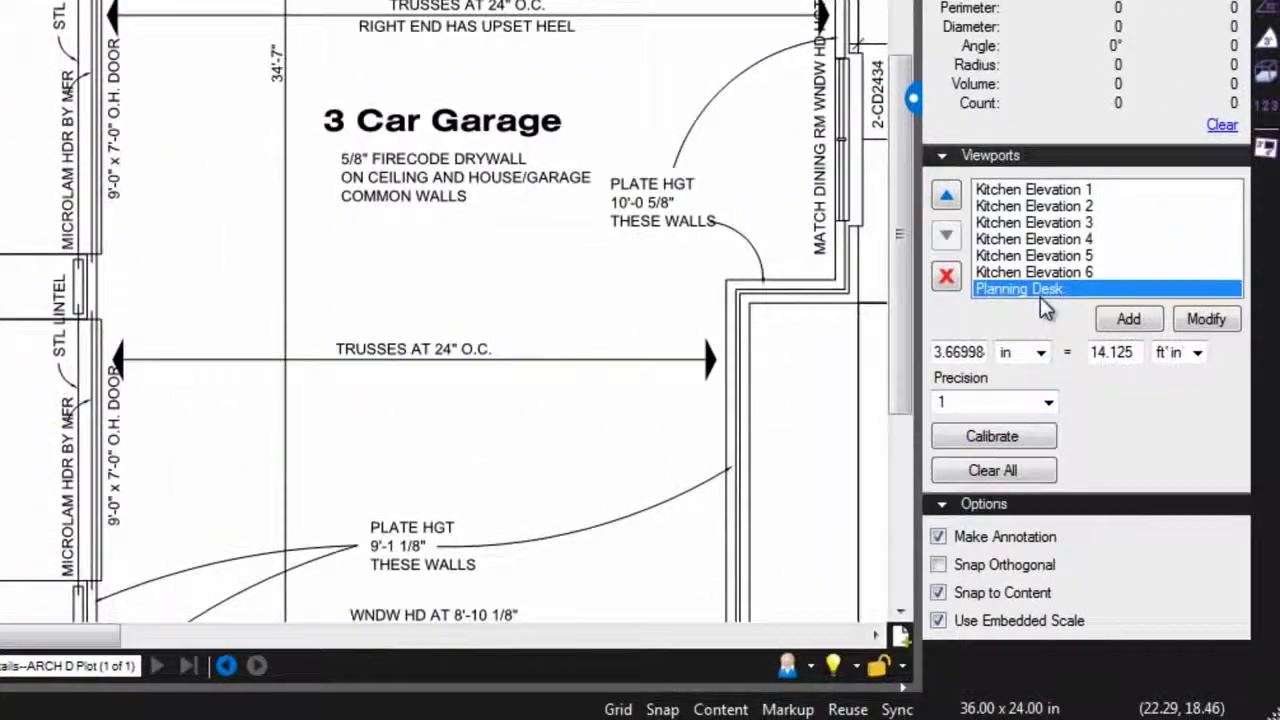
Calibrate the Planning Desk viewport across the desk's width dimension line, setting the distance to 5' 3".
click(1040, 437)
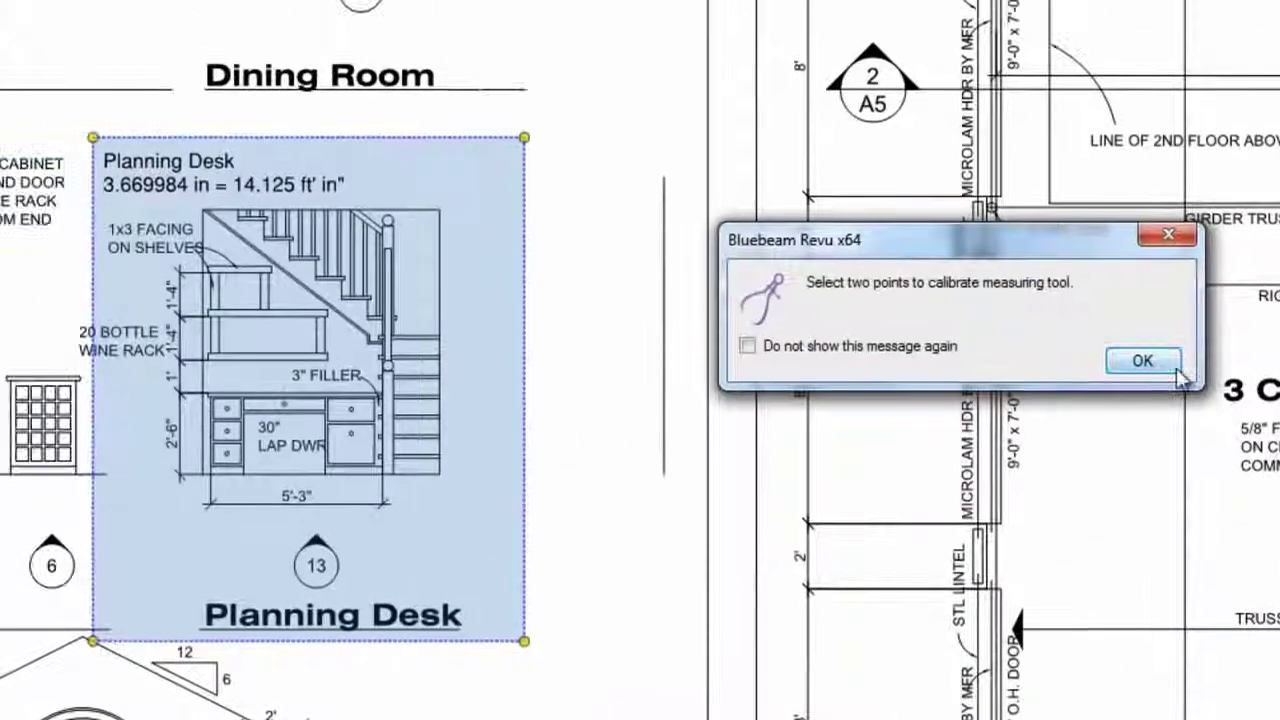
click(901, 288)
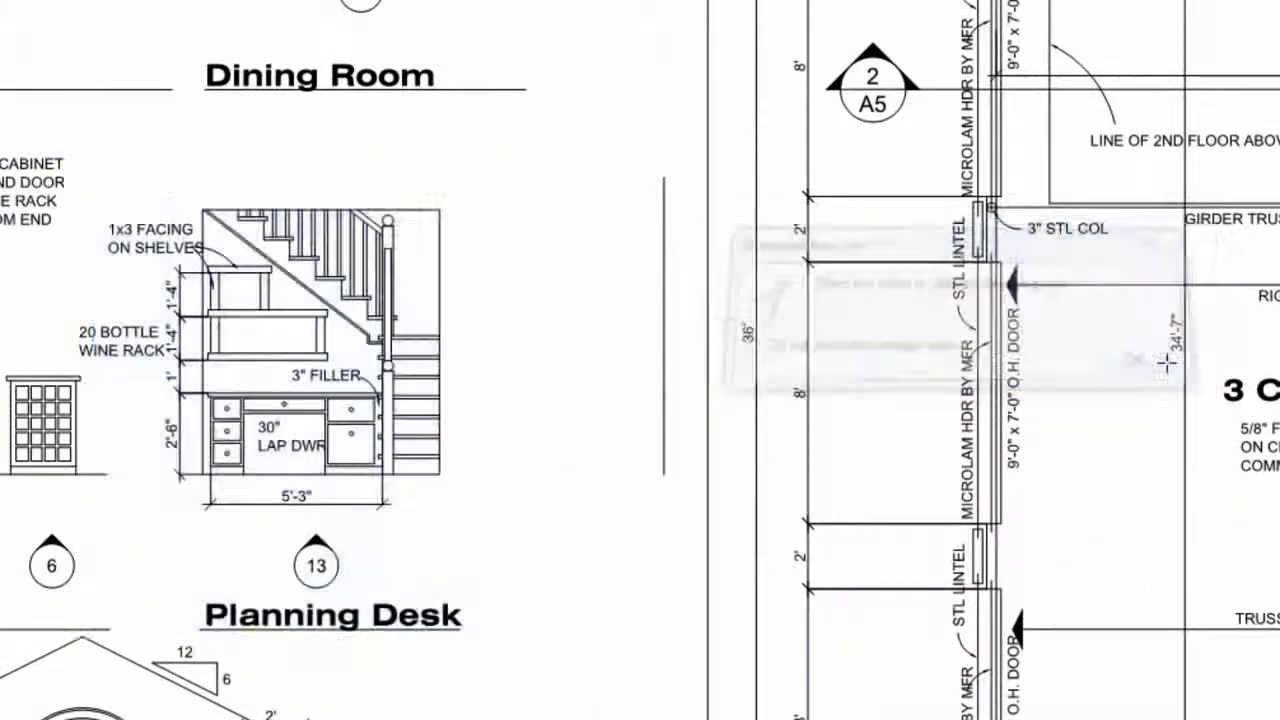
click(212, 504)
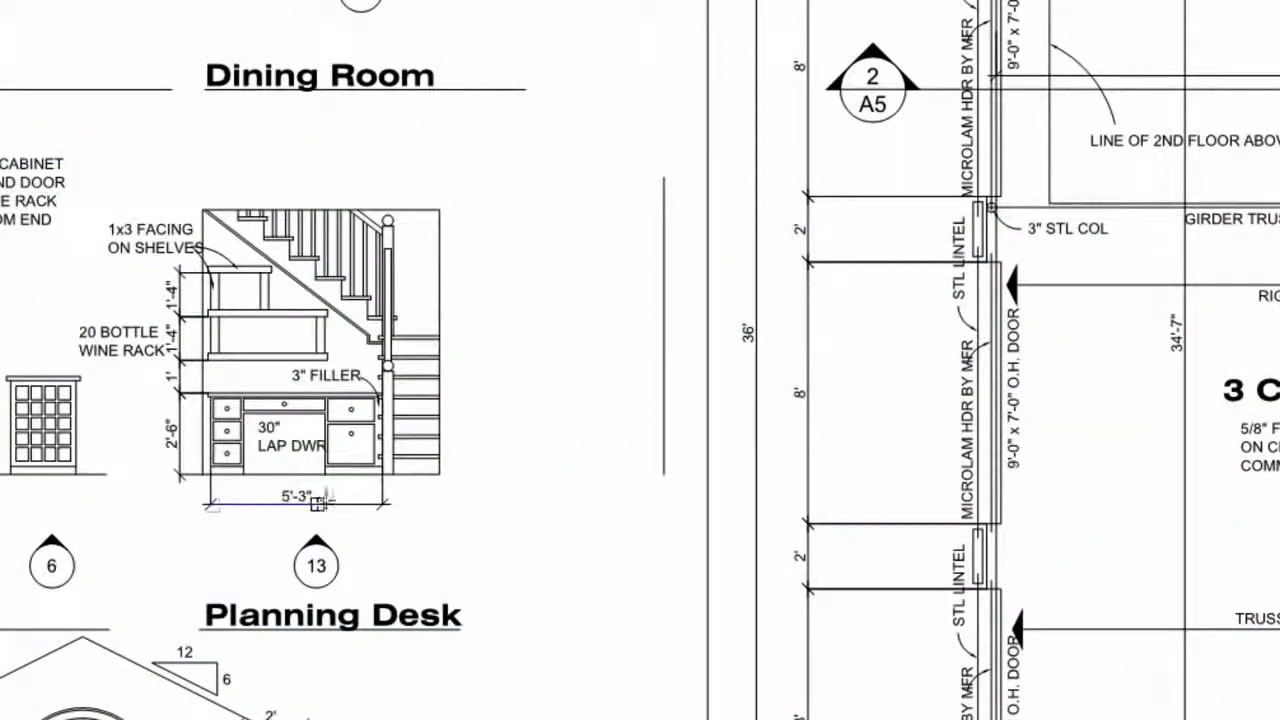
click(383, 504)
text(5' 3")
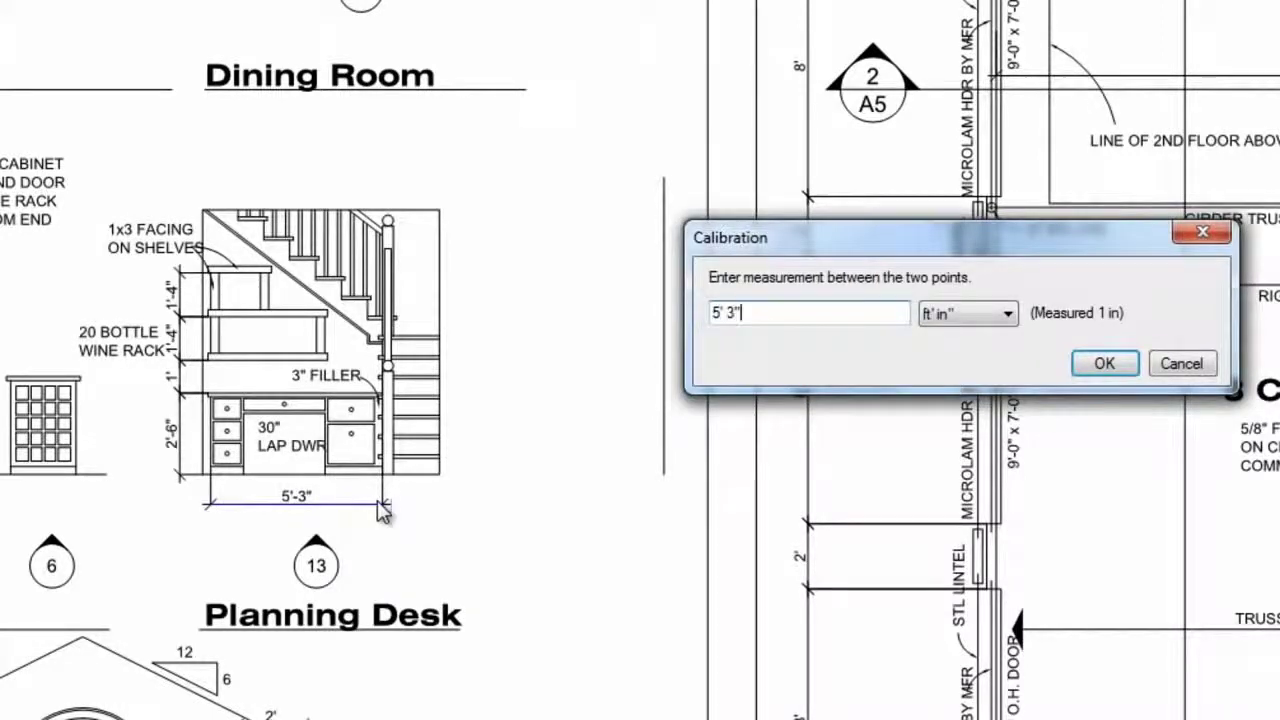
click(1104, 363)
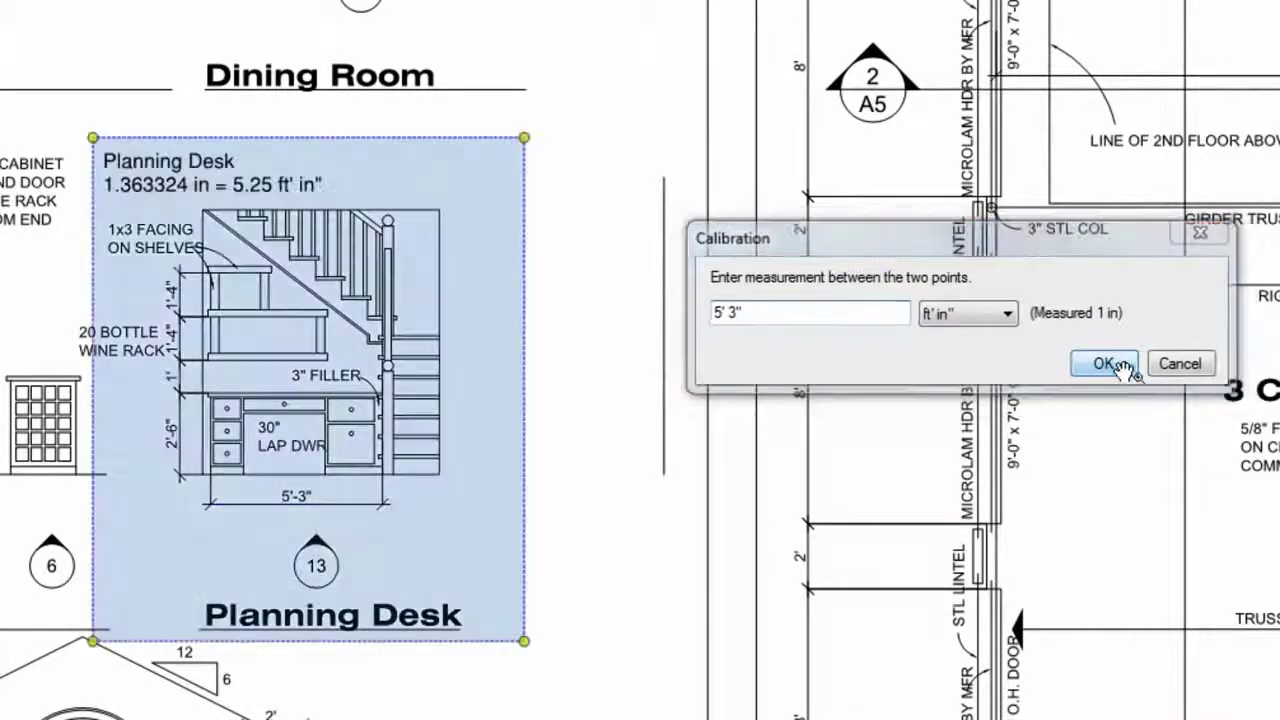
Place a length measurement along the base of the planning desk and move it outside the viewport toward the garage plan.
click(215, 474)
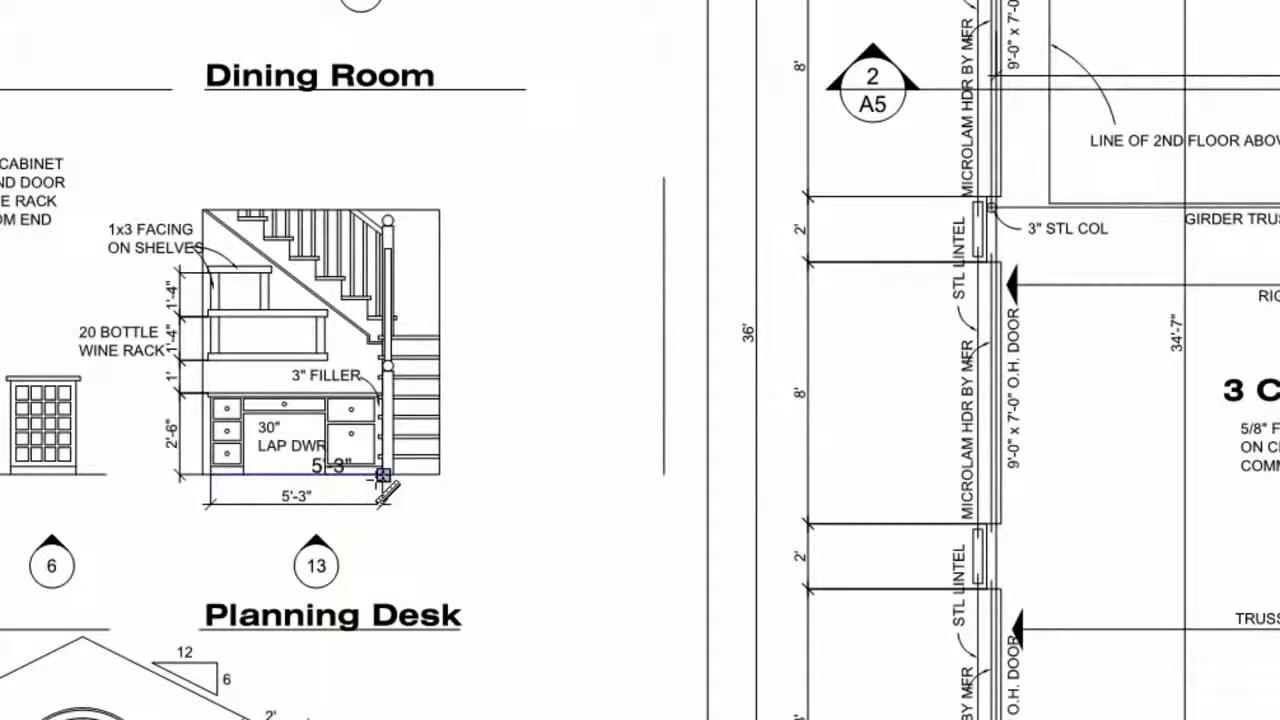
click(383, 474)
click(340, 458)
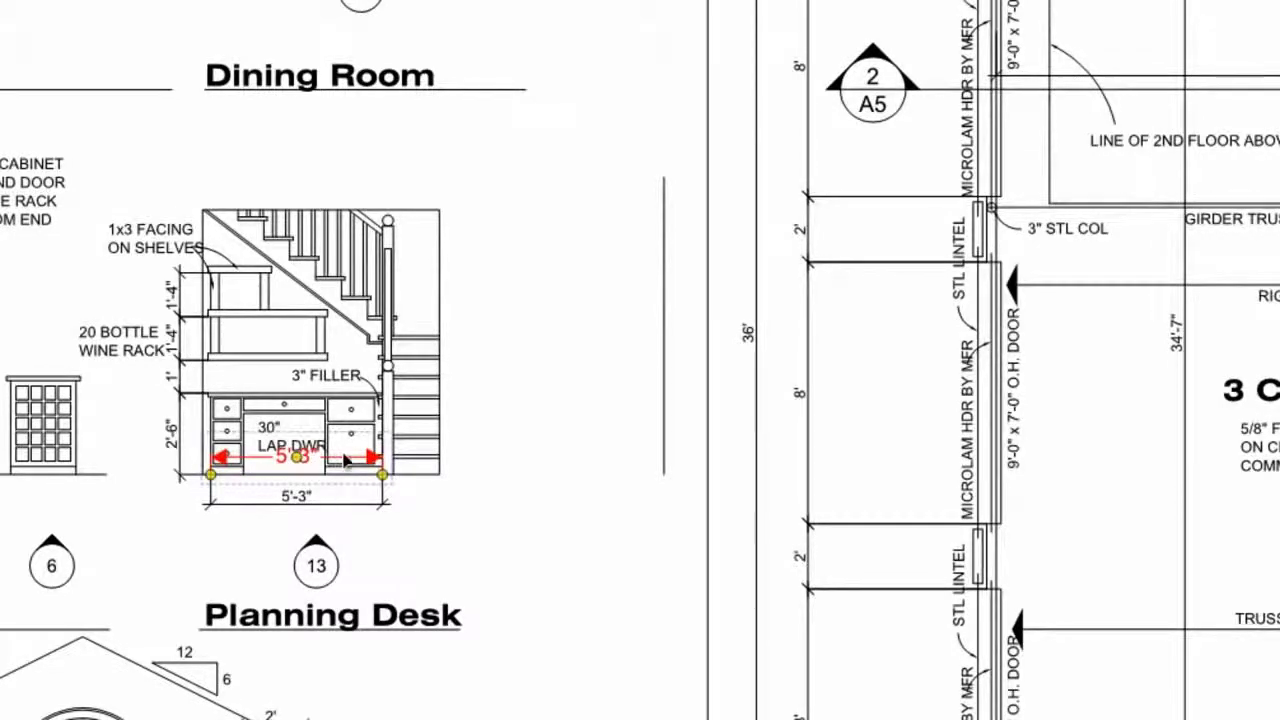
drag(370, 462, 886, 482)
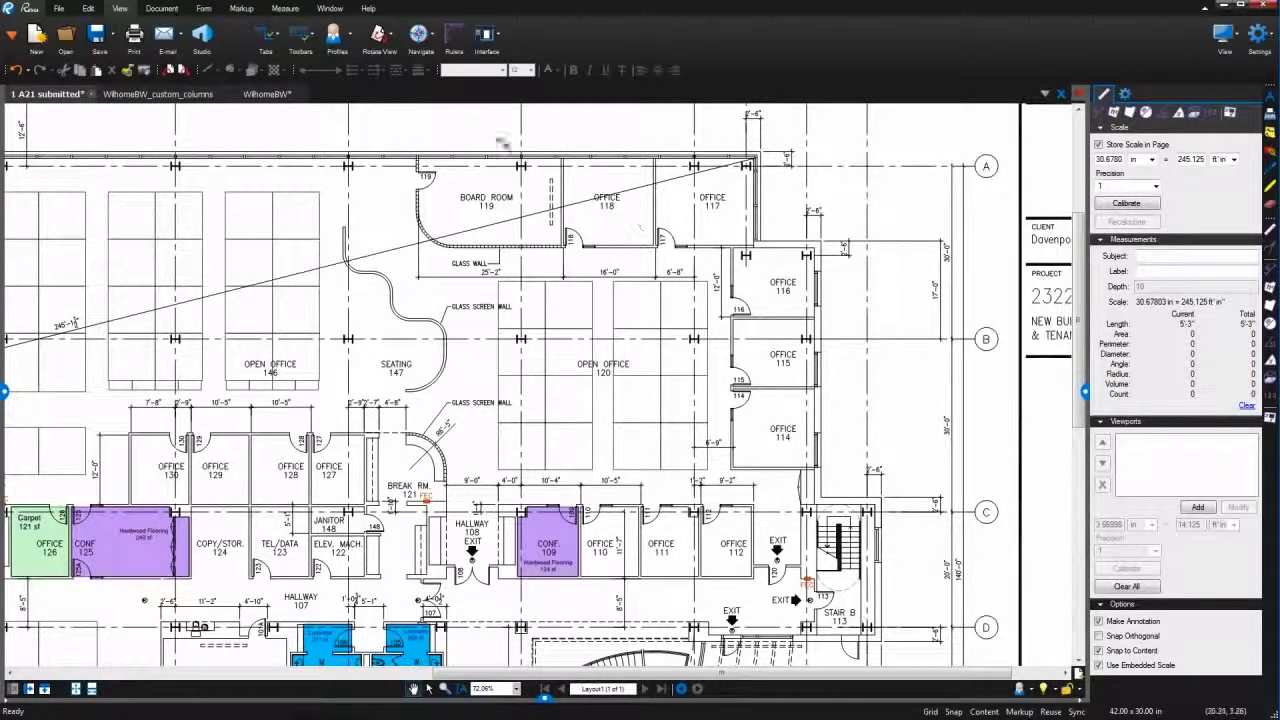
Measure the floor area of Office 116 on the A21 floor plan with the Area tool.
click(290, 9)
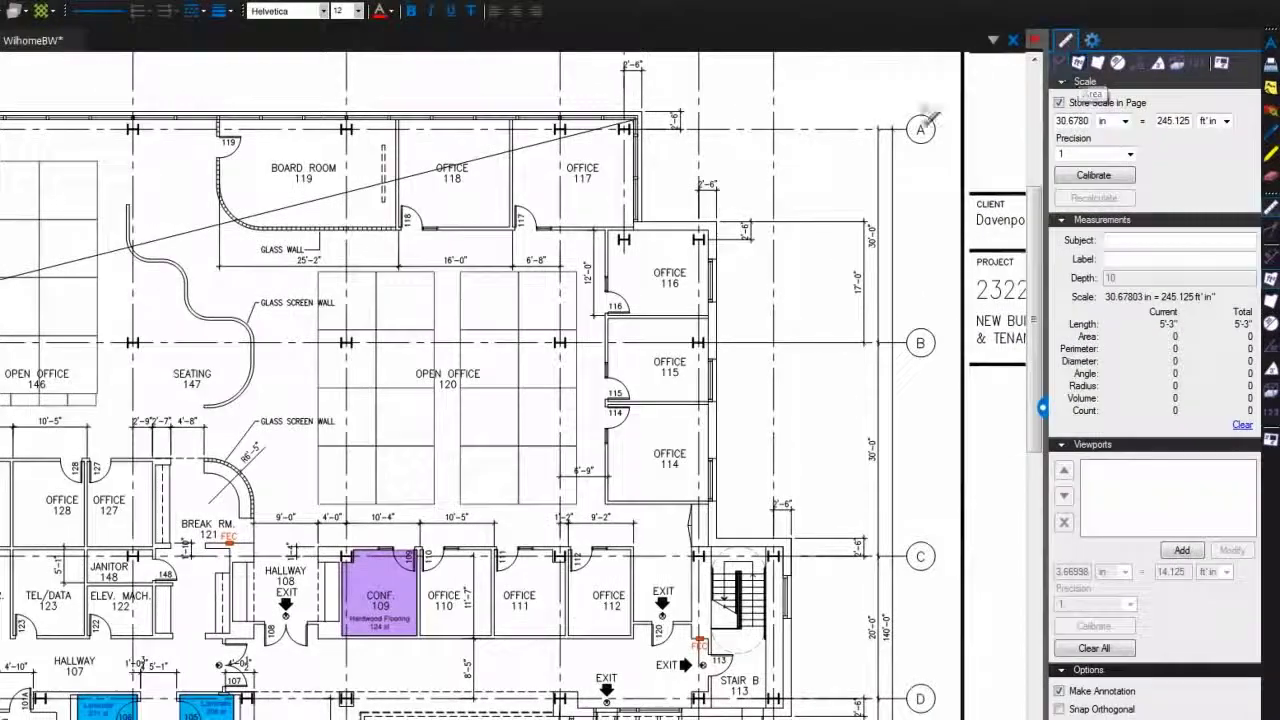
scroll(577, 178, up, 3)
click(645, 286)
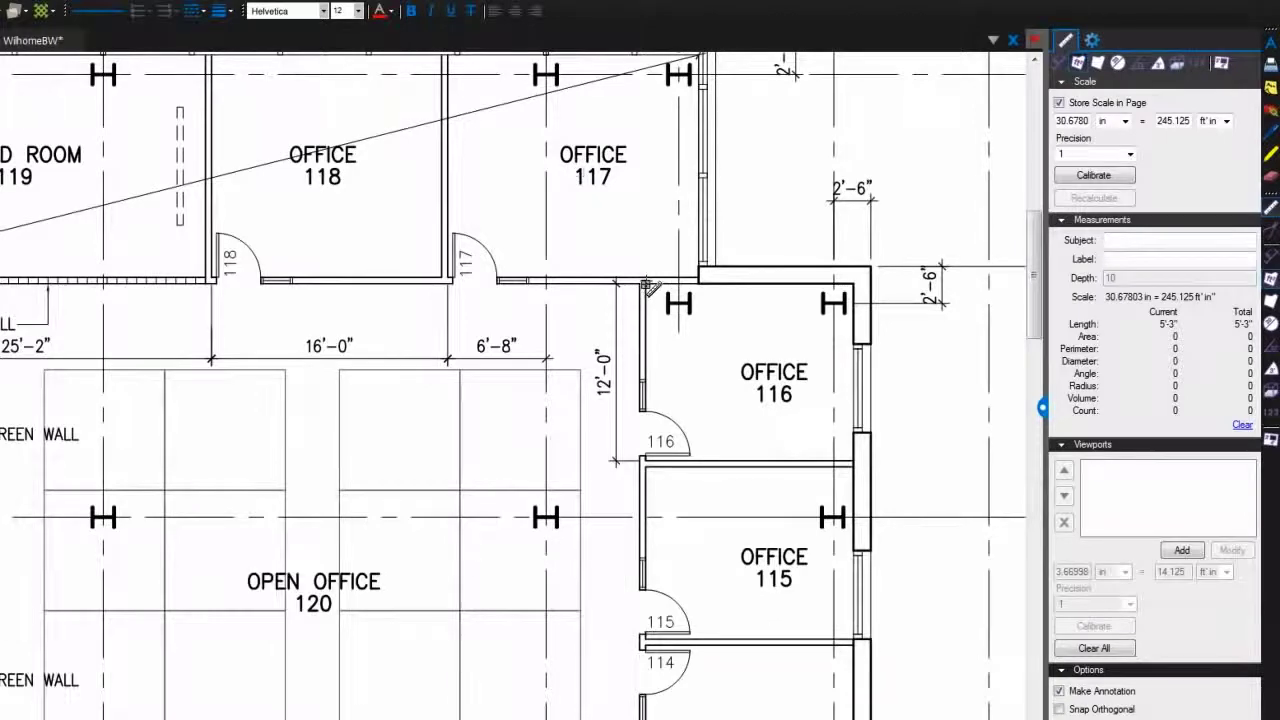
click(645, 458)
double_click(855, 461)
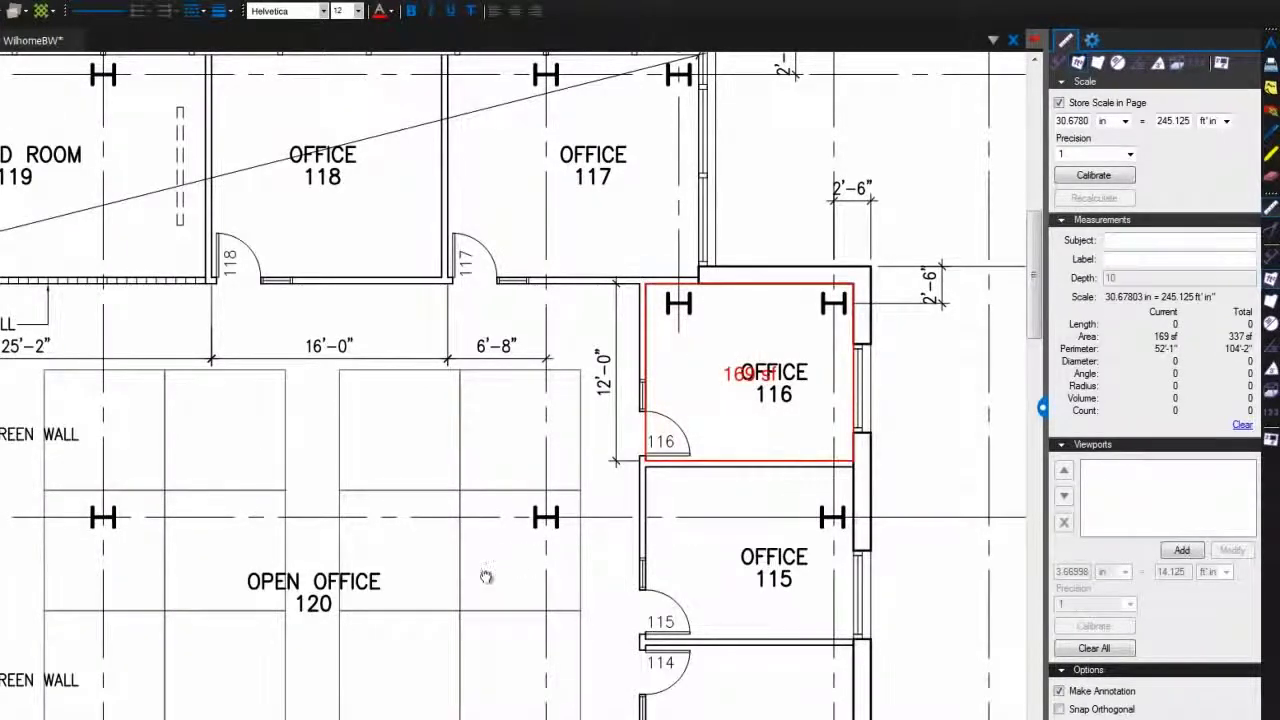
Measure the floor area of Office 111, tracing around the column notch at its upper corner.
scroll(485, 577, down, 10)
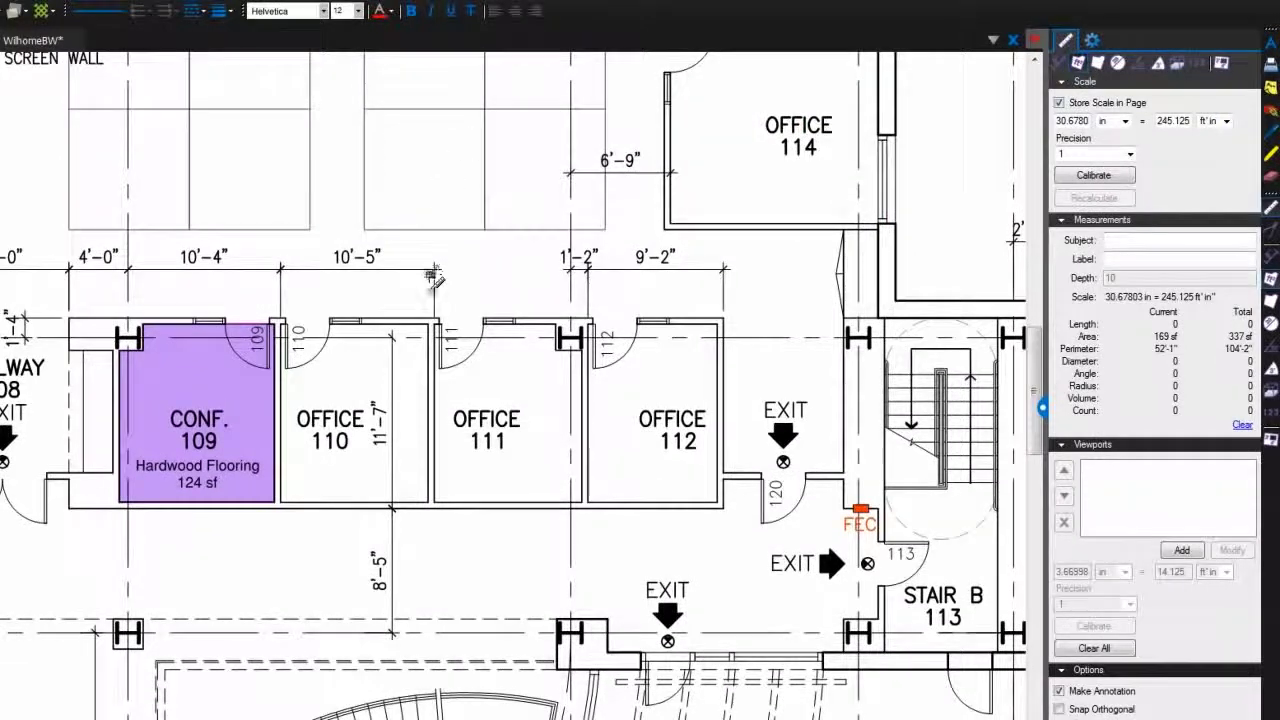
click(556, 325)
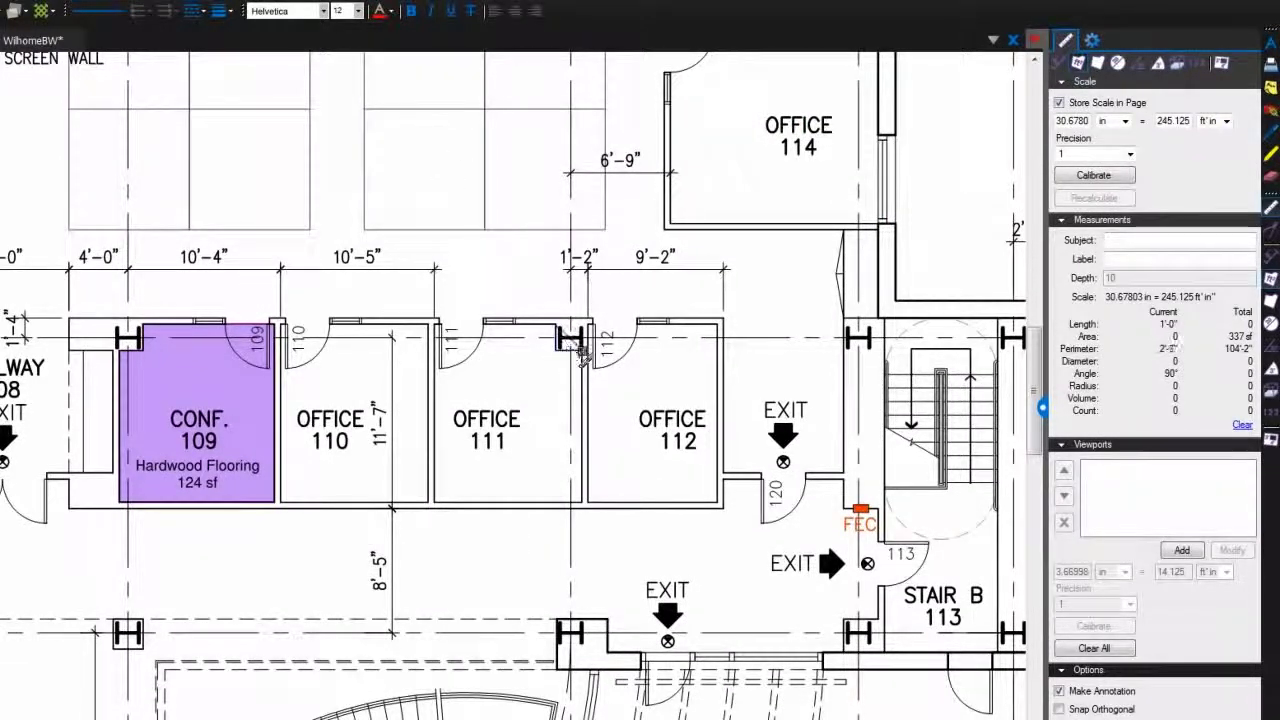
click(585, 505)
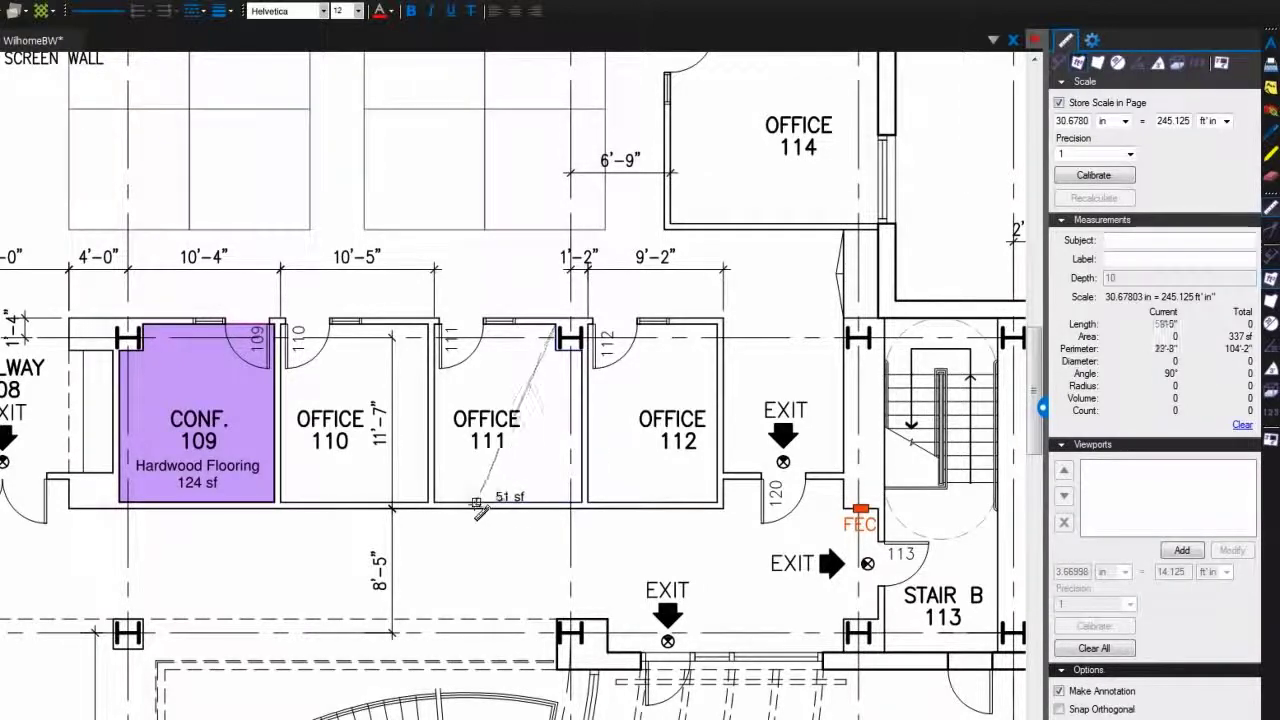
click(433, 502)
click(433, 326)
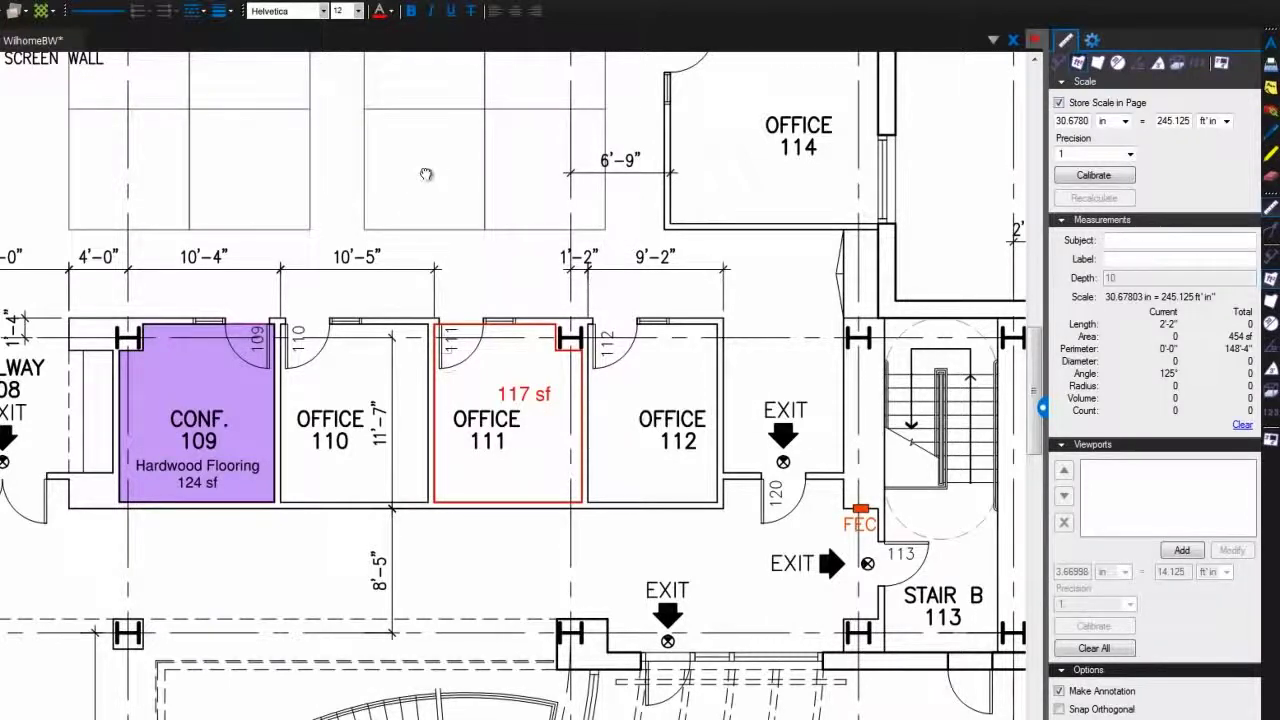
Draw a rectangular area measurement of about 119 sf in Open Office 120.
scroll(337, 423, up, 3)
click(249, 272)
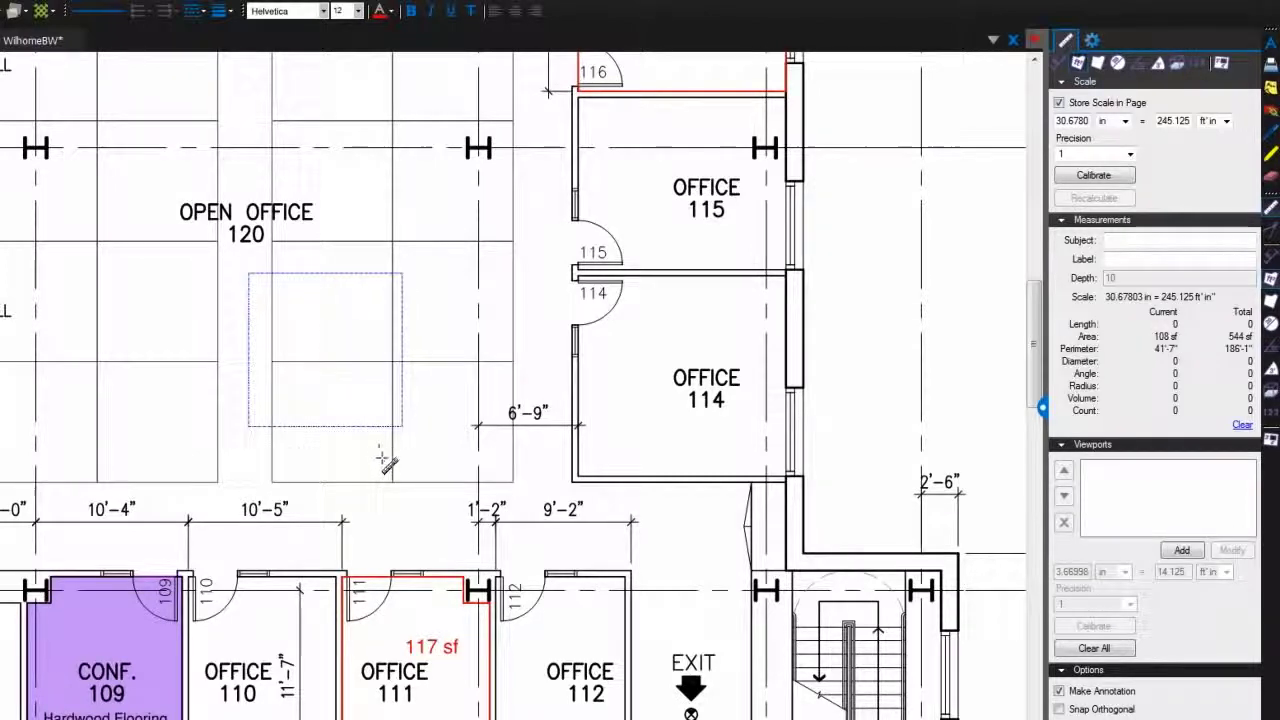
click(409, 434)
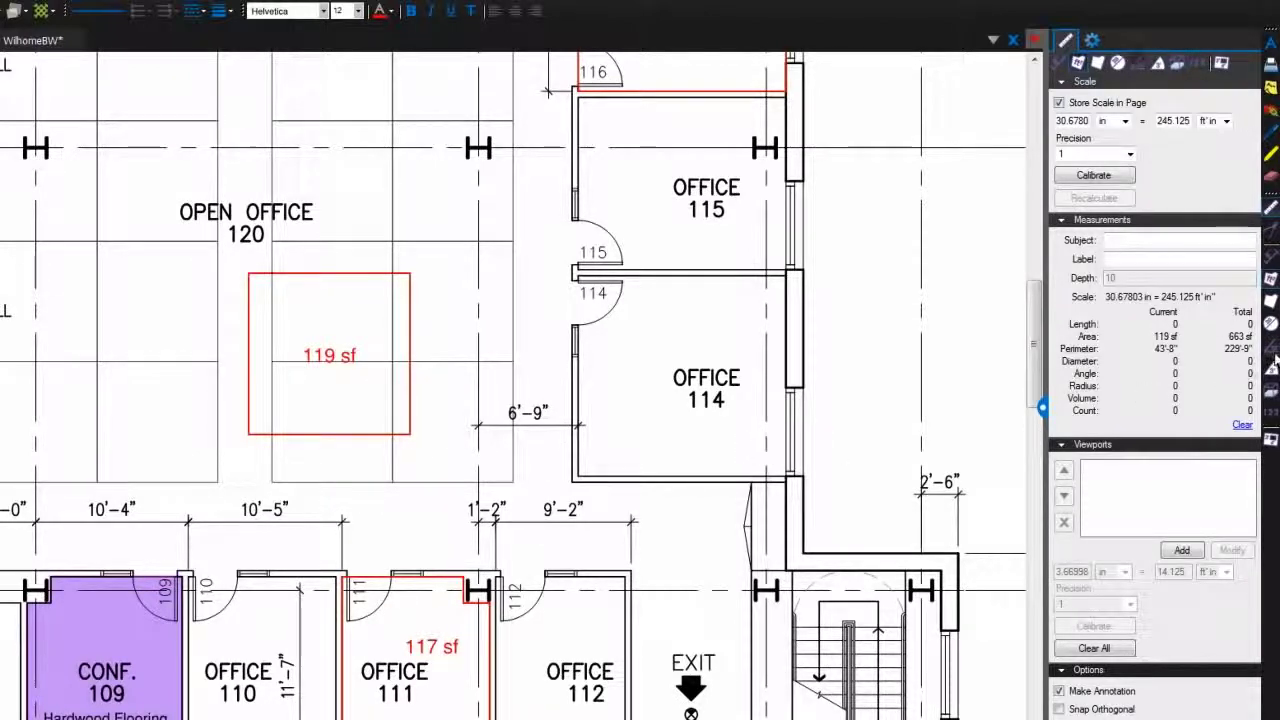
Place an angle measurement of about 111° beside the Open Office 120 label.
click(145, 176)
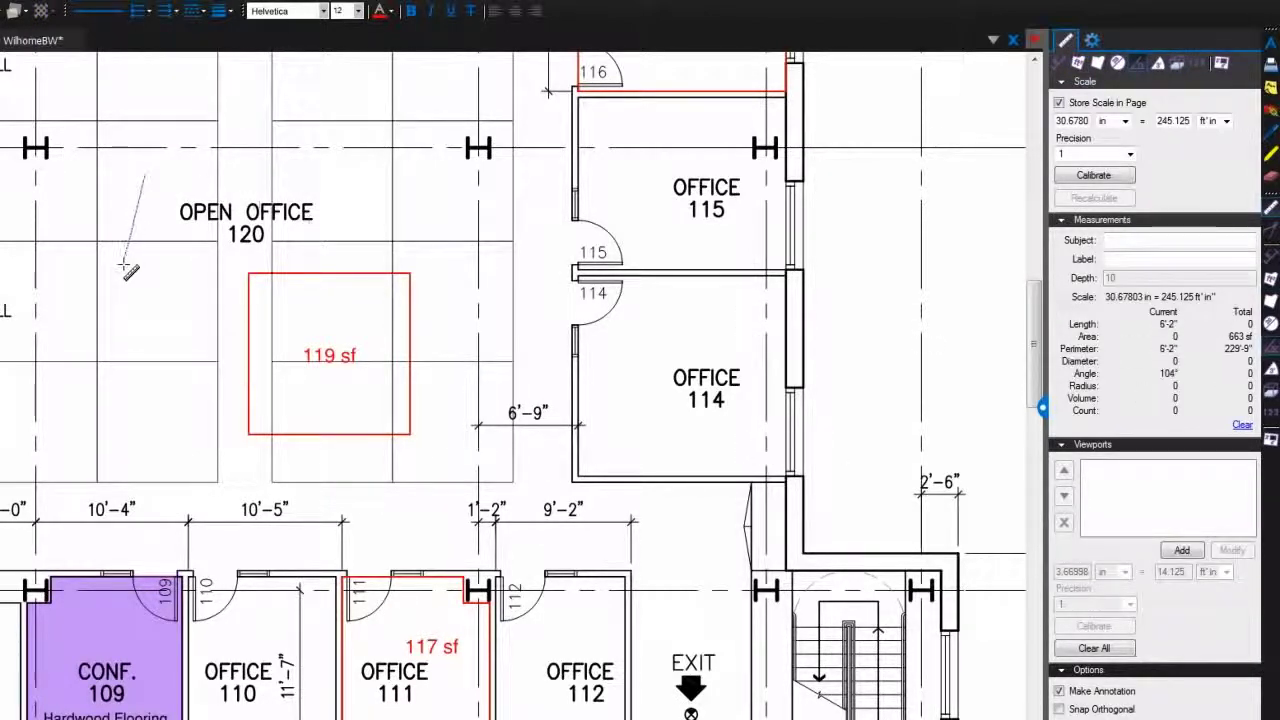
click(124, 266)
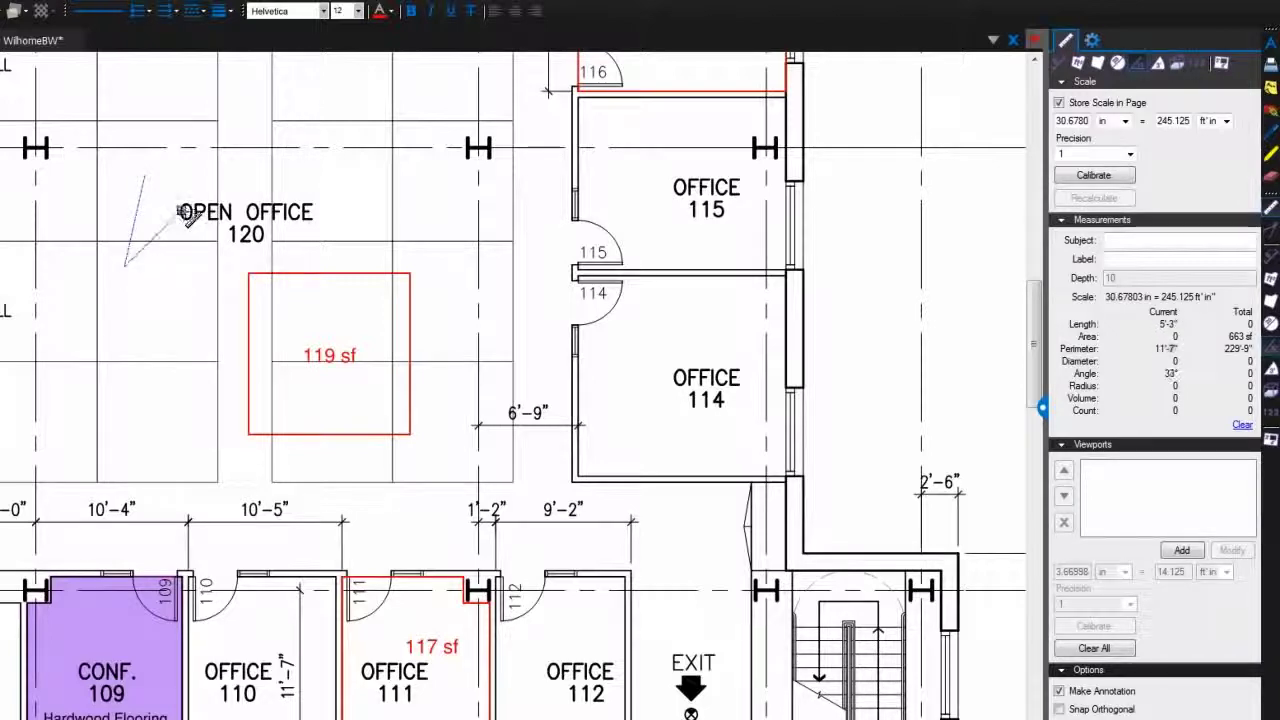
click(186, 312)
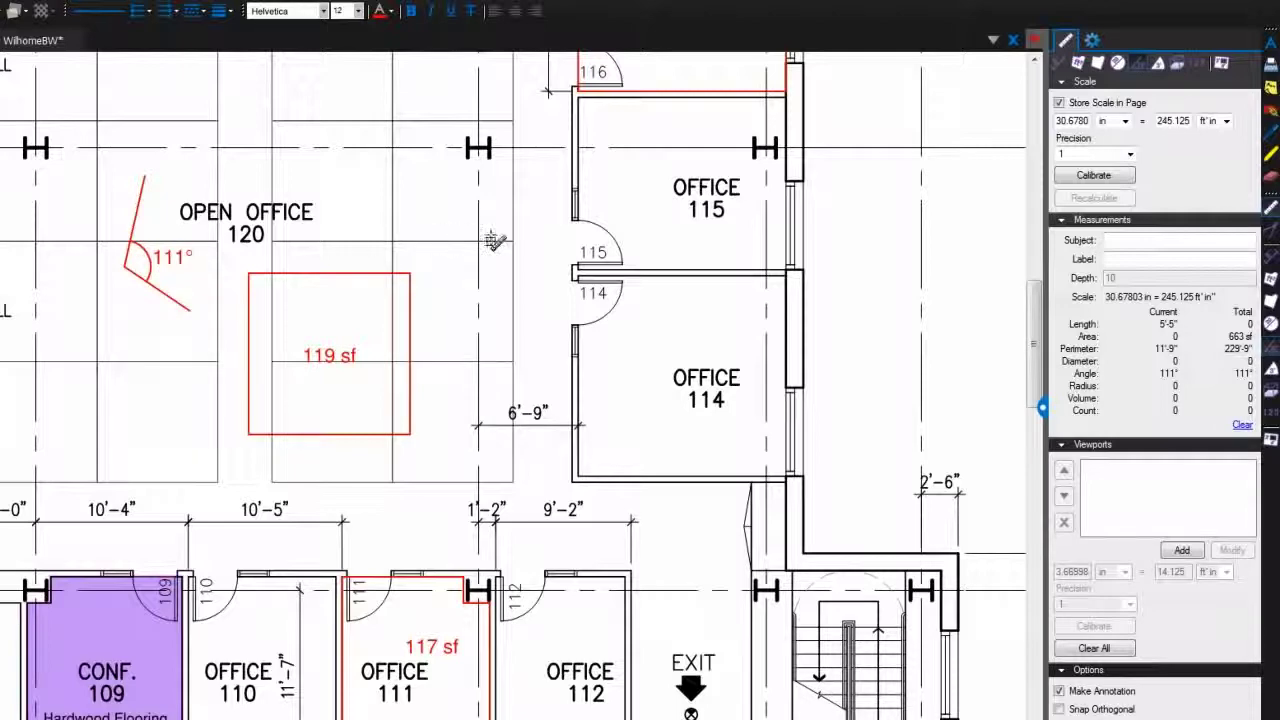
Measure the volume of Office 115 with a depth of 8 and move the measurement's label away from the room name.
drag(490, 237, 115, 363)
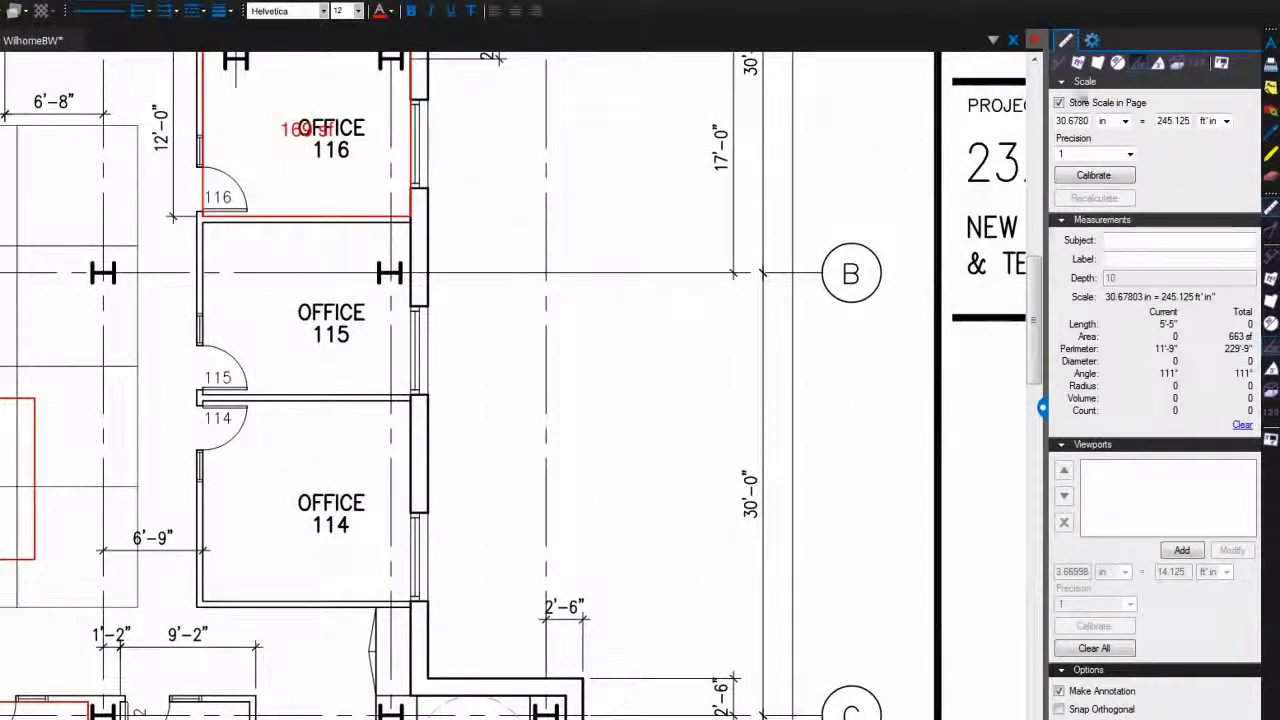
click(1179, 65)
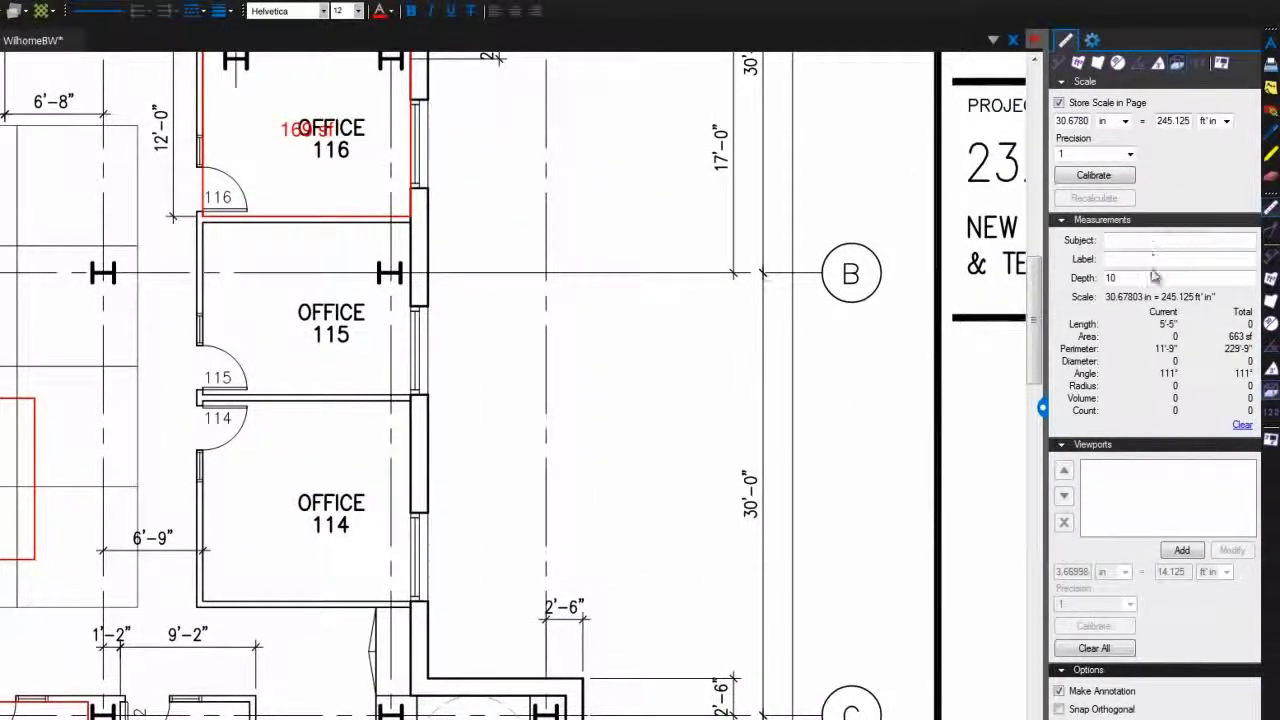
drag(1124, 279, 1100, 279)
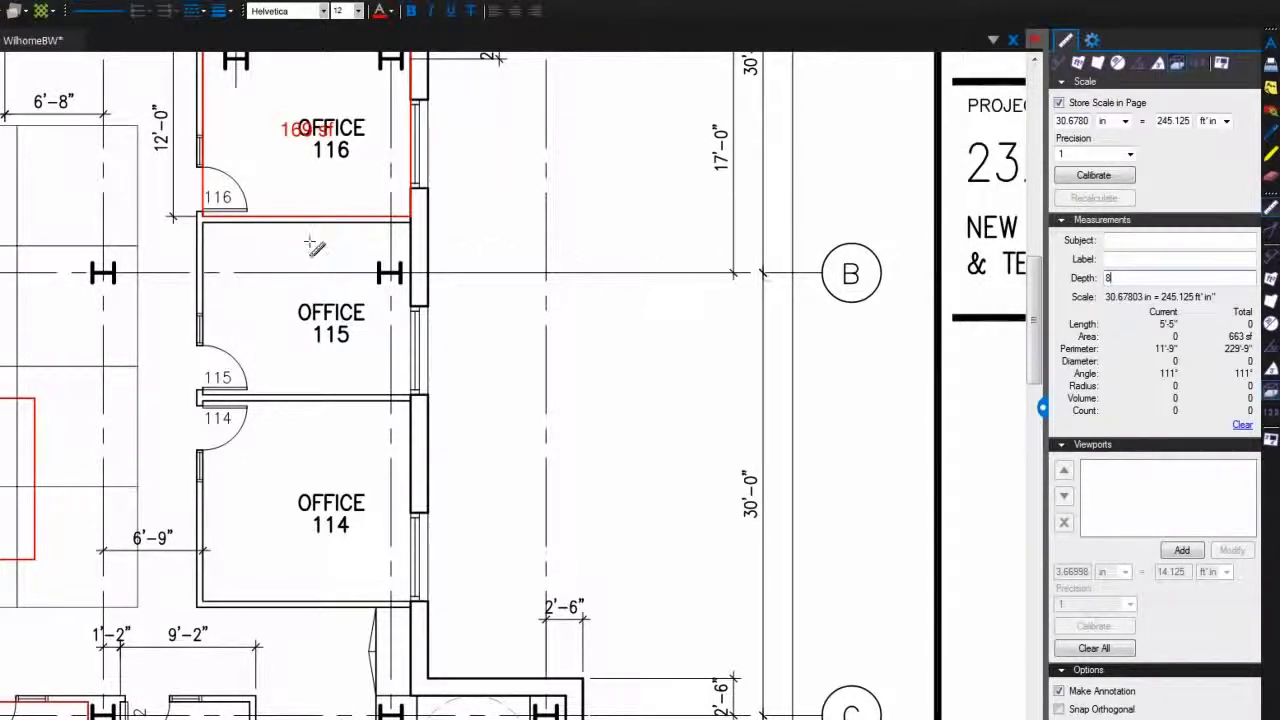
click(206, 224)
click(204, 344)
click(204, 398)
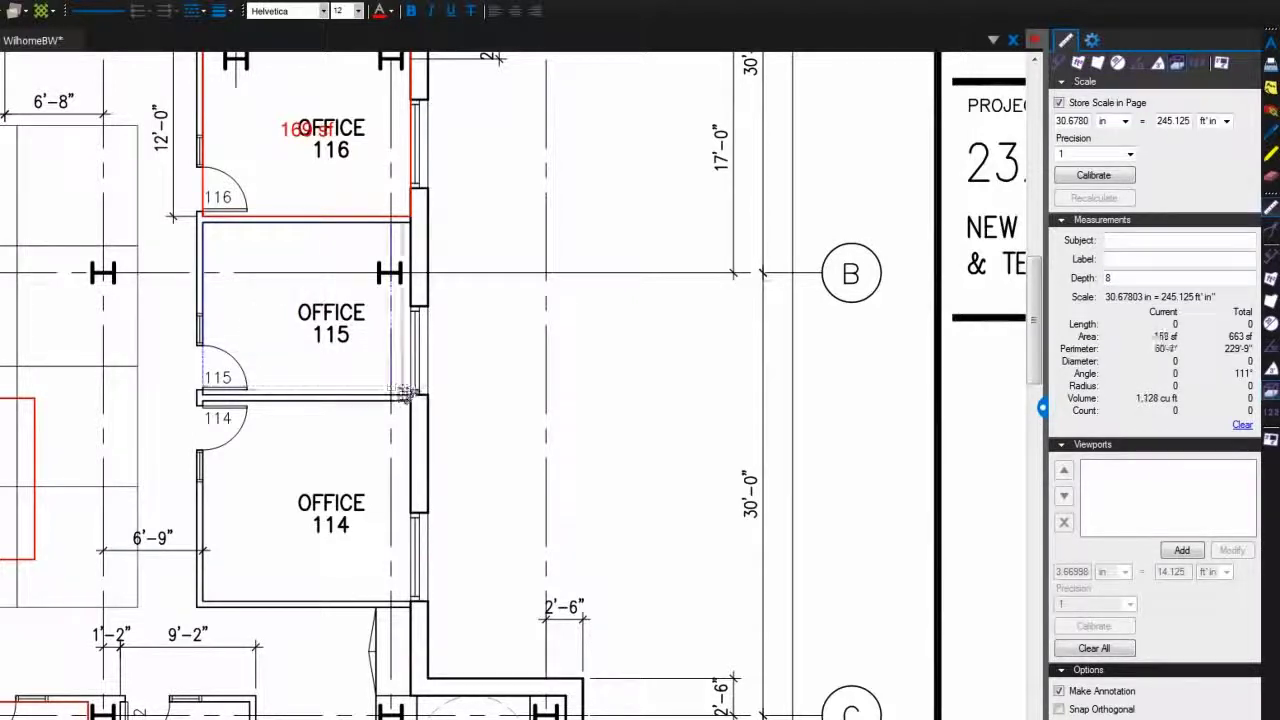
double_click(412, 400)
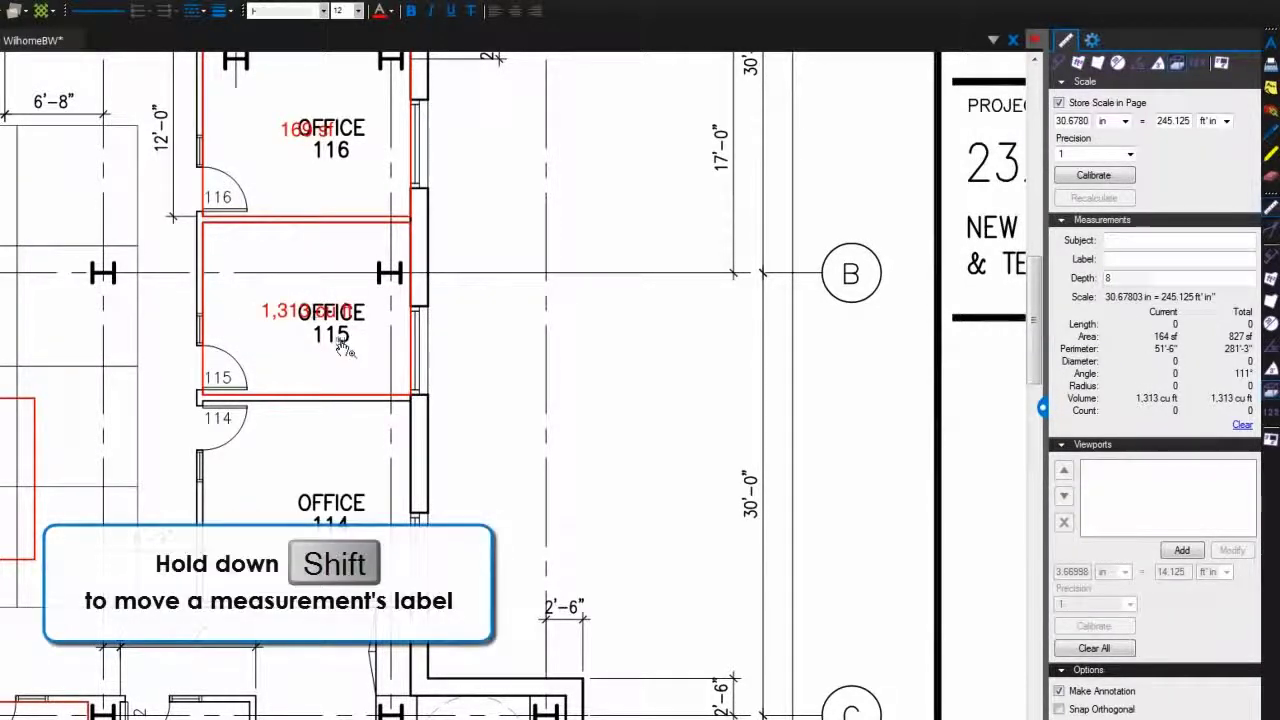
drag(321, 320, 288, 281)
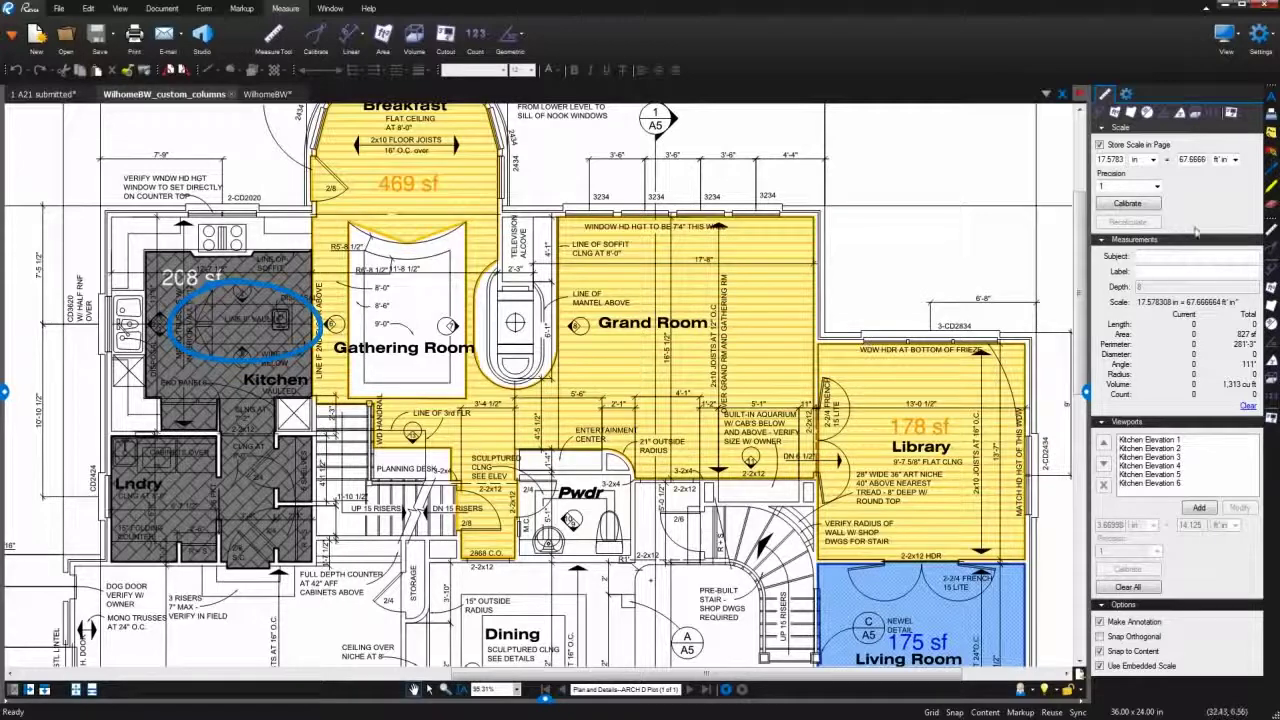
Cut the rectangular island out of the Kitchen flooring area in WilhomeBW_custom_columns and adjust a corner point of the cutout.
click(1232, 116)
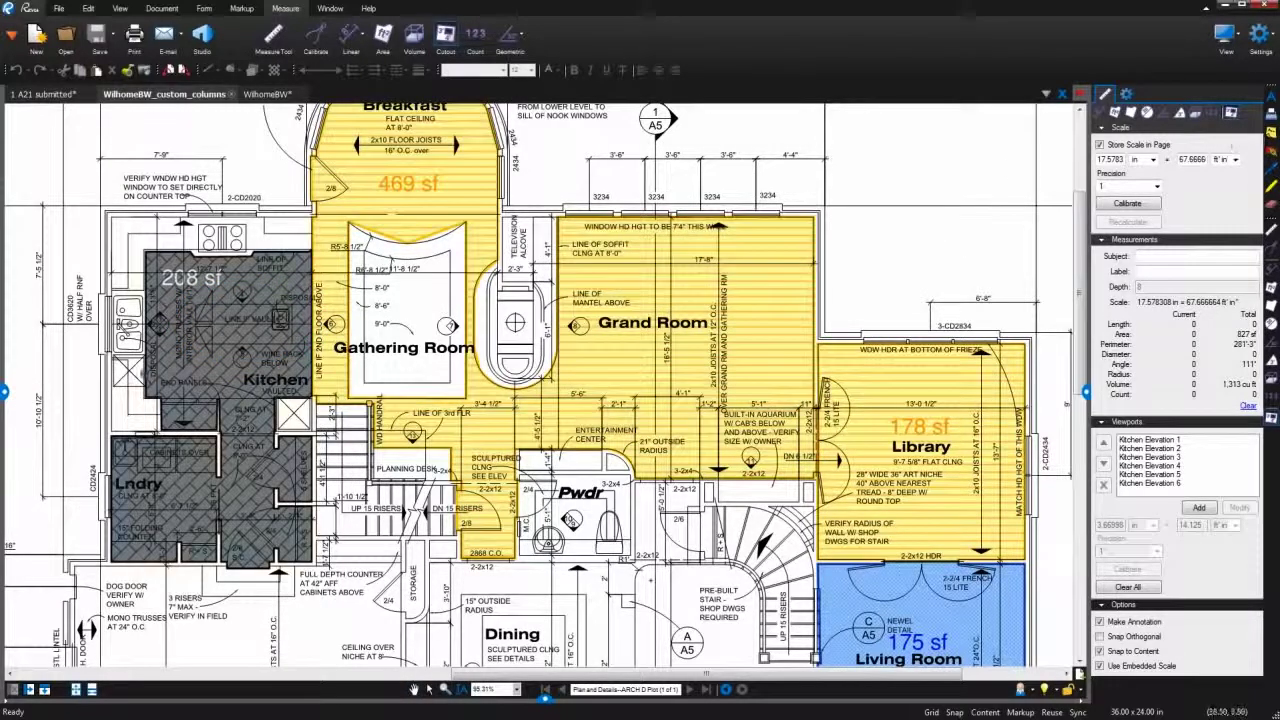
scroll(226, 325, up, 4)
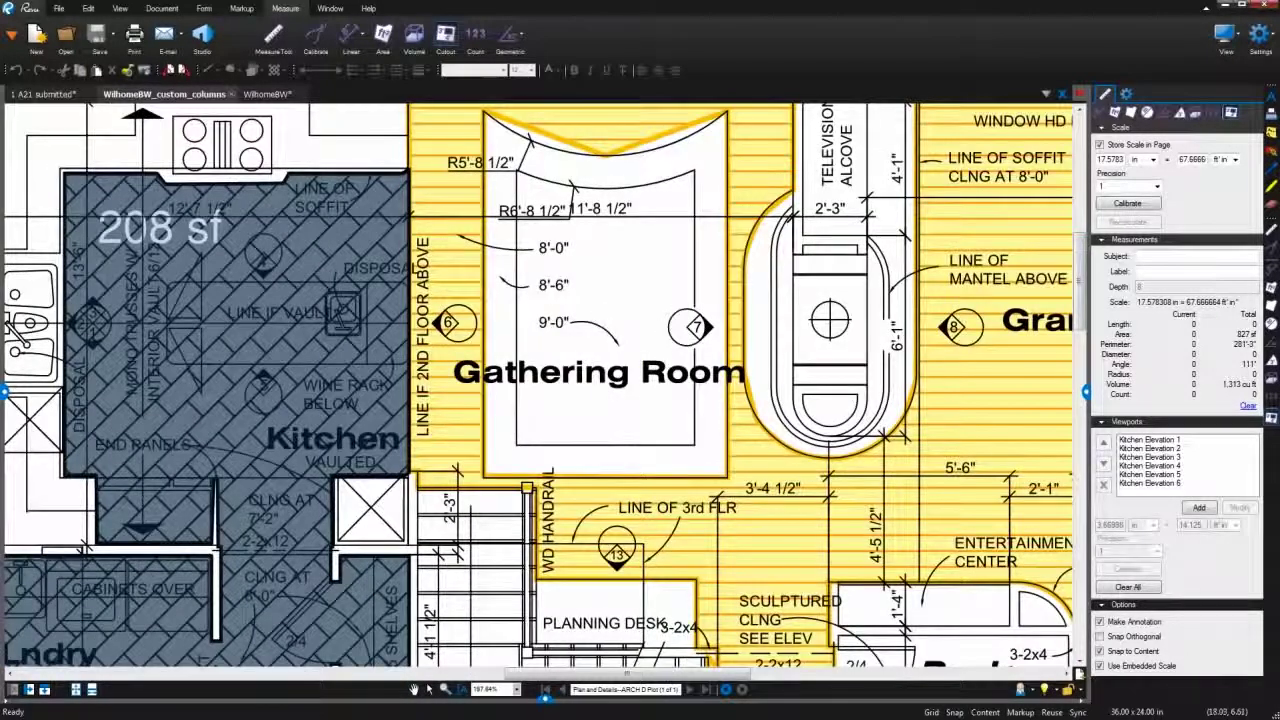
drag(168, 285, 406, 363)
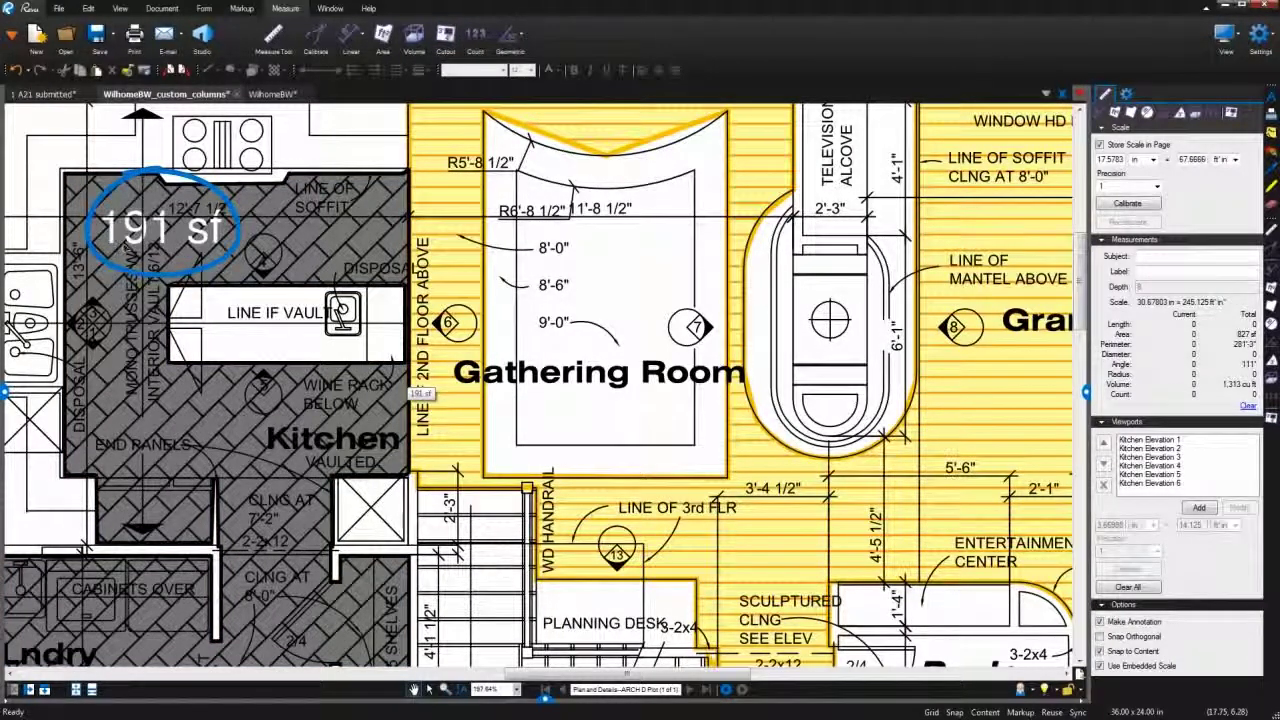
click(176, 292)
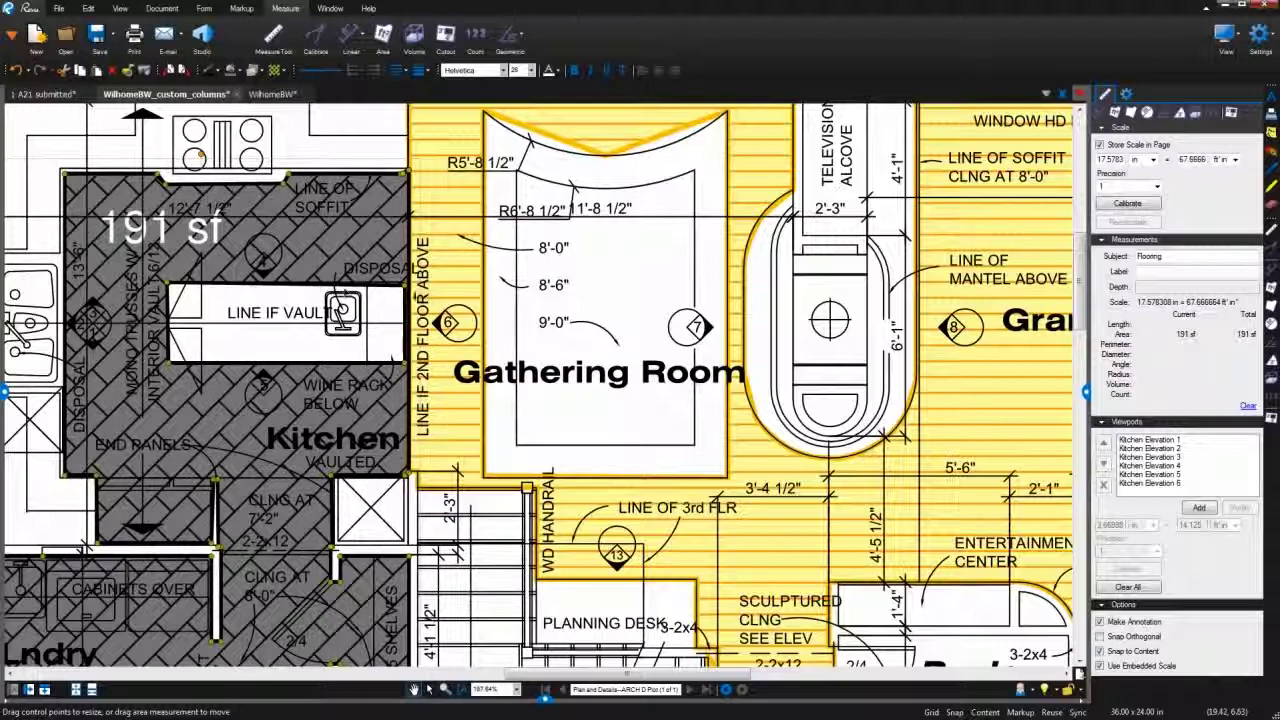
drag(410, 293, 407, 290)
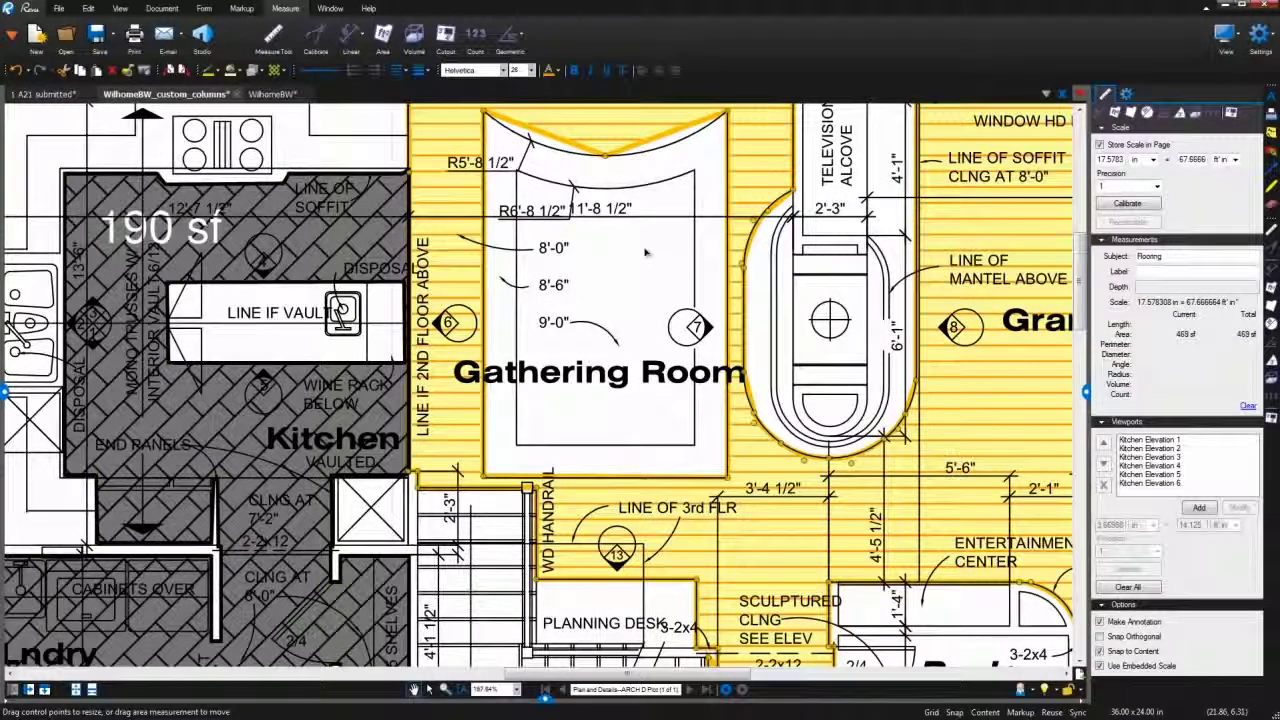
Convert the middle control point on the upper edge of the Gathering Room cutout into a curve.
click(615, 285)
drag(615, 285, 527, 393)
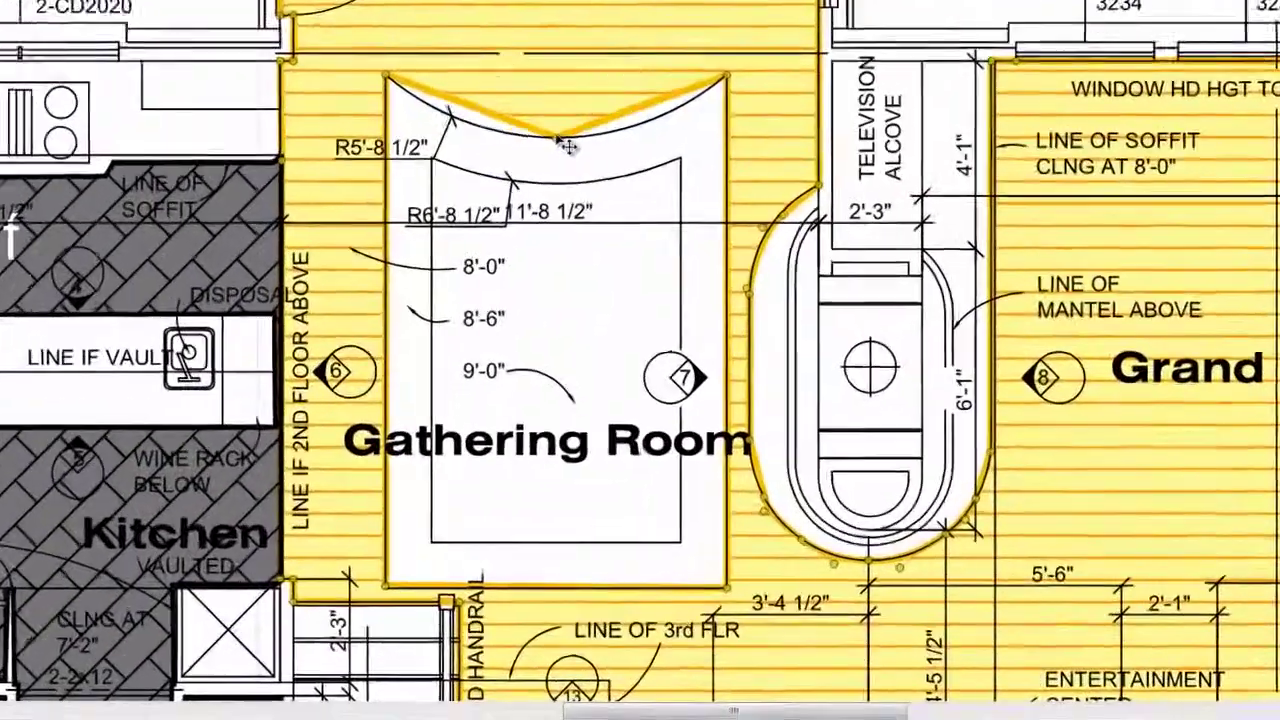
right_click(524, 266)
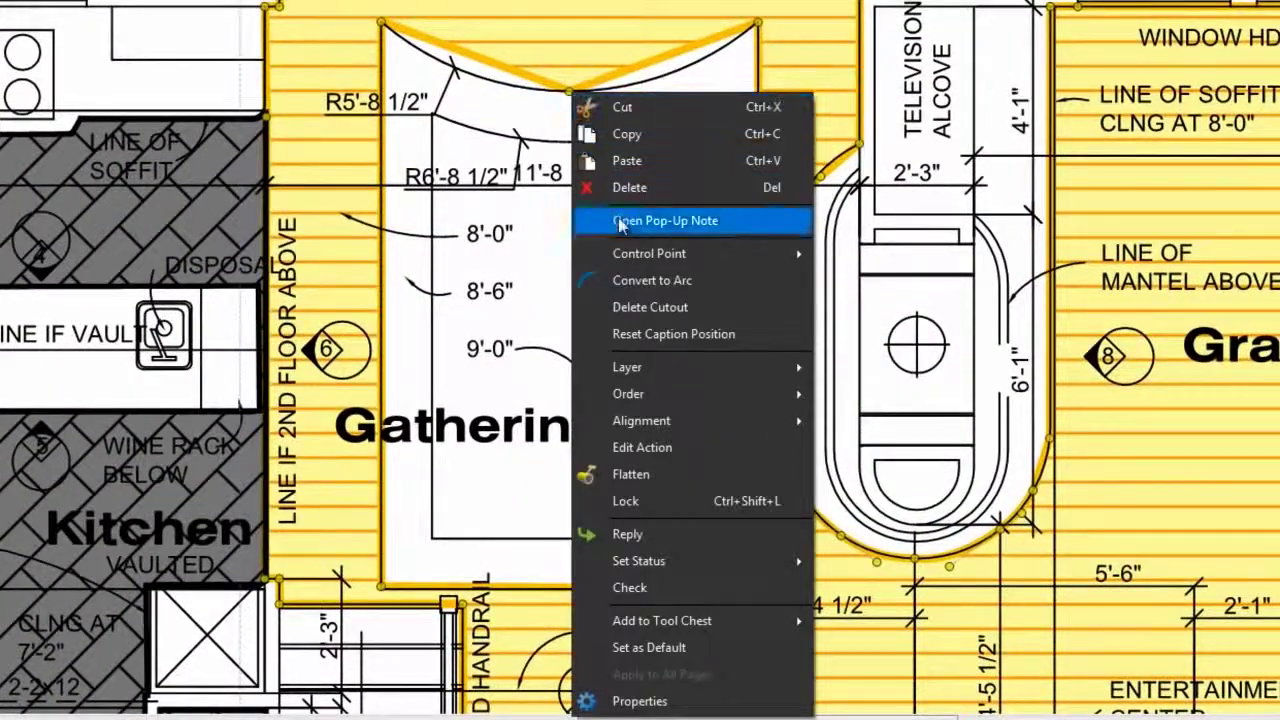
mouse_move(621, 250)
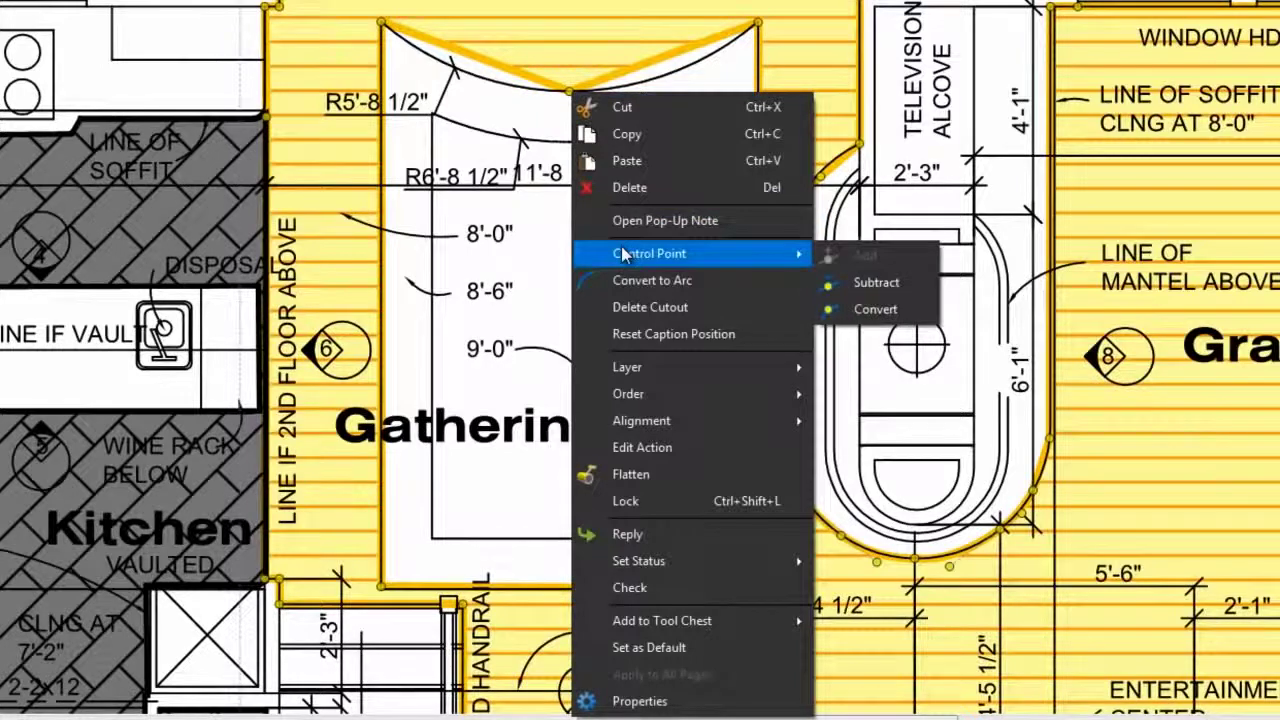
click(876, 310)
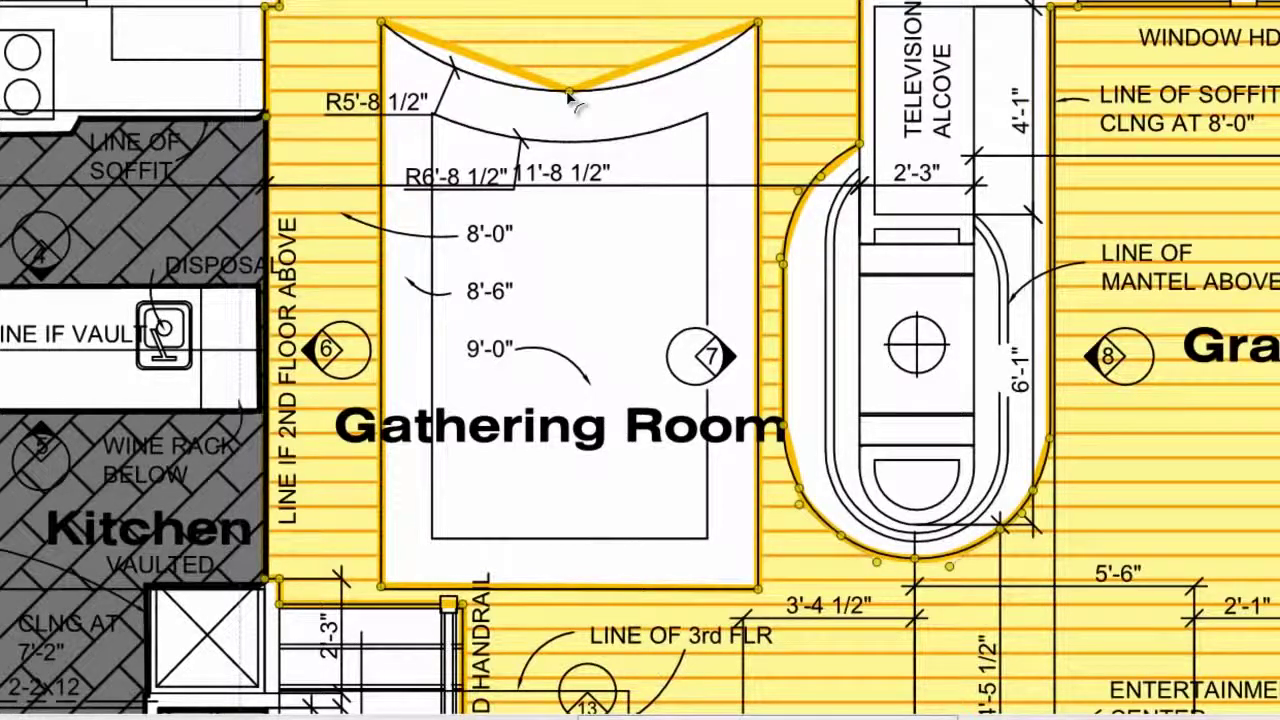
click(566, 92)
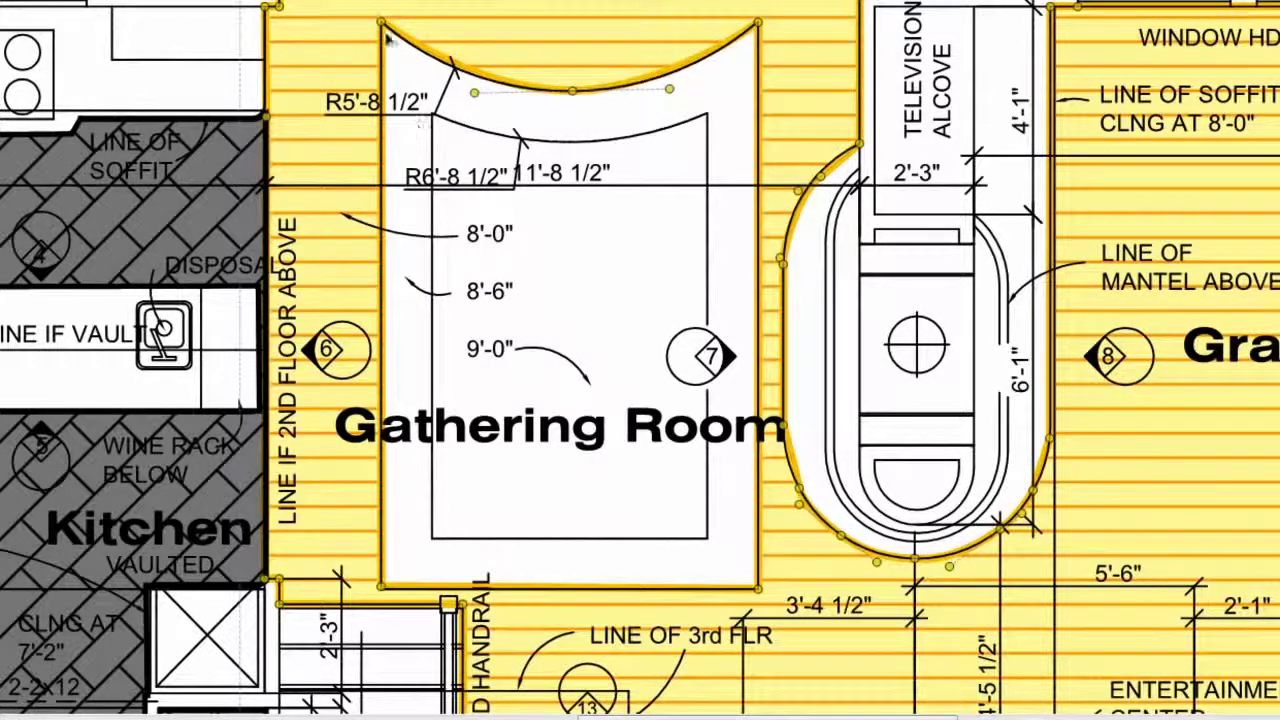
Move the Gathering Room cutout's upper-left corner to the inner outline and reshape its left edge as an arc bulging outward.
drag(404, 42, 430, 120)
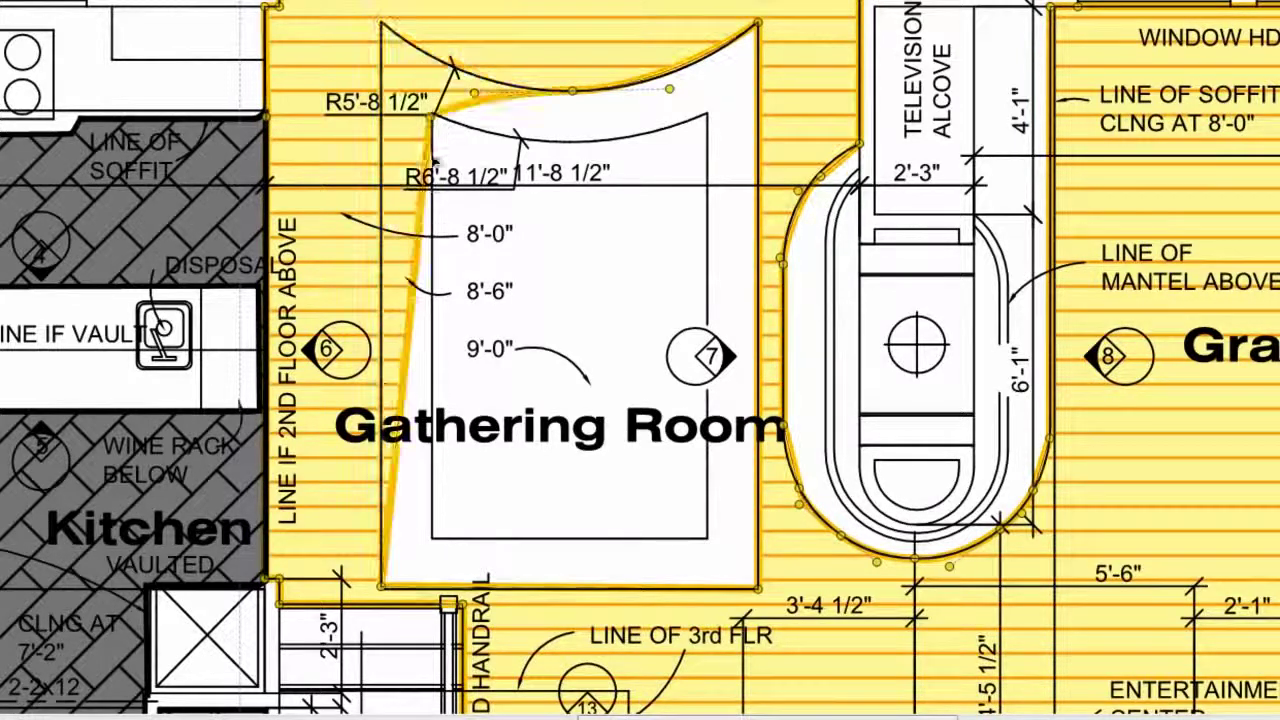
right_click(430, 205)
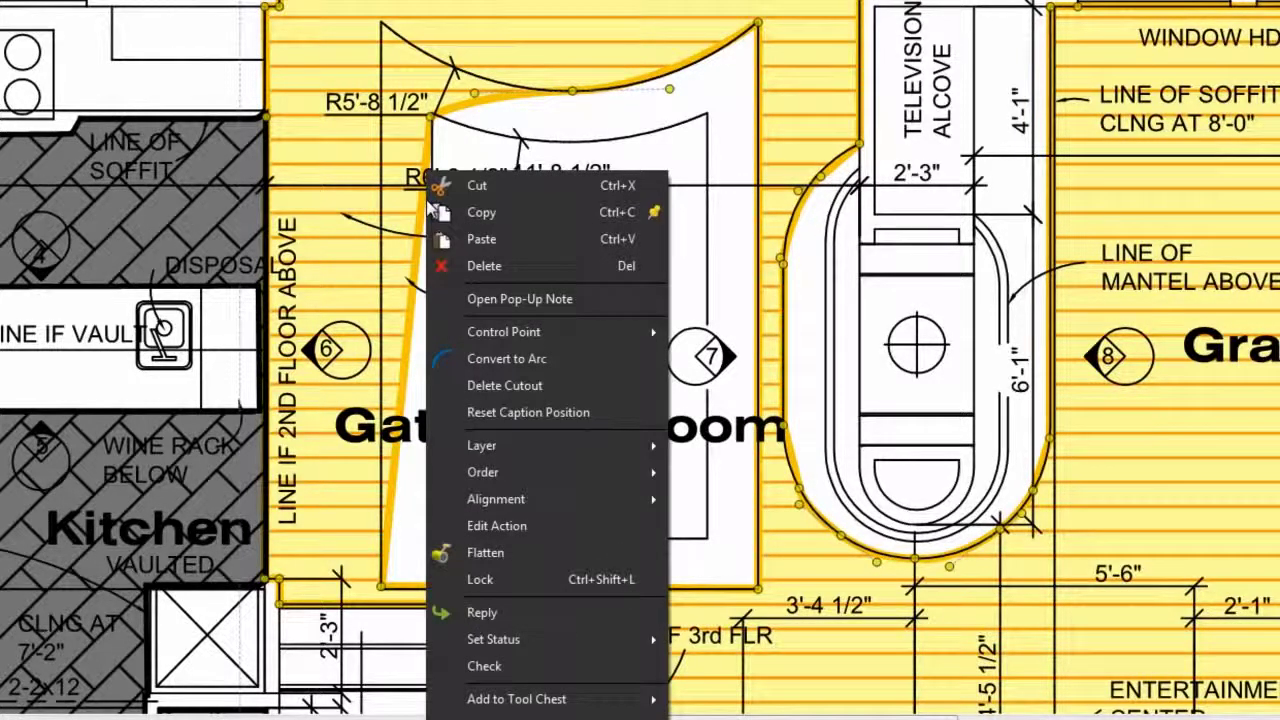
click(478, 360)
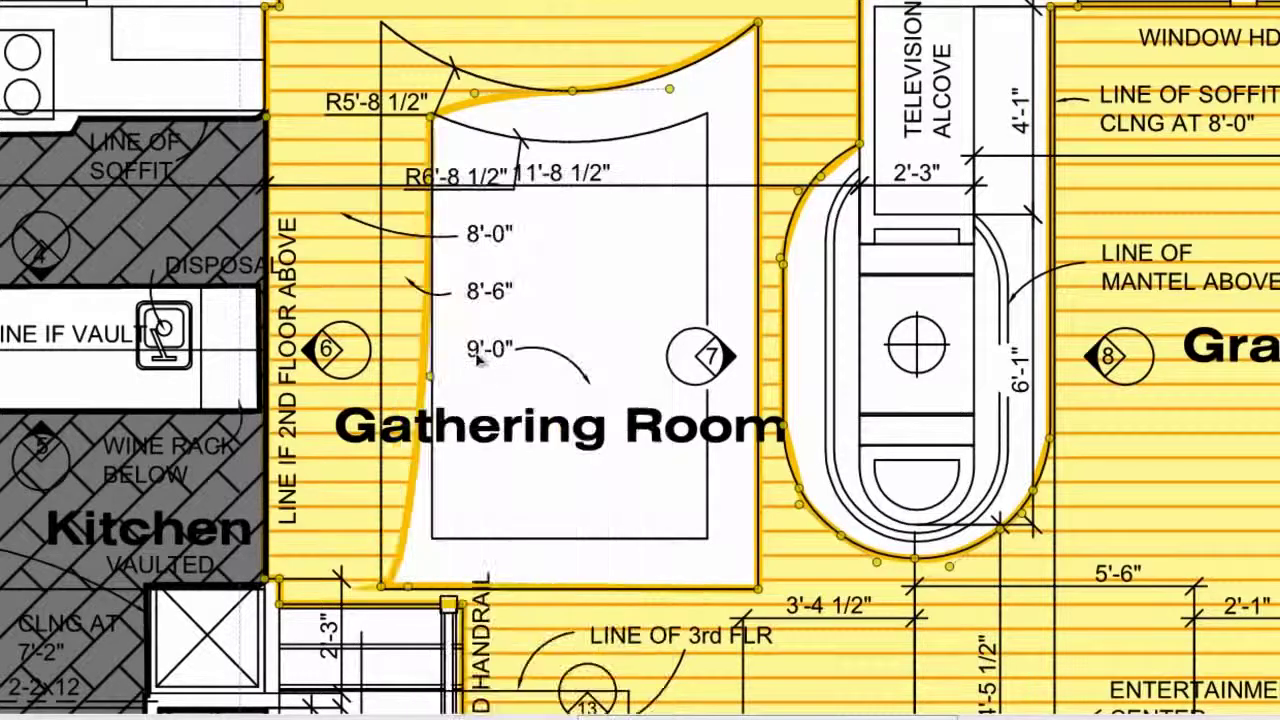
drag(452, 388, 313, 237)
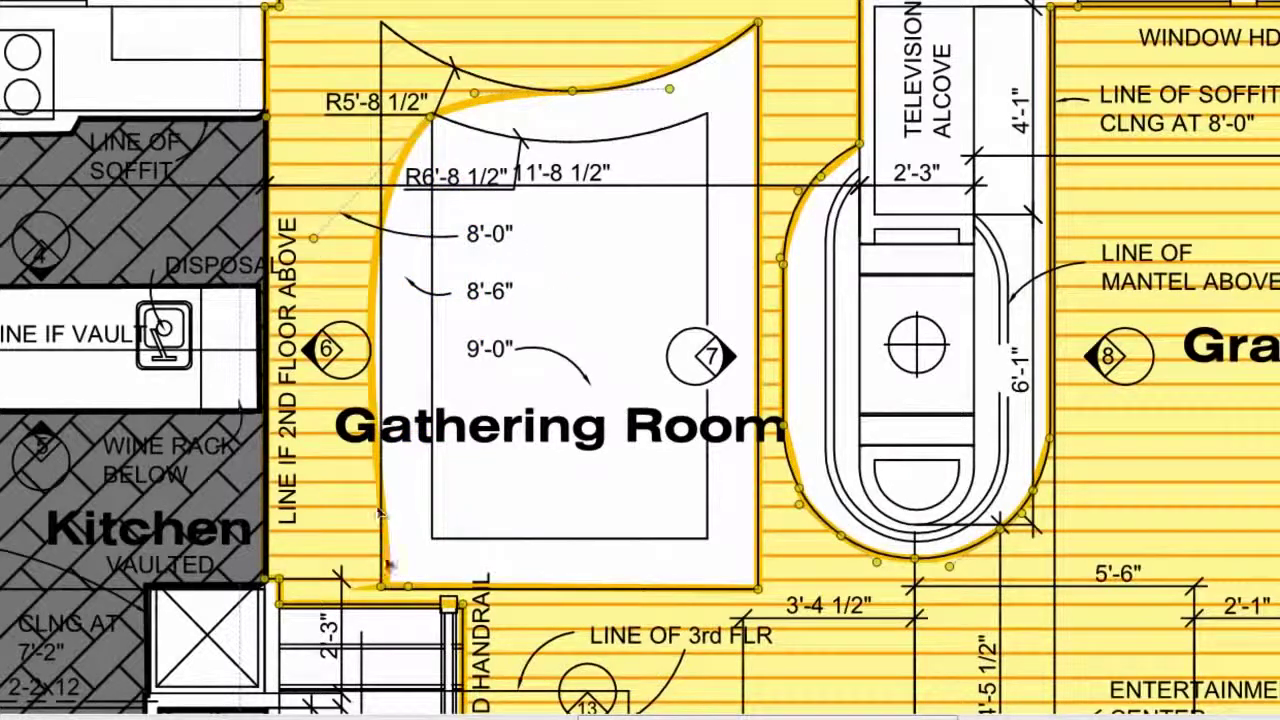
drag(383, 585, 335, 527)
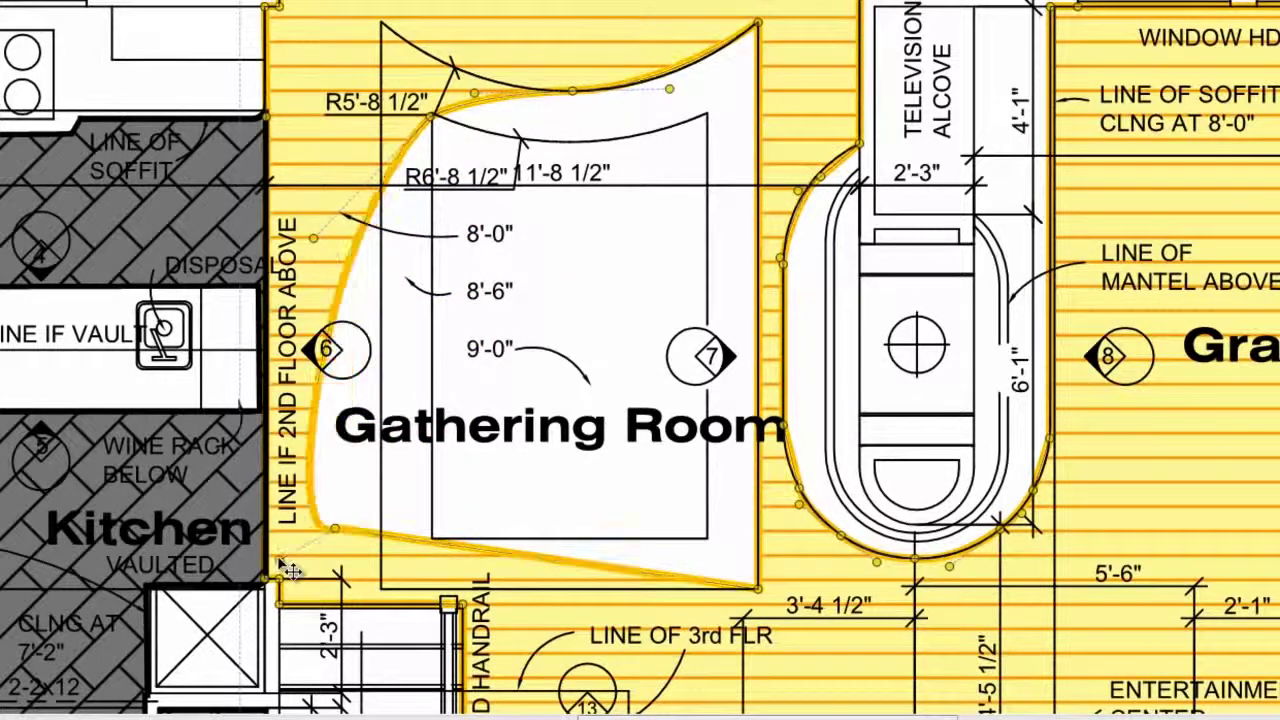
Subtract the lower-left control point from the Gathering Room cutout.
right_click(336, 538)
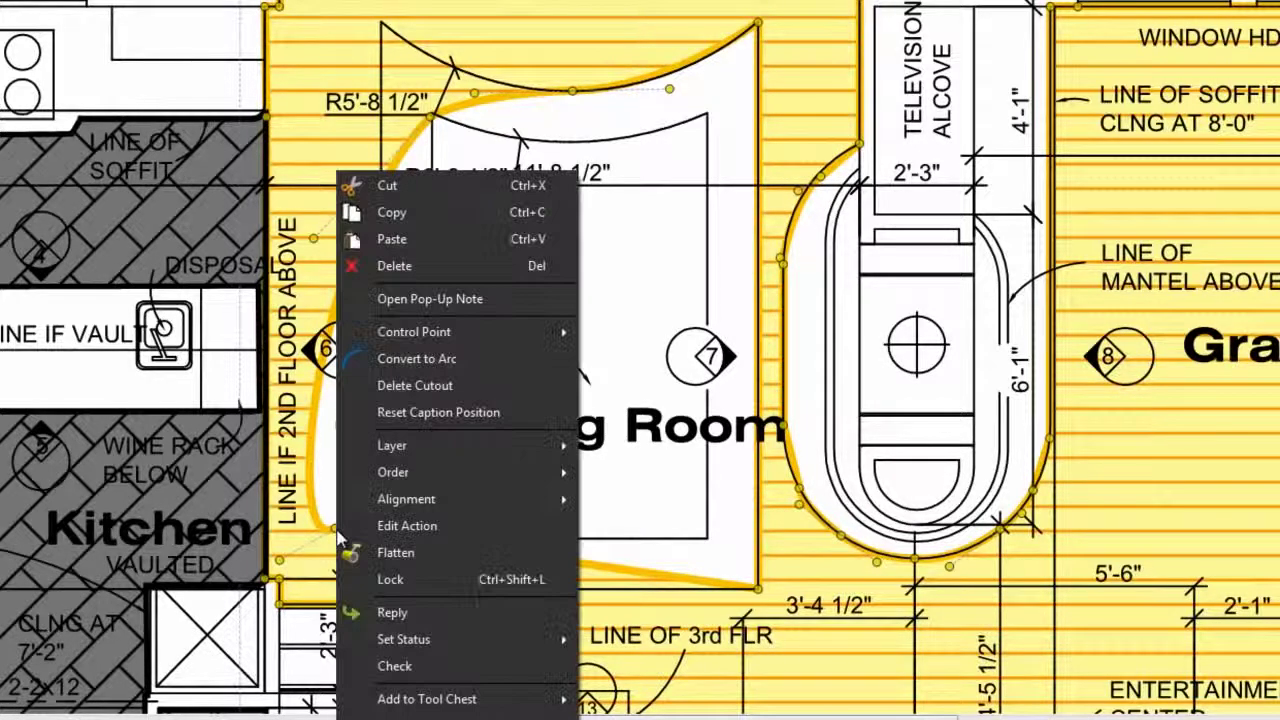
mouse_move(550, 331)
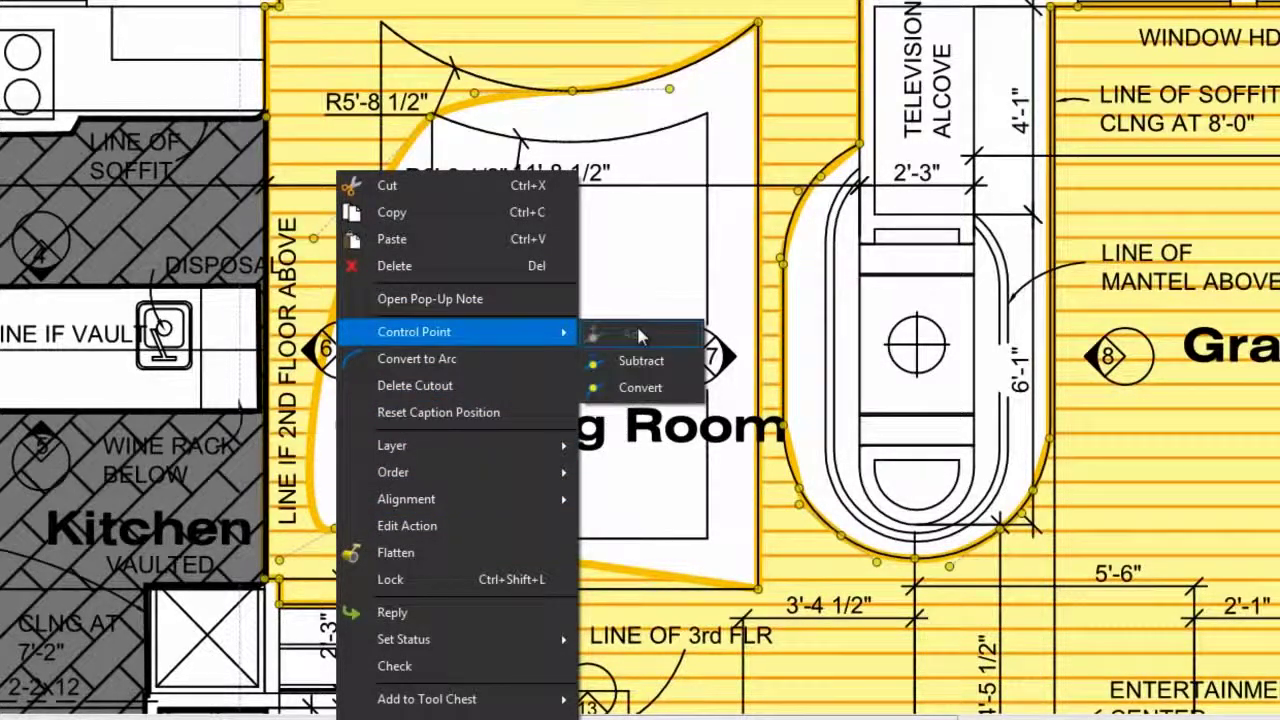
click(641, 362)
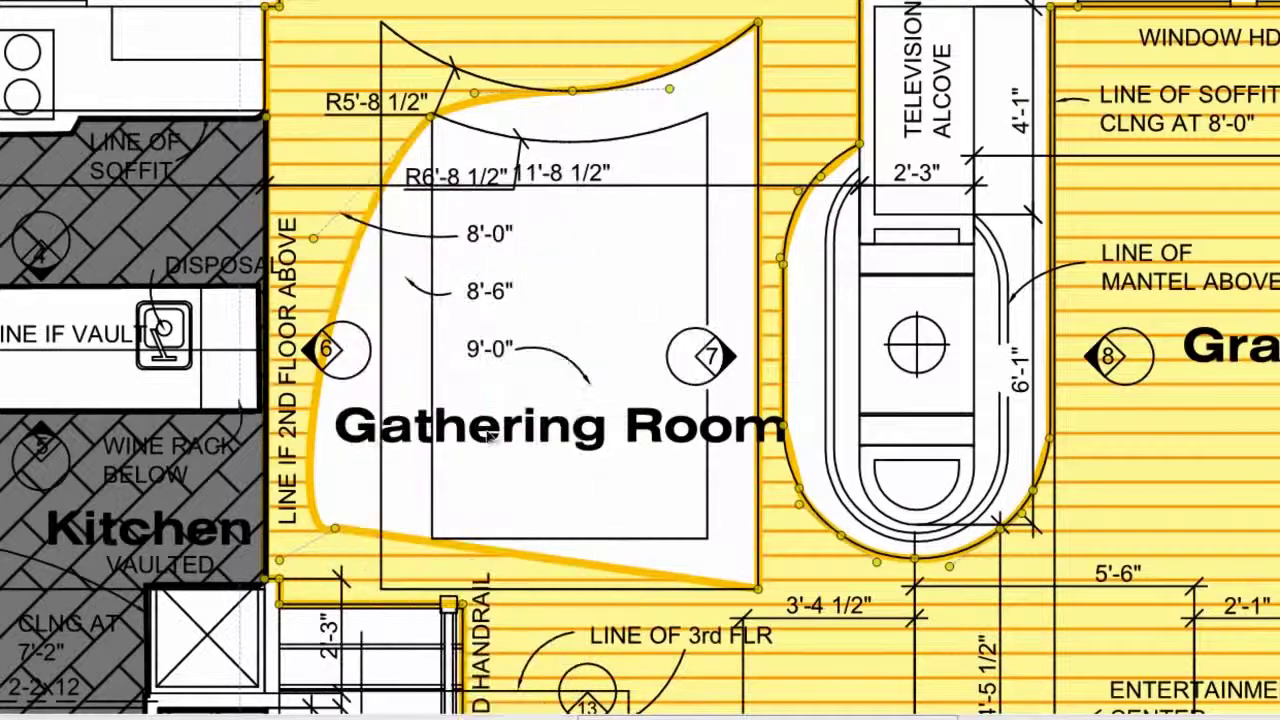
click(335, 529)
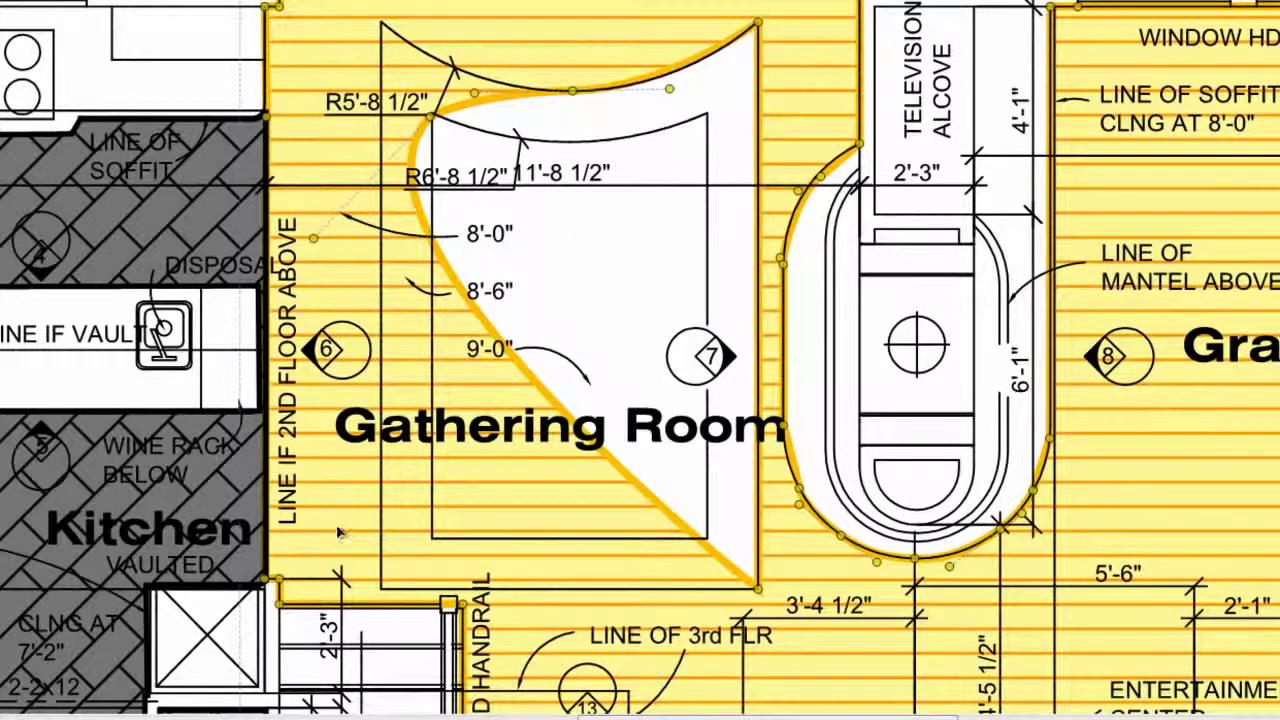
Add a control point on the diagonal lower-left edge of the Gathering Room cutout and move it outward to the left.
right_click(497, 341)
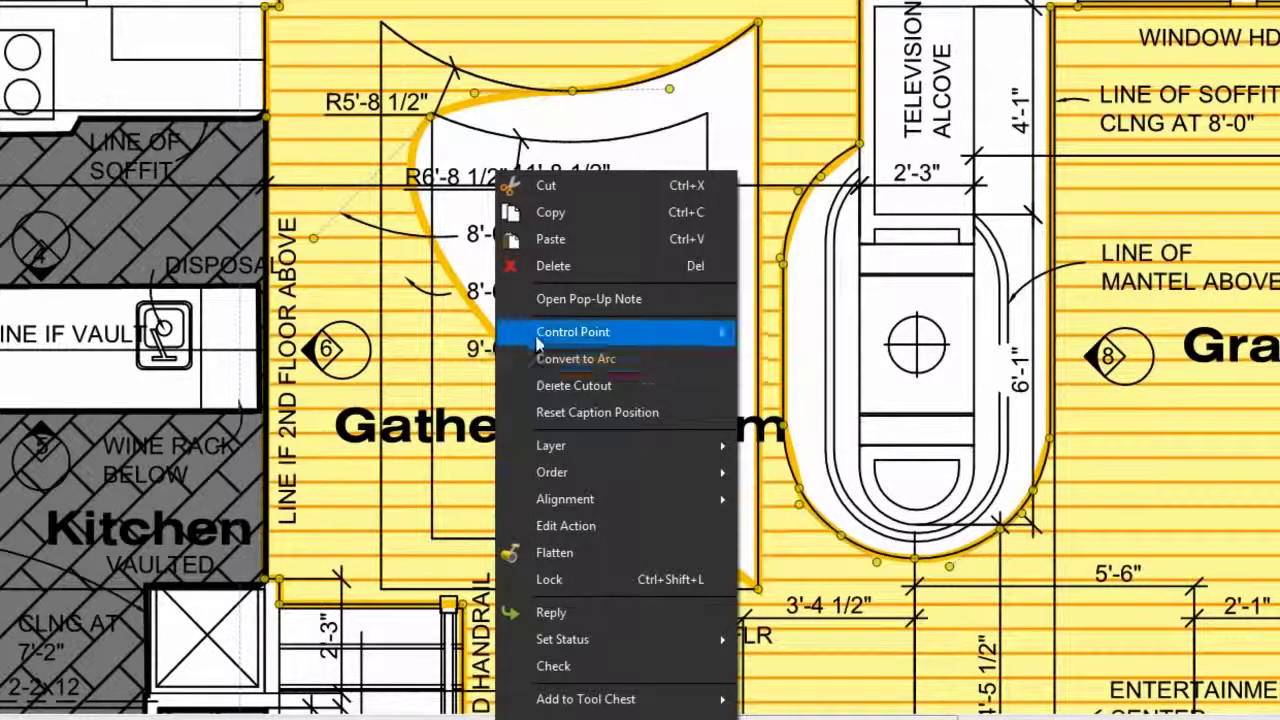
mouse_move(614, 341)
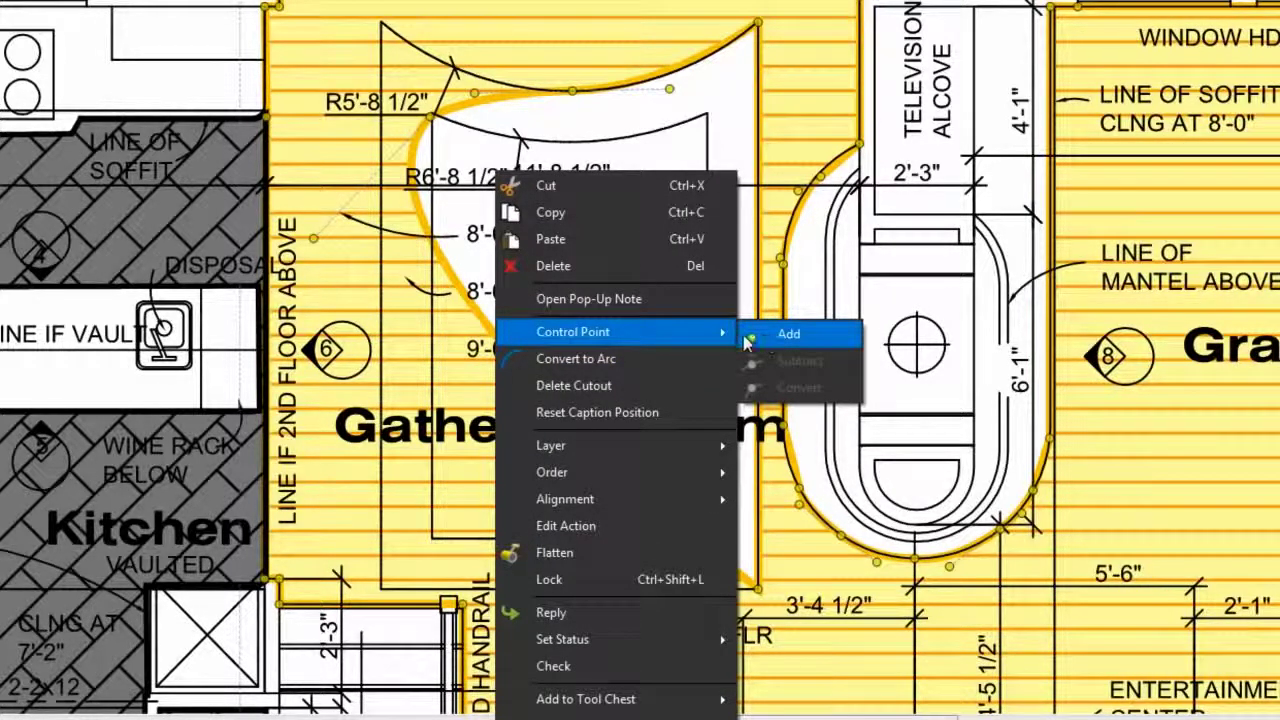
click(748, 337)
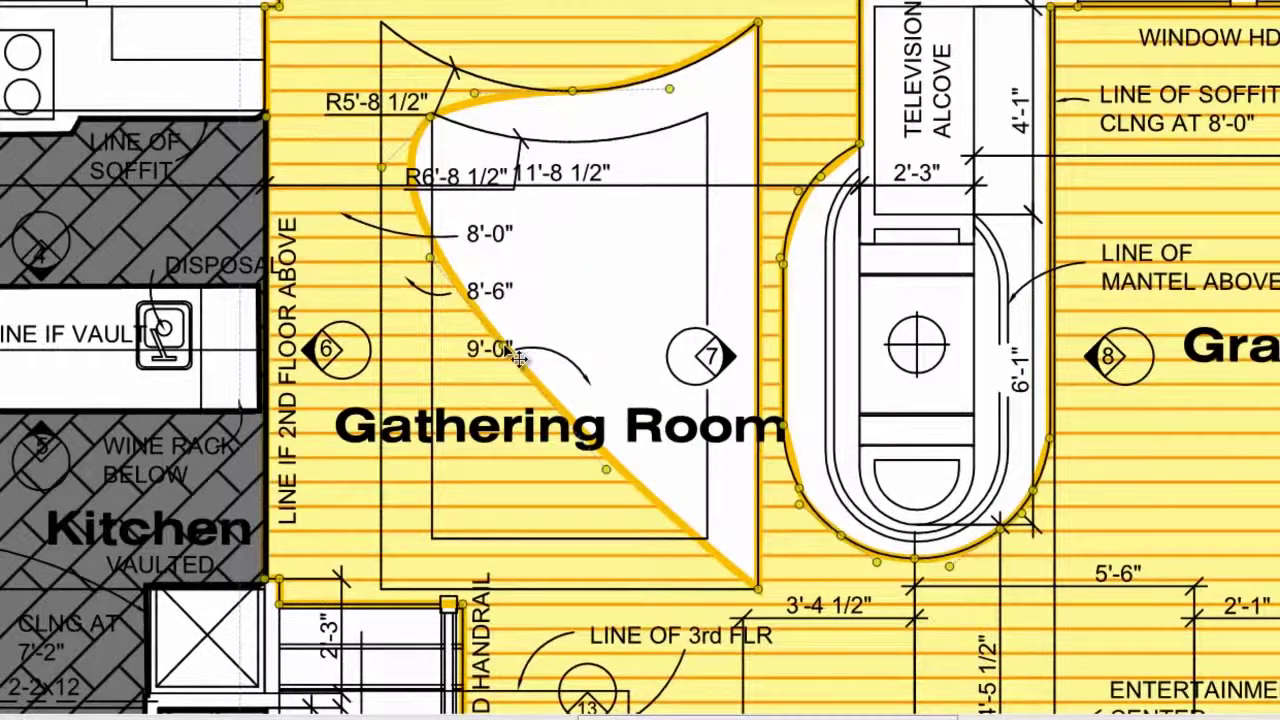
drag(518, 362, 398, 424)
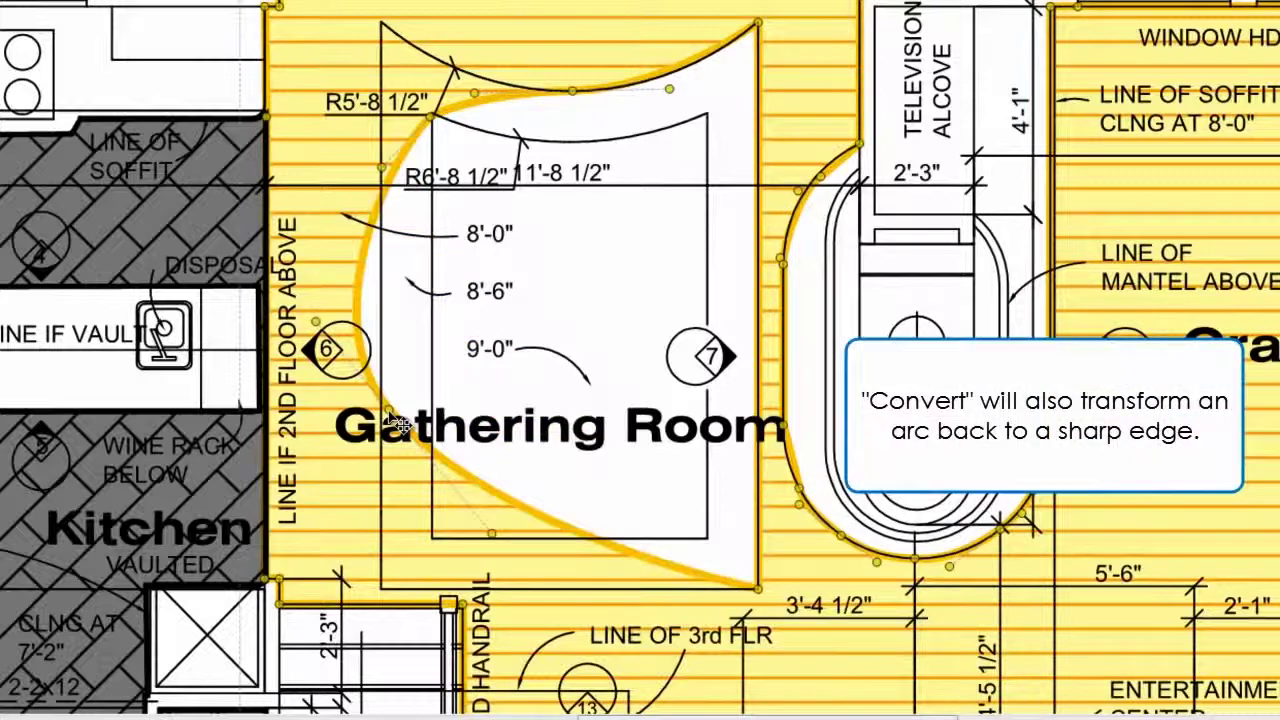
Convert the added left-edge control point to a sharp corner, then delete the Gathering Room cutout.
right_click(398, 424)
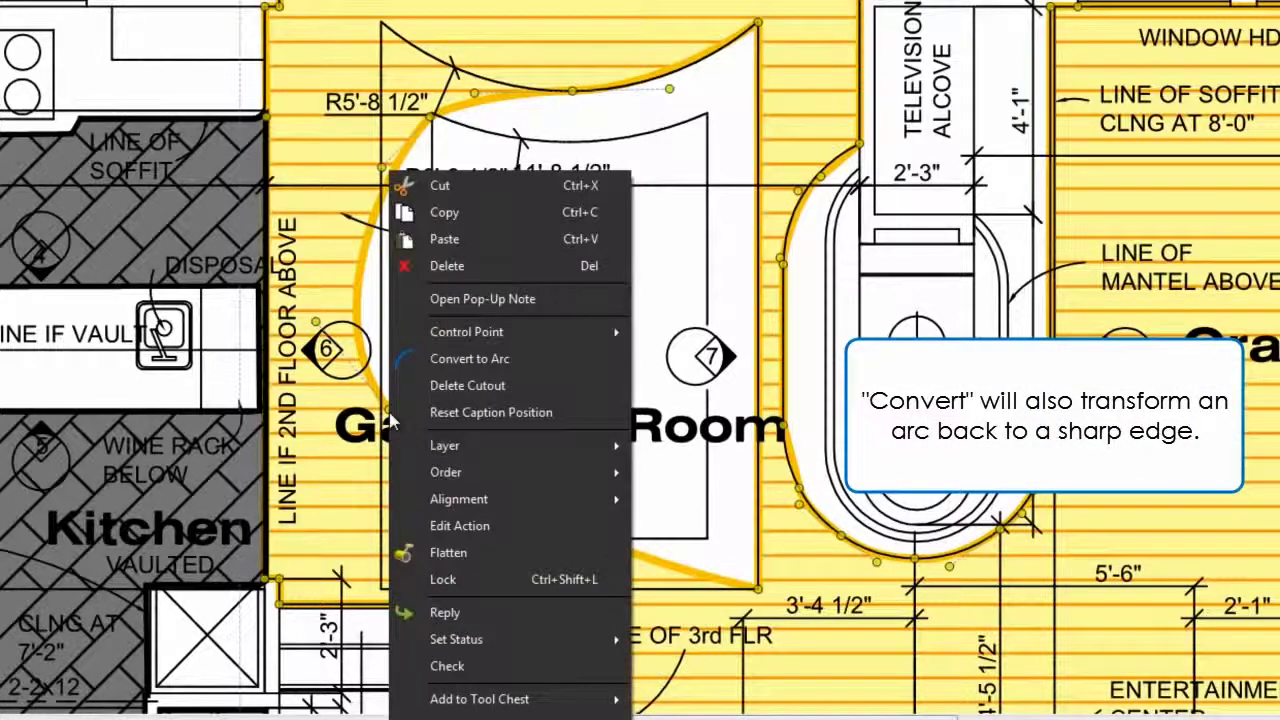
mouse_move(600, 332)
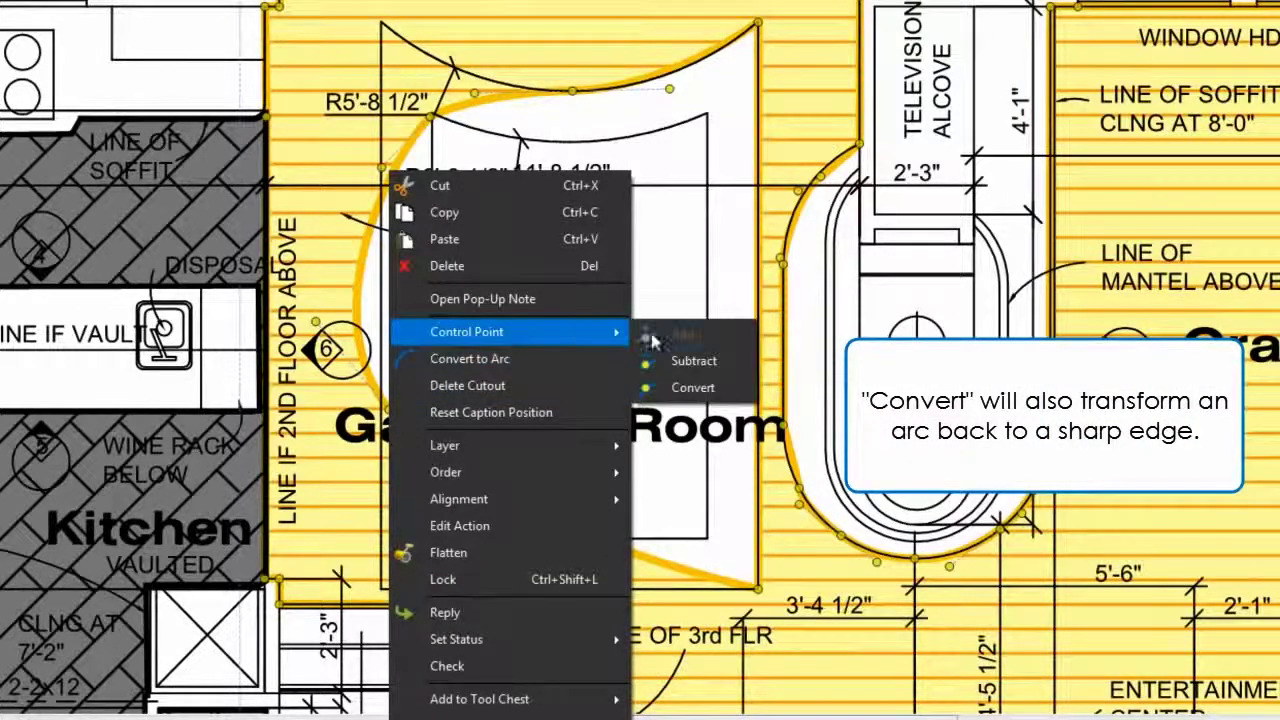
click(662, 382)
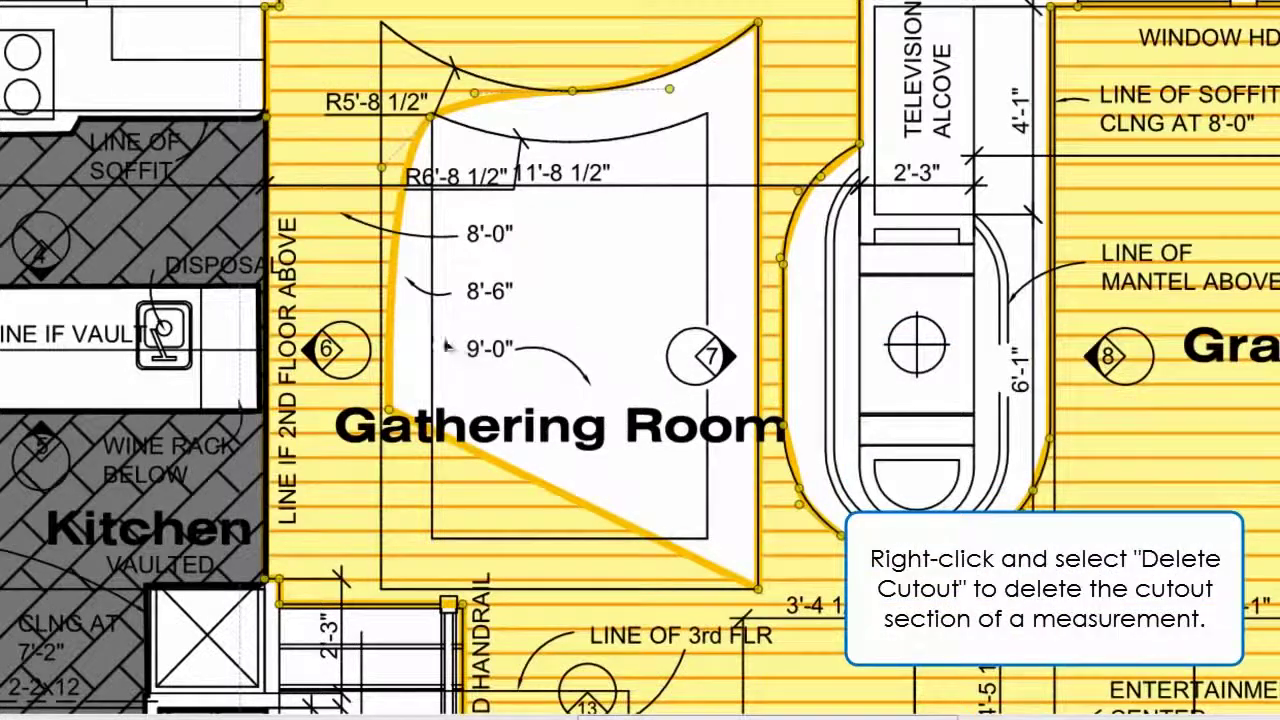
right_click(400, 328)
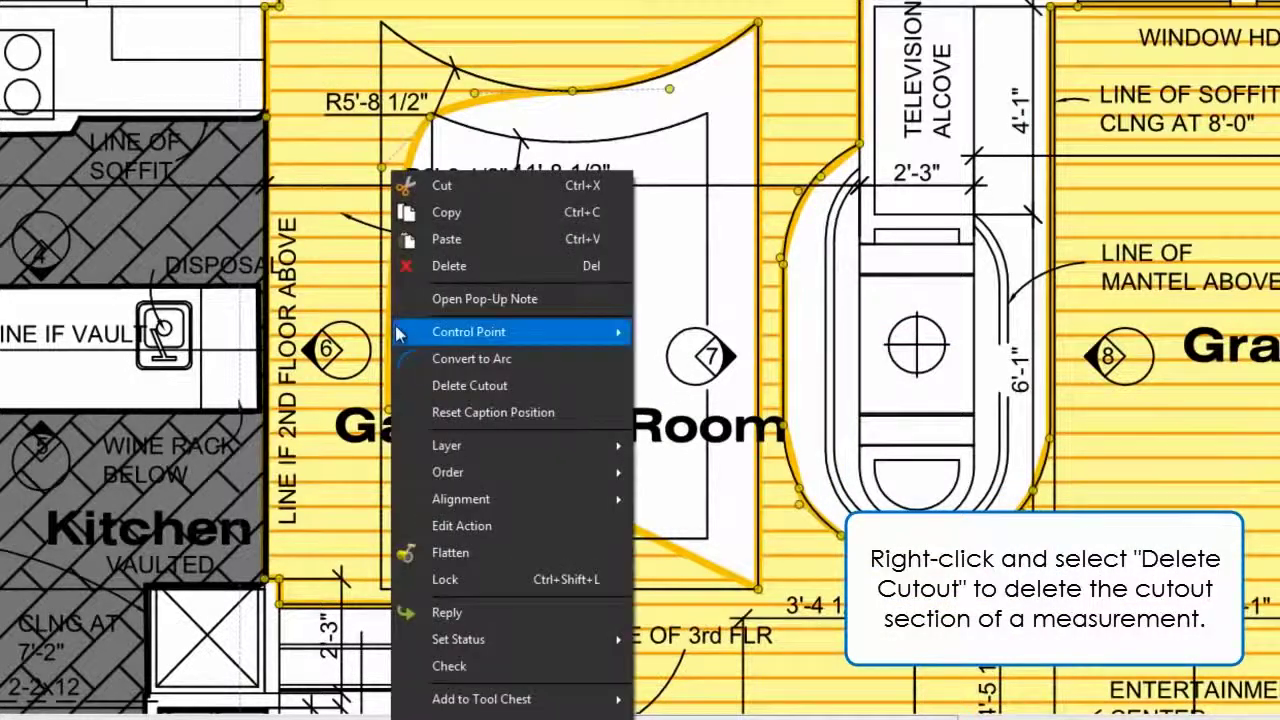
click(428, 385)
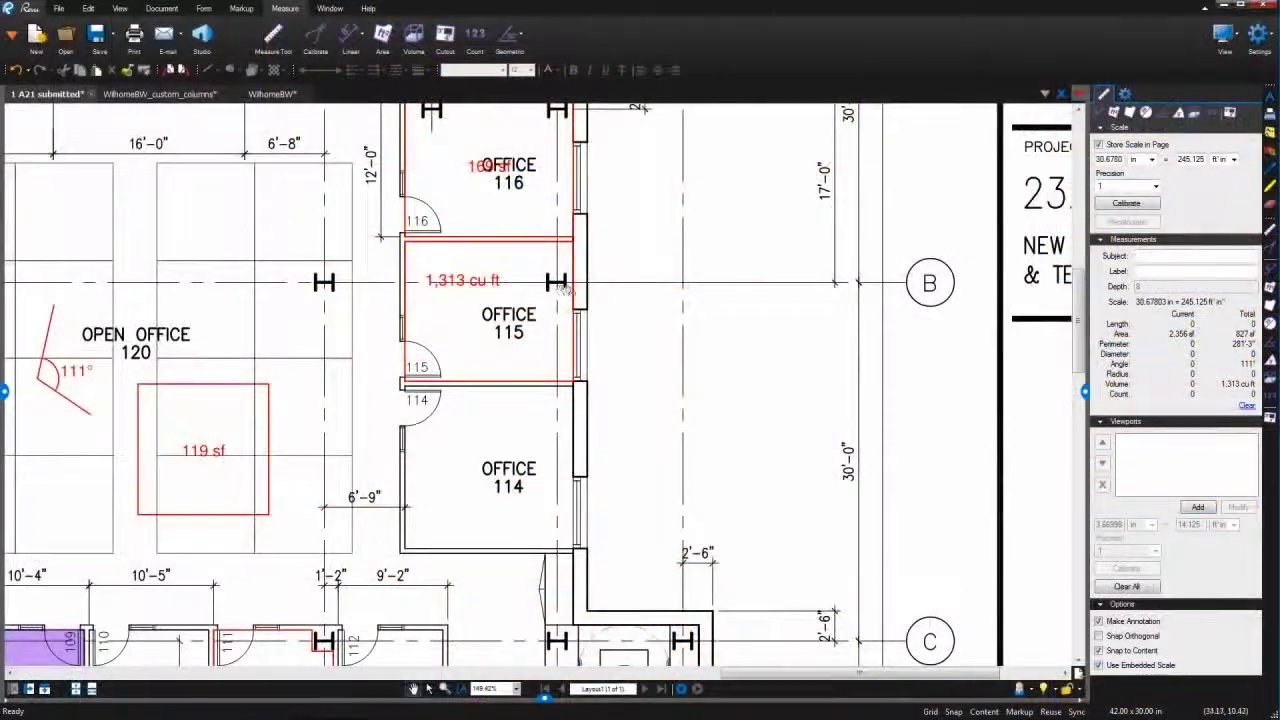
Give the Office 115 volume measurement in 1 A21 submitted a green fill with highlight enabled.
click(567, 290)
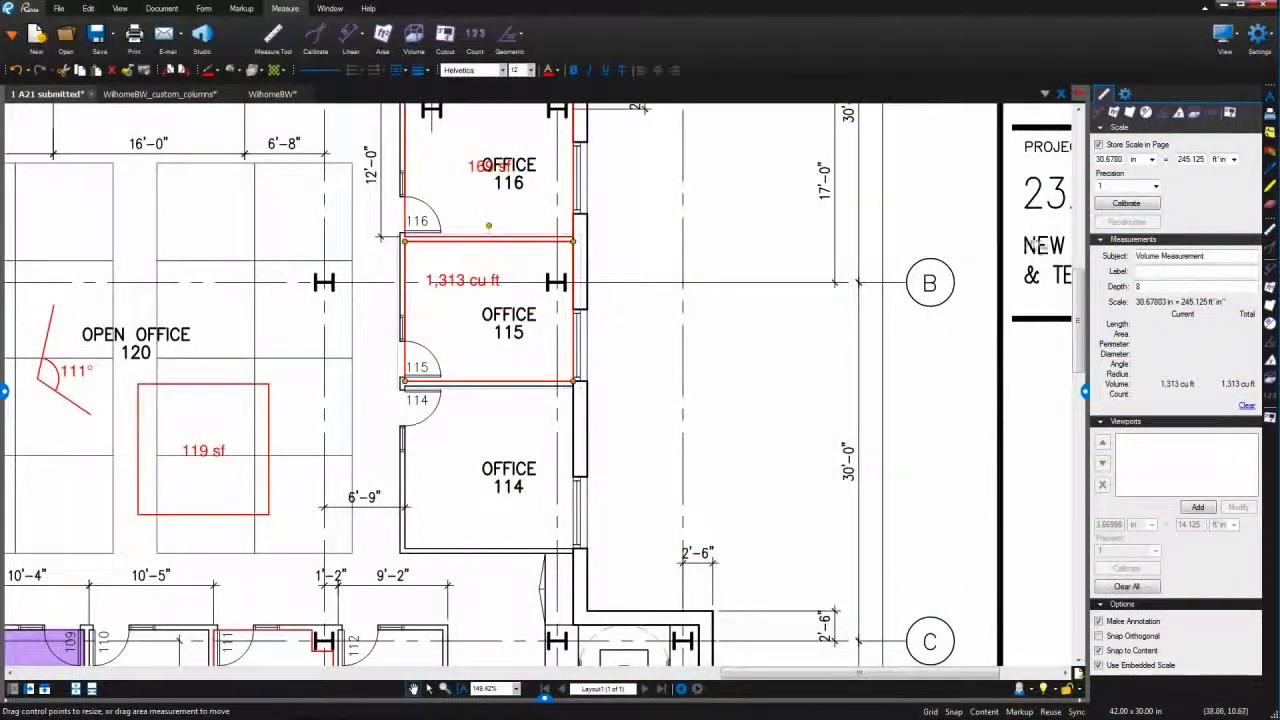
click(1124, 93)
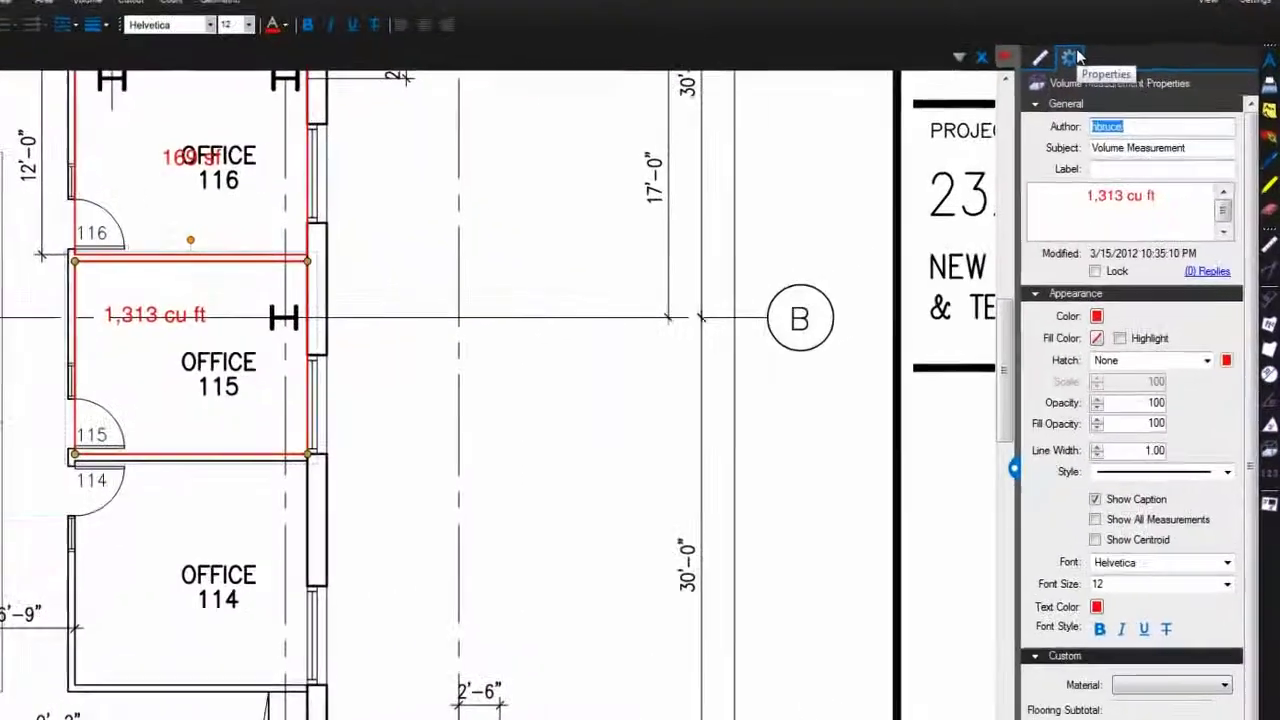
click(1097, 338)
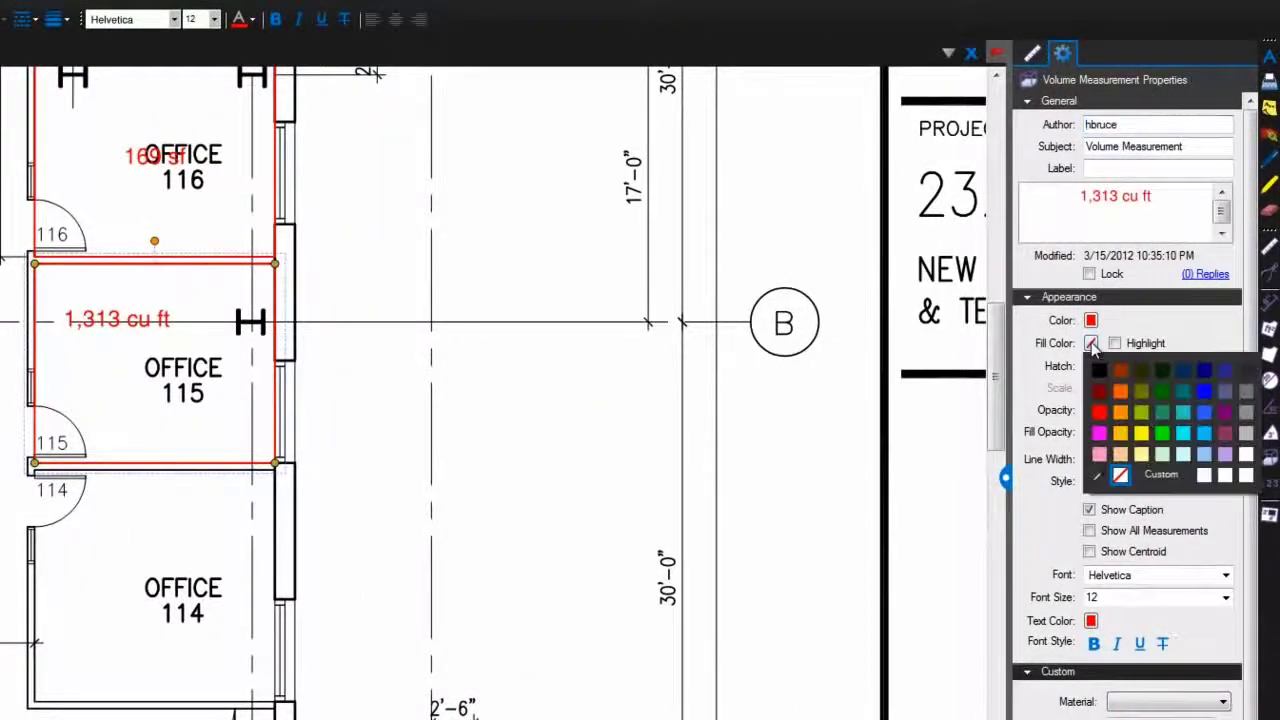
click(1164, 432)
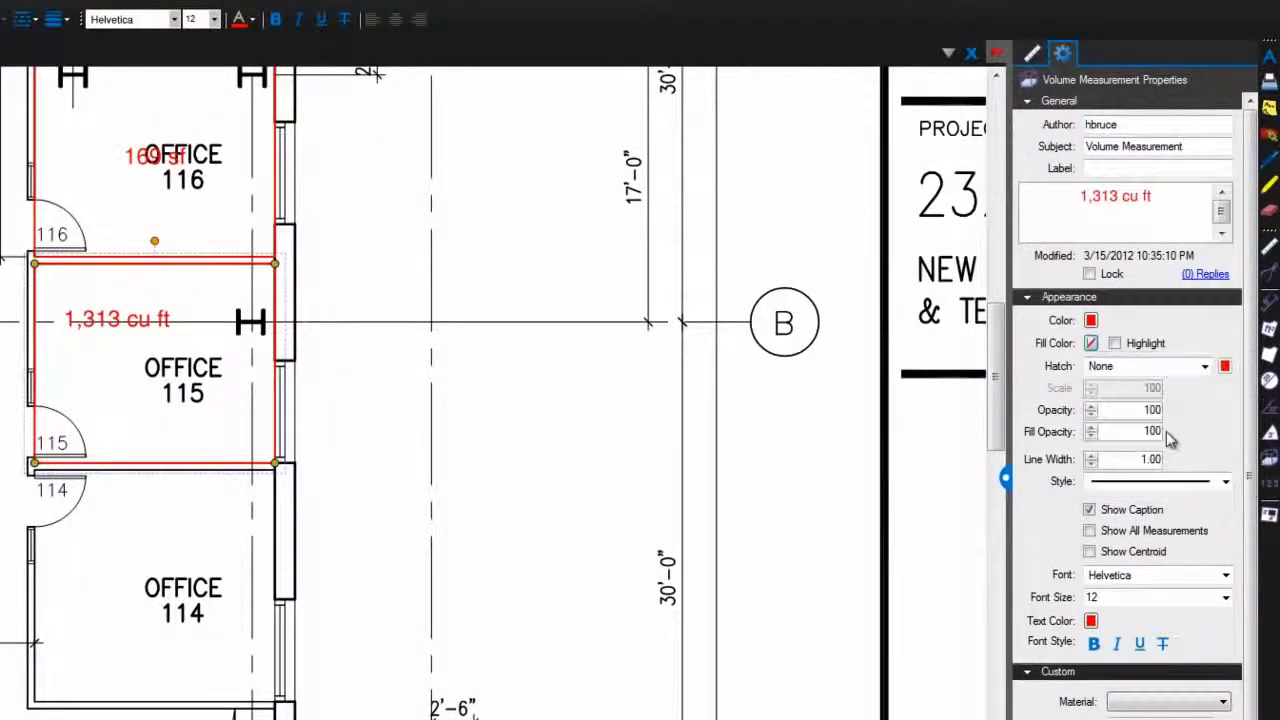
click(1115, 343)
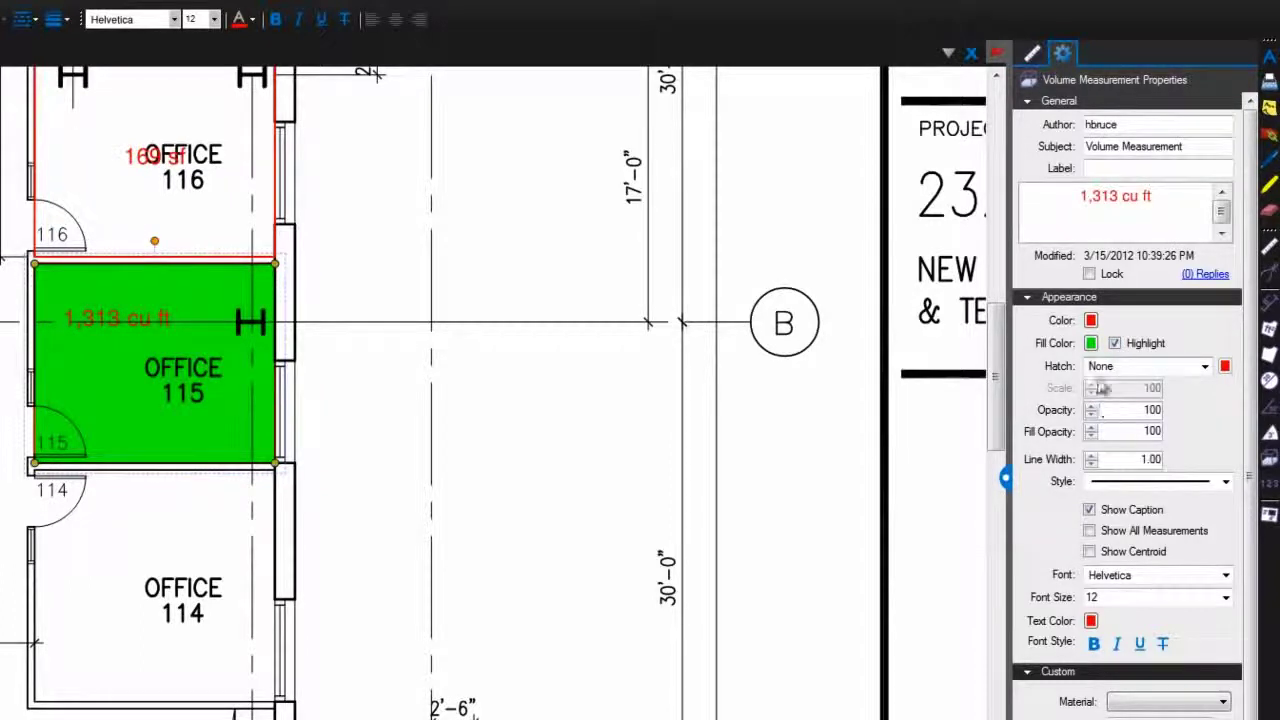
Set the Office 115 volume measurement's outline color to dark blue and its line width to 4.00.
click(1091, 343)
click(1201, 367)
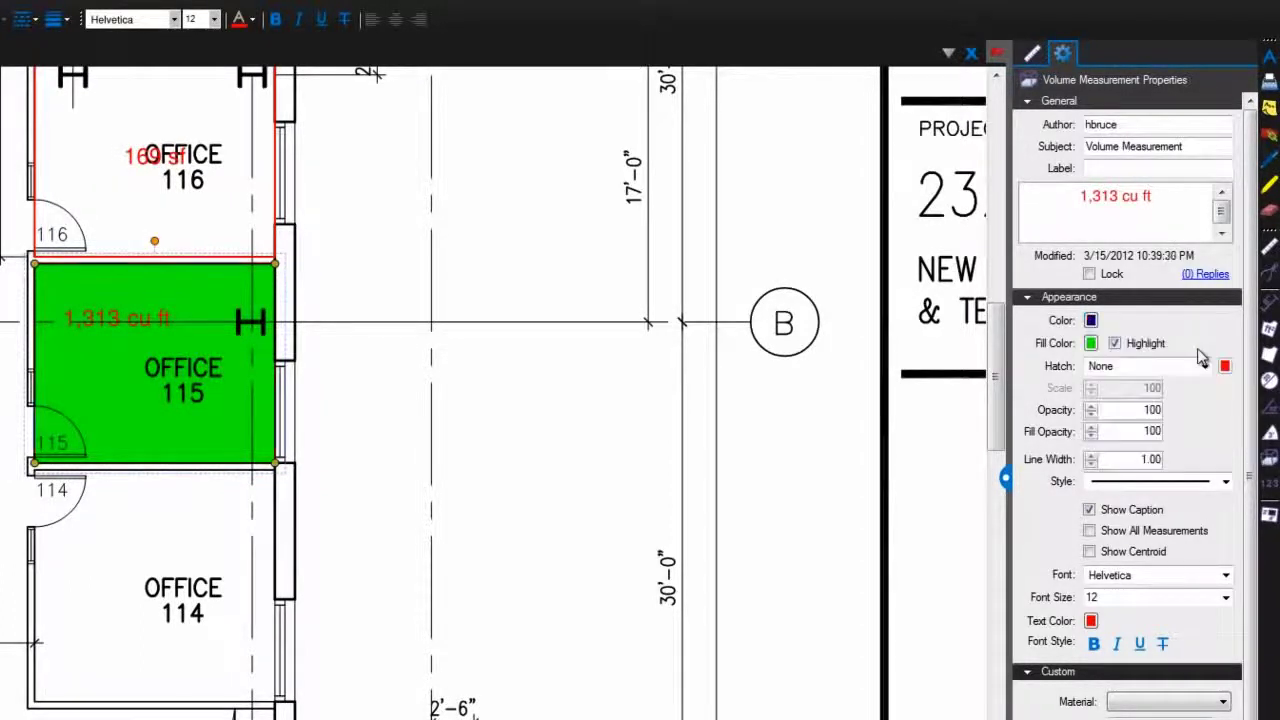
click(1091, 455)
click(1091, 455)
click(1091, 455)
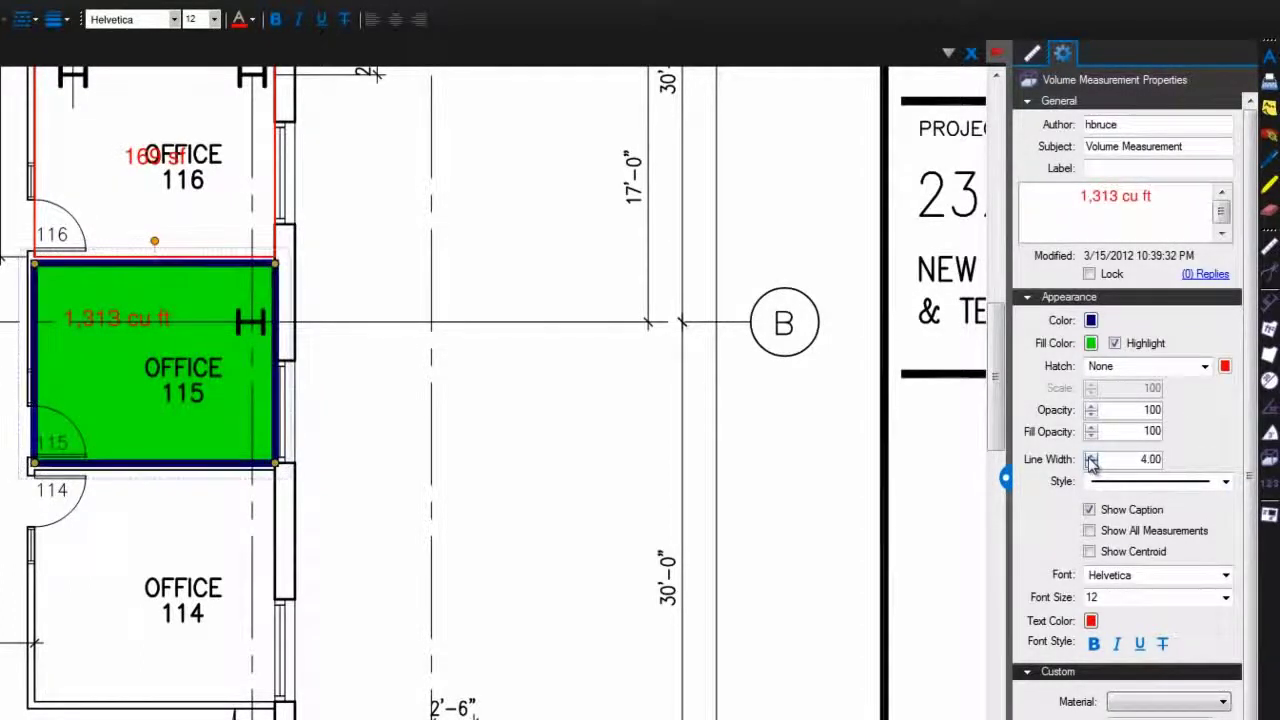
Apply a Diagonal Down hatch in dark blue to the Office 115 volume measurement.
click(1128, 366)
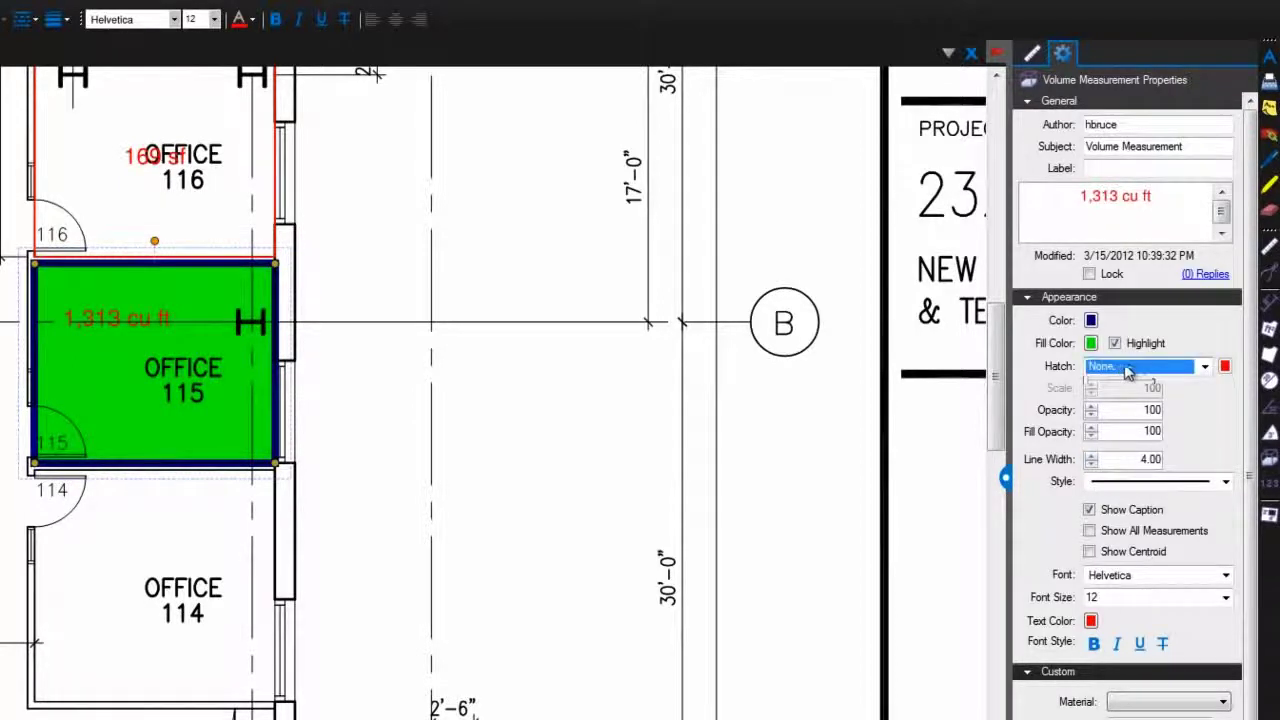
click(1135, 557)
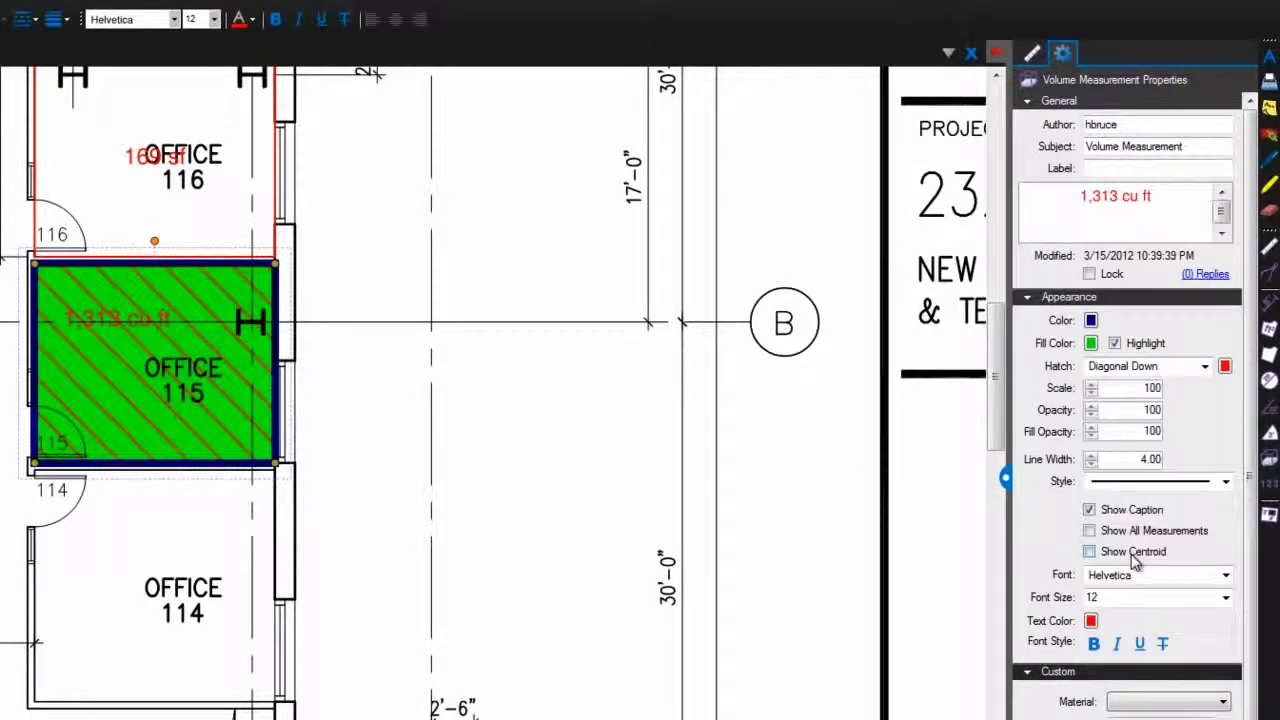
click(1226, 367)
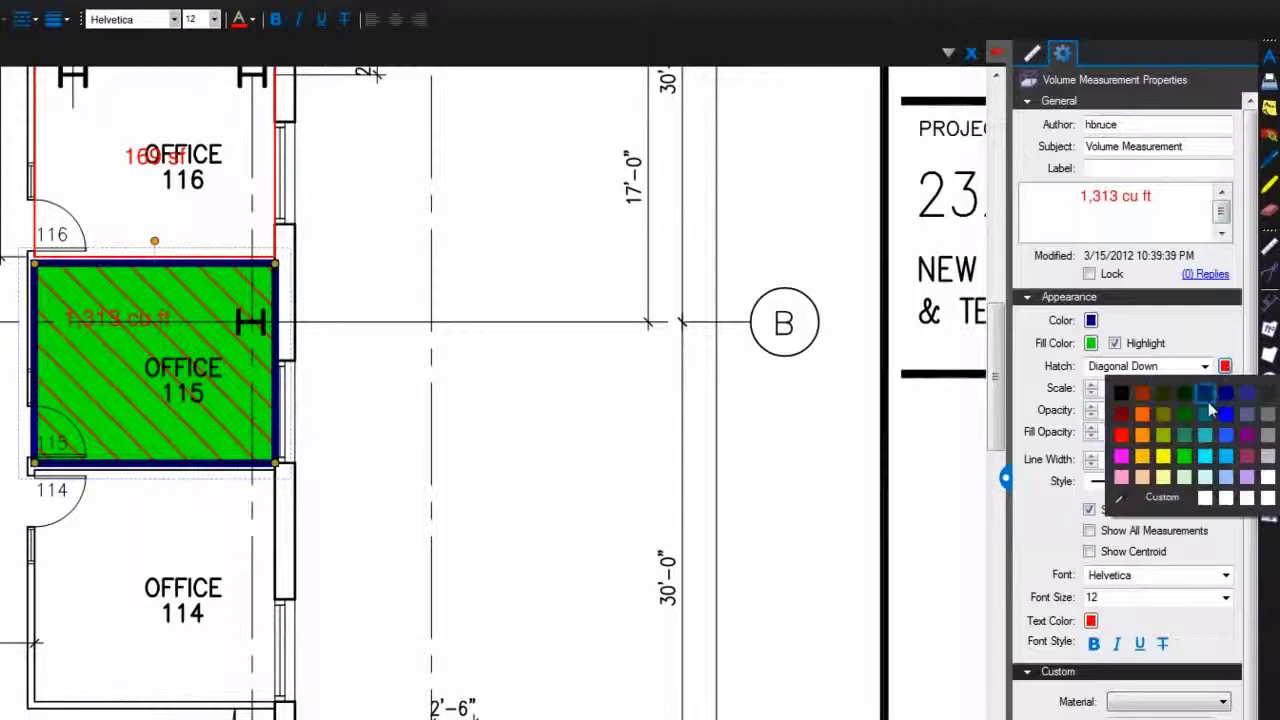
click(1208, 402)
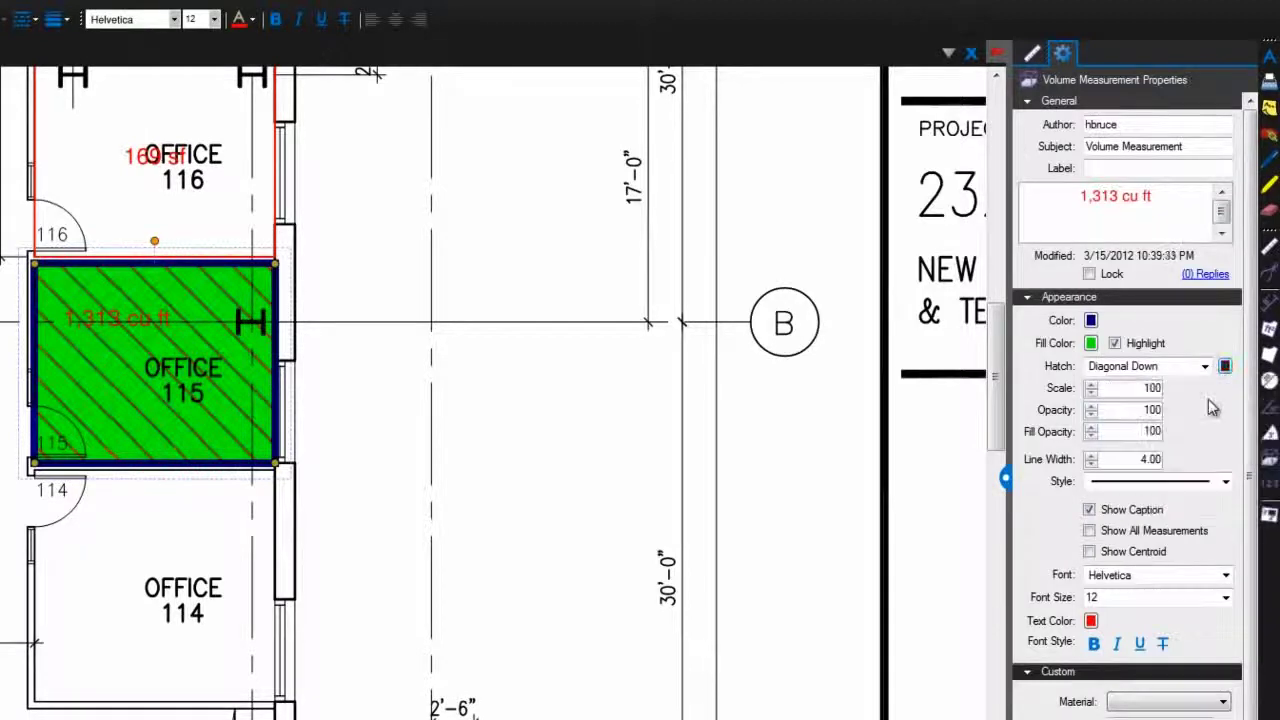
Label the Office 115 volume measurement Carpet.
click(1187, 168)
text(Carpet)
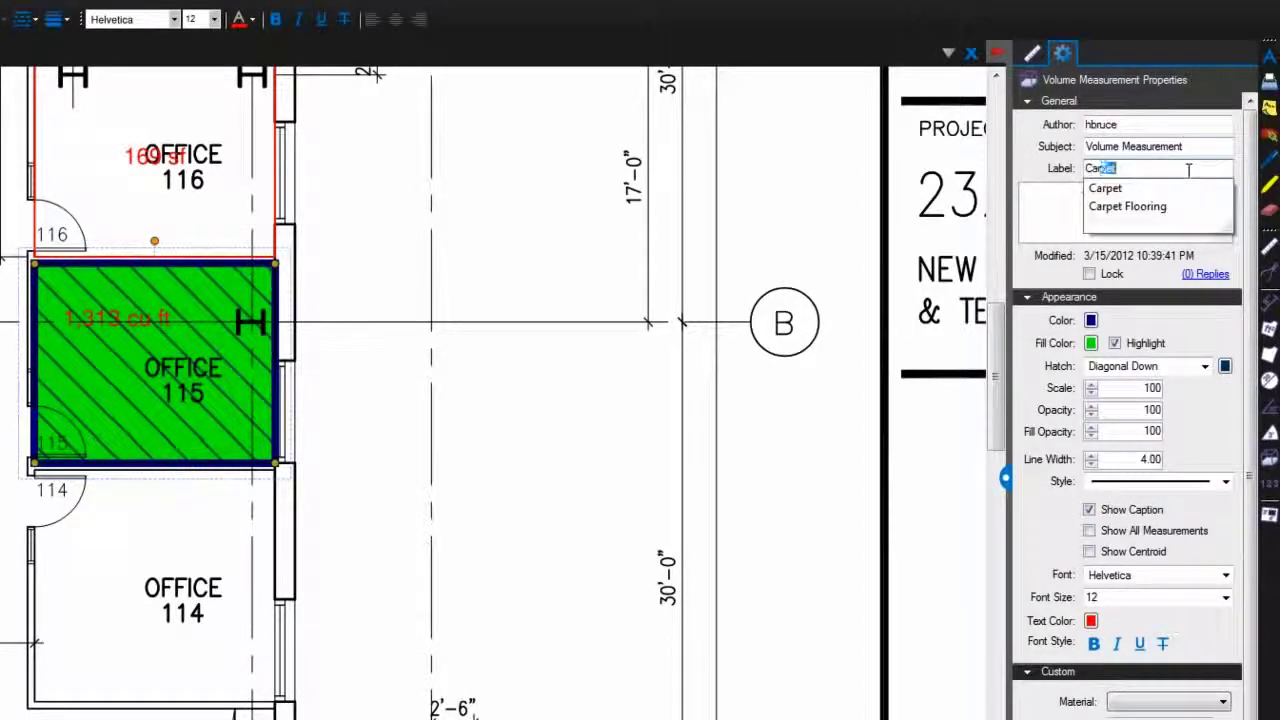
click(1170, 190)
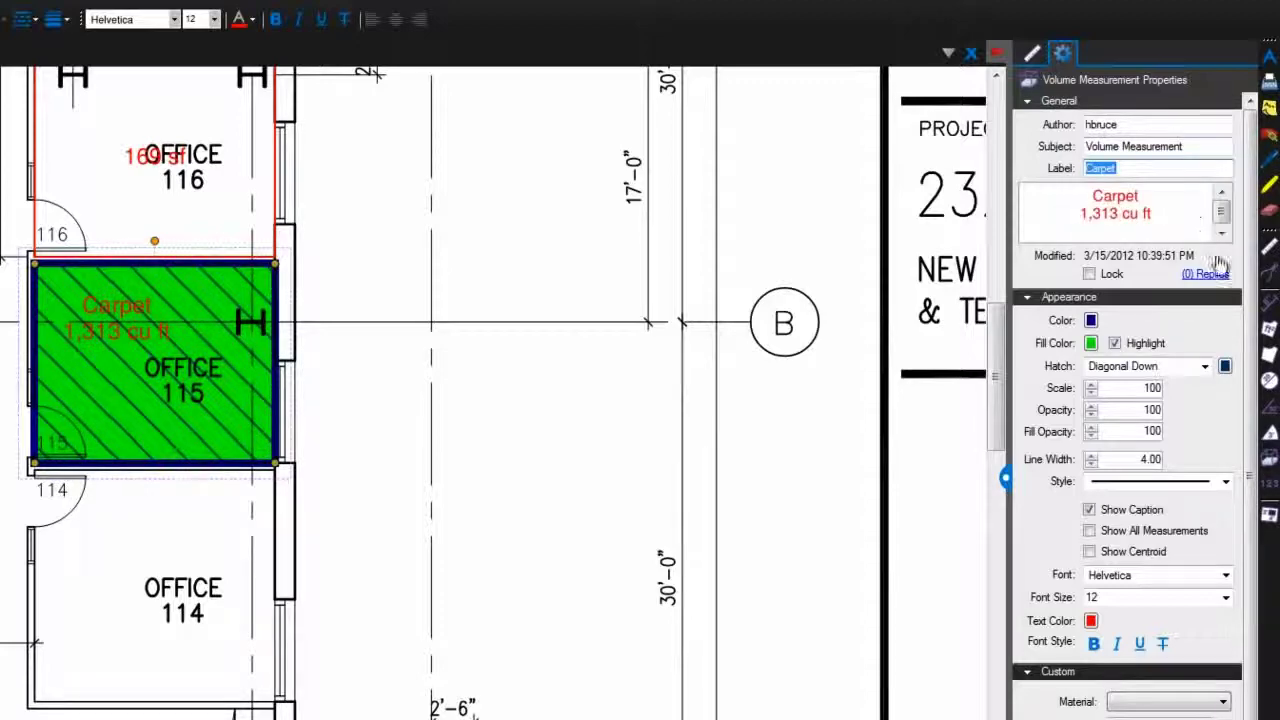
Count the exterior windows of Offices 114, 115 and 116 with check marks and show the count's measurement details.
click(1269, 486)
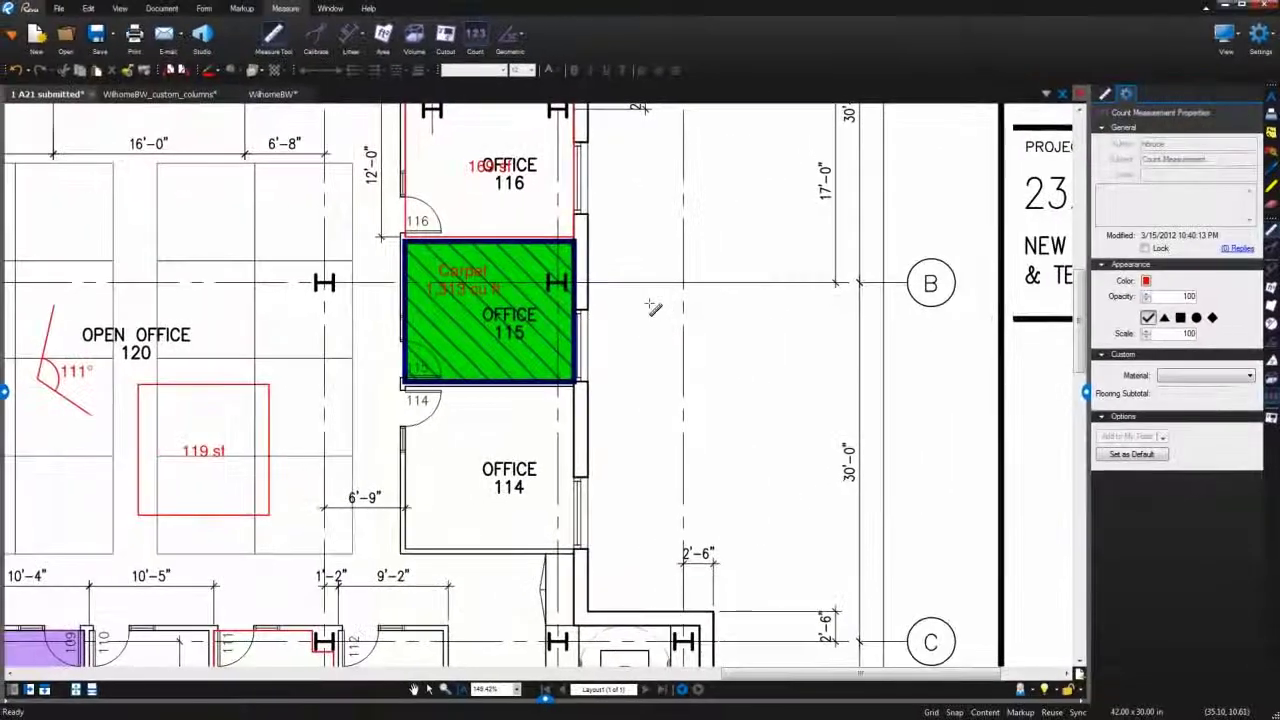
click(586, 345)
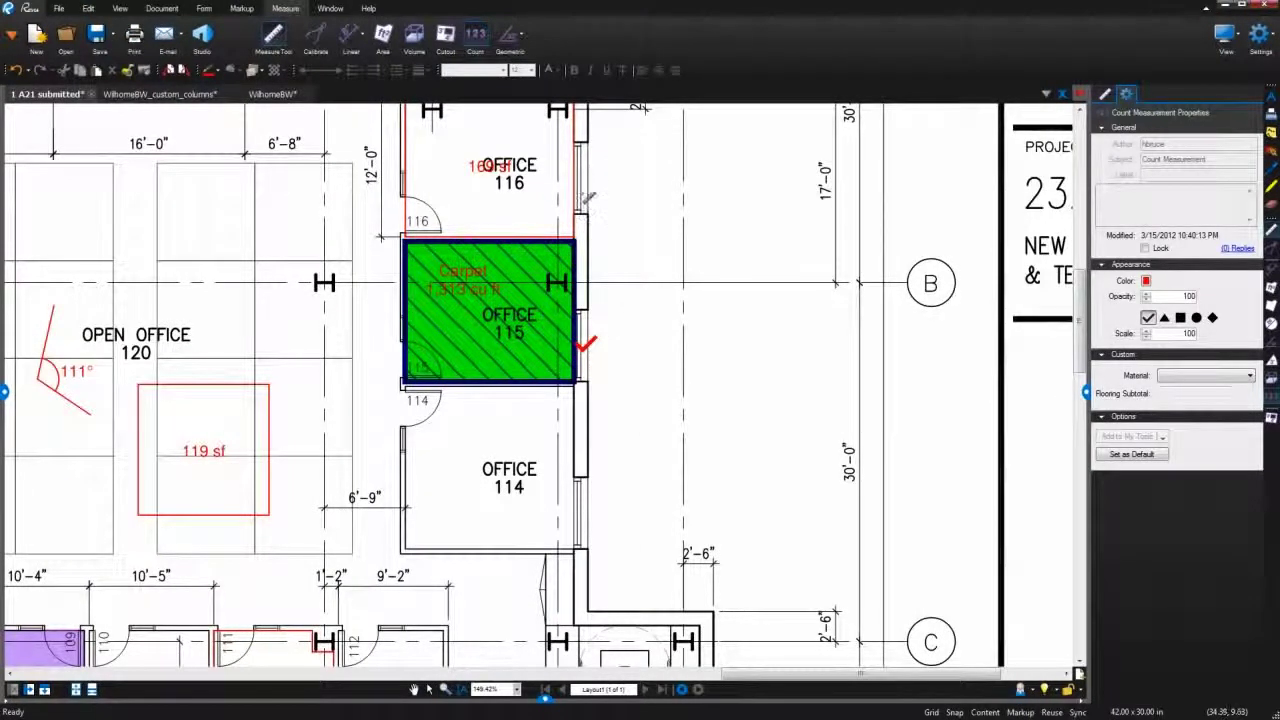
click(583, 184)
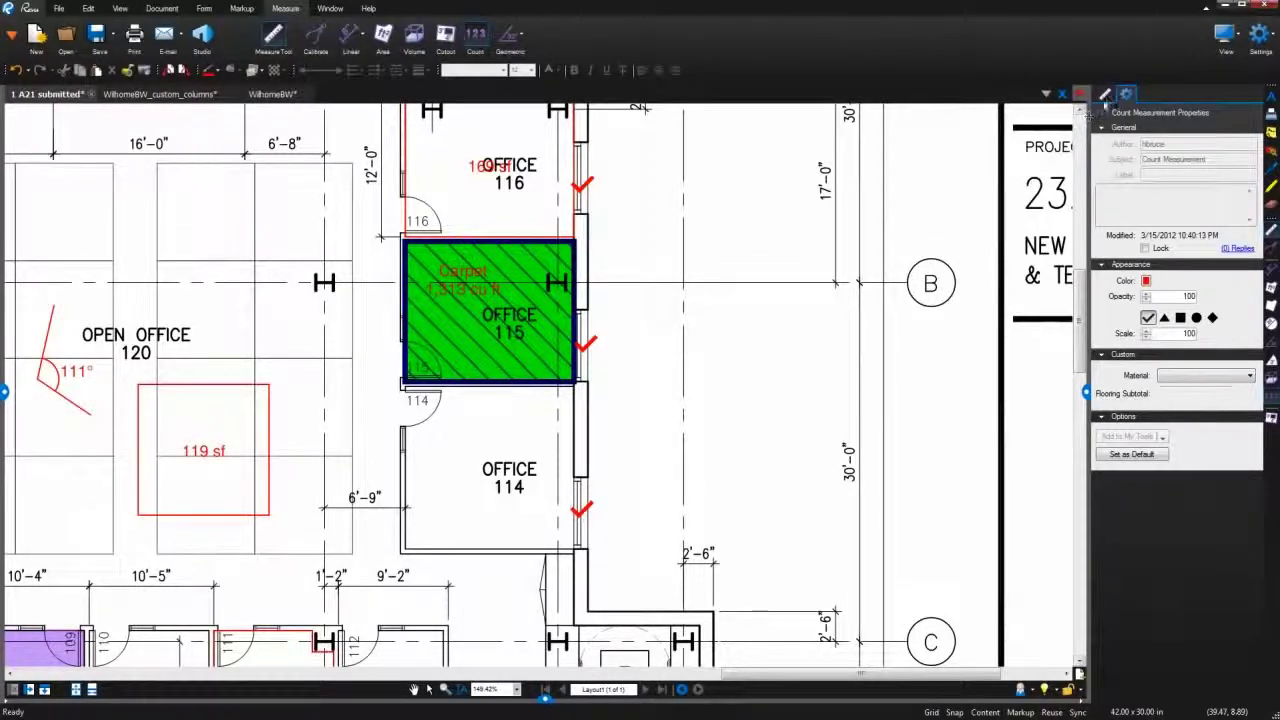
click(1105, 95)
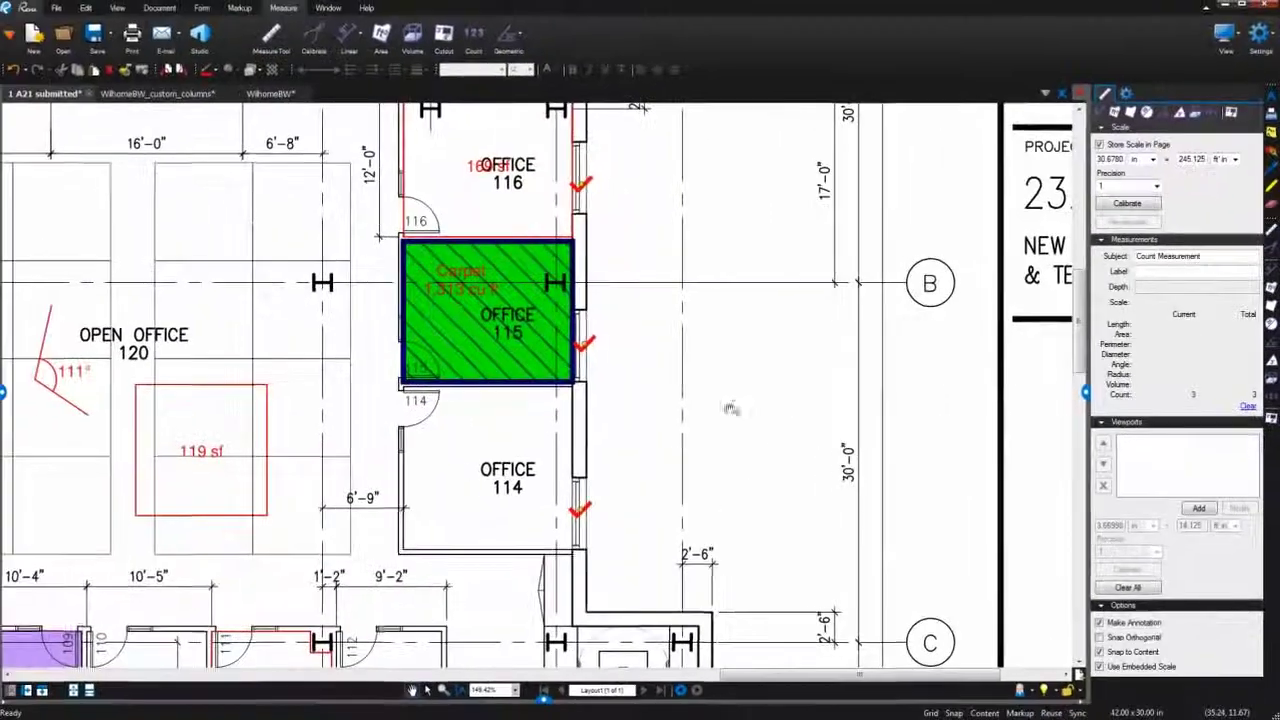
Place three yellow numbered circles from the Sequences & Actions tool set in a row above the Open Office 120 label.
click(4, 395)
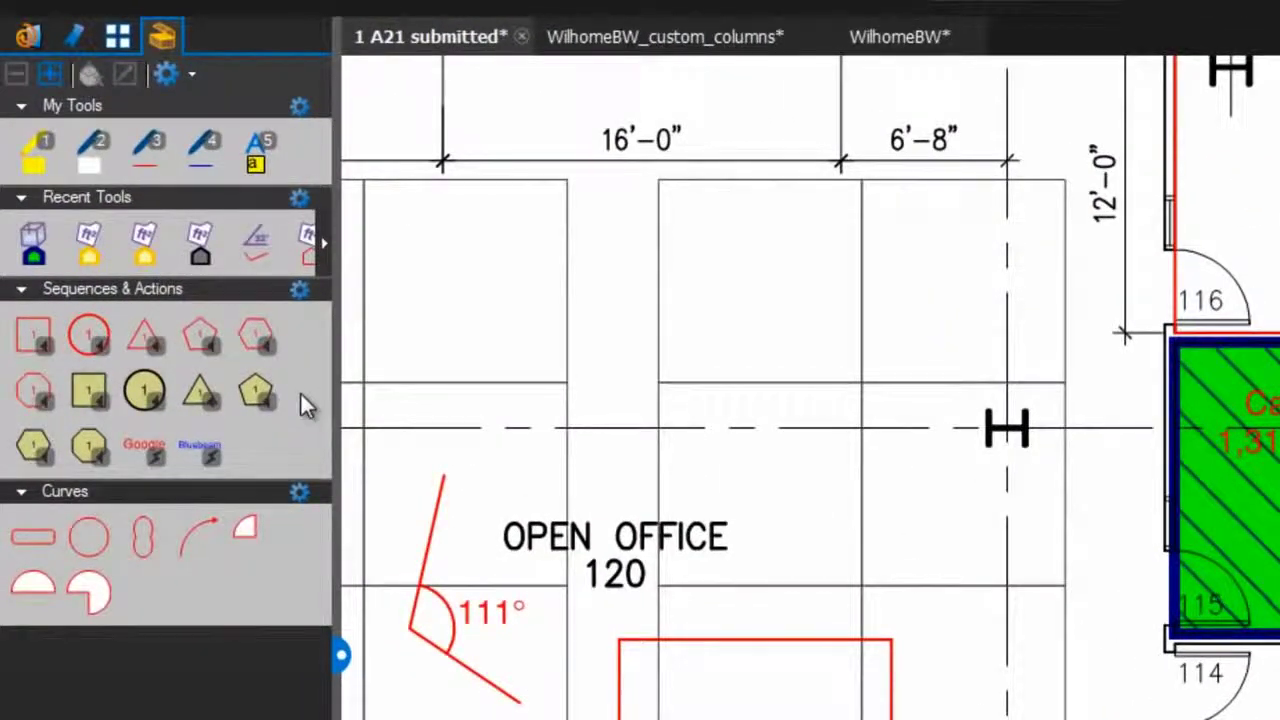
click(146, 391)
click(657, 340)
click(795, 345)
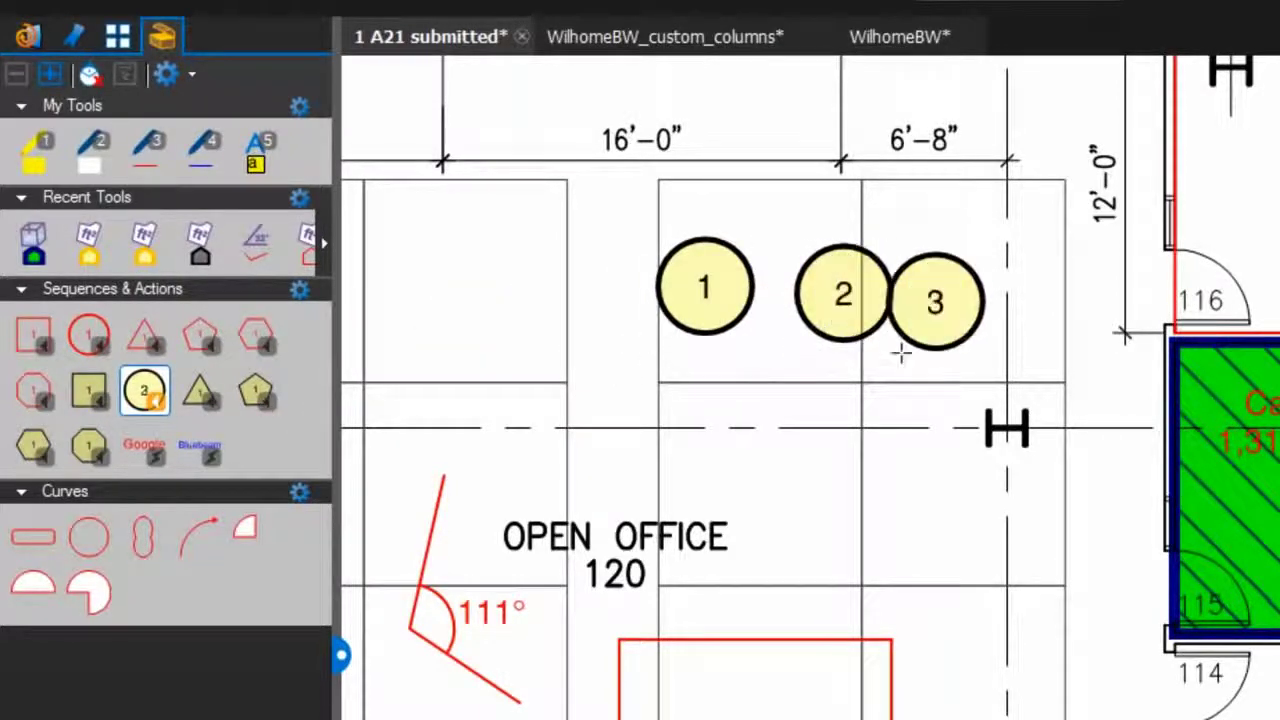
click(966, 360)
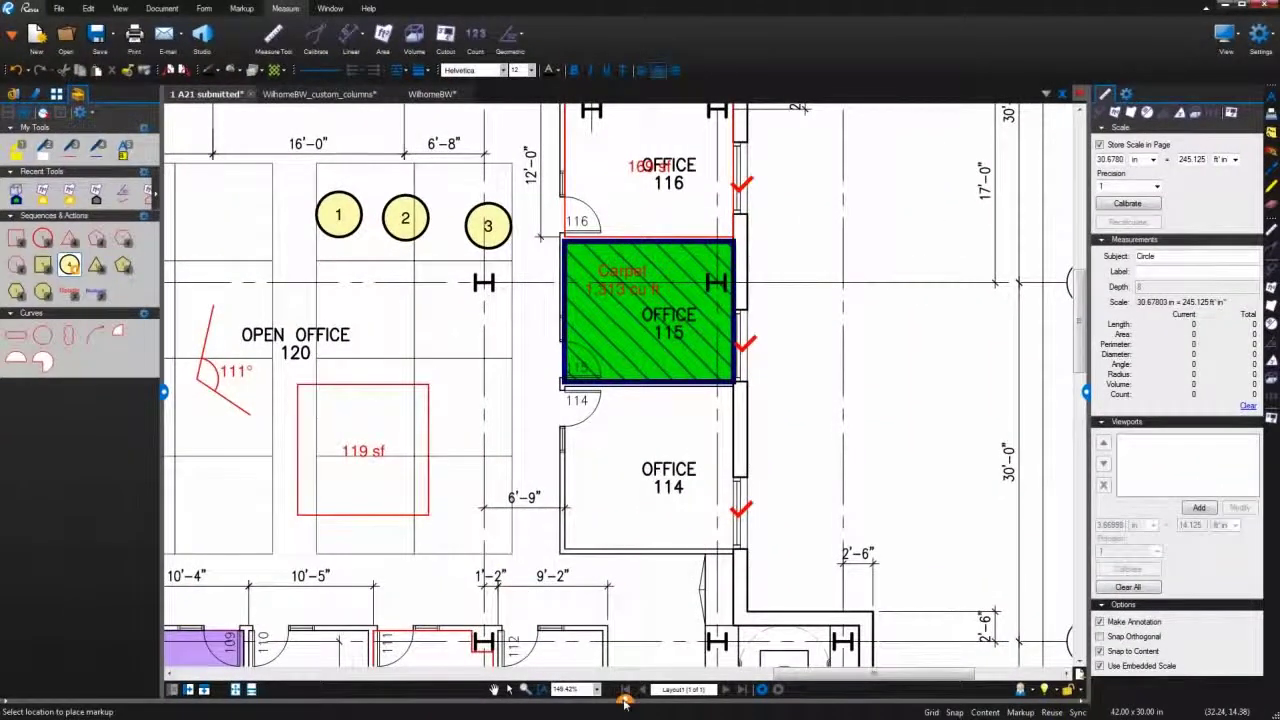
Open the markups list, enlarge it, and bring the circle, count and volume entries into view.
click(626, 699)
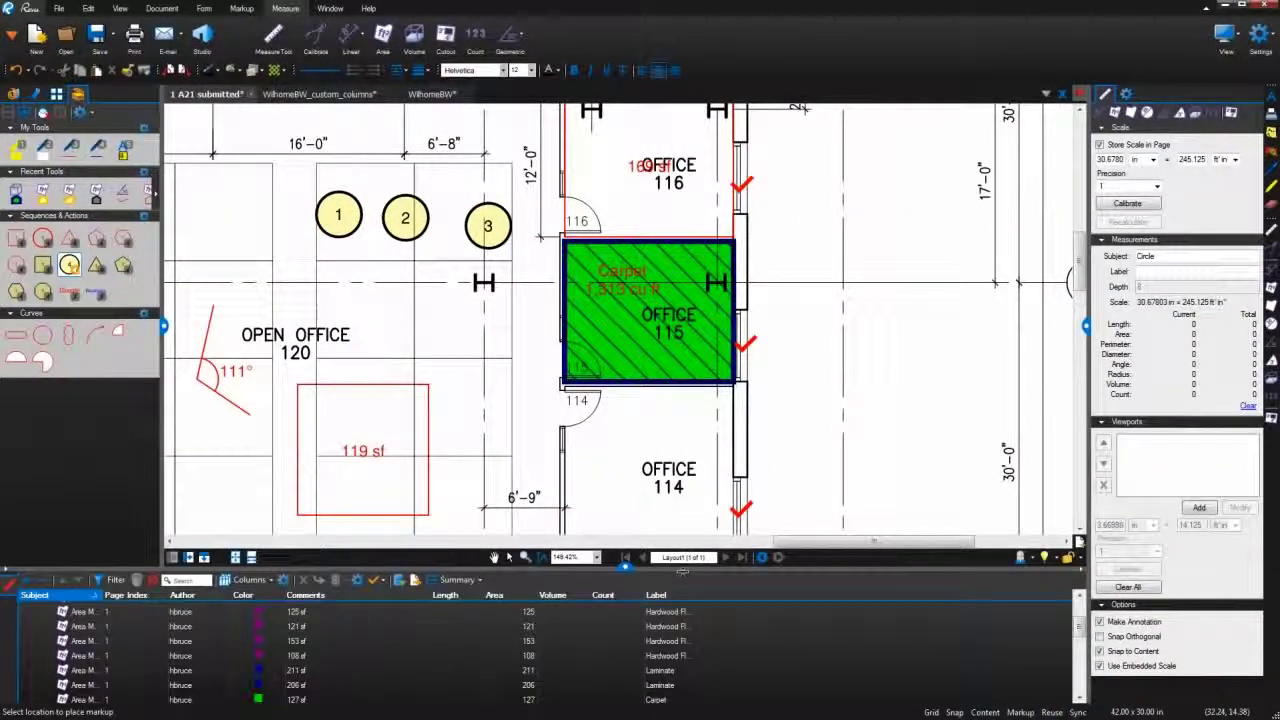
drag(680, 562, 648, 496)
scroll(1035, 591, down, 6)
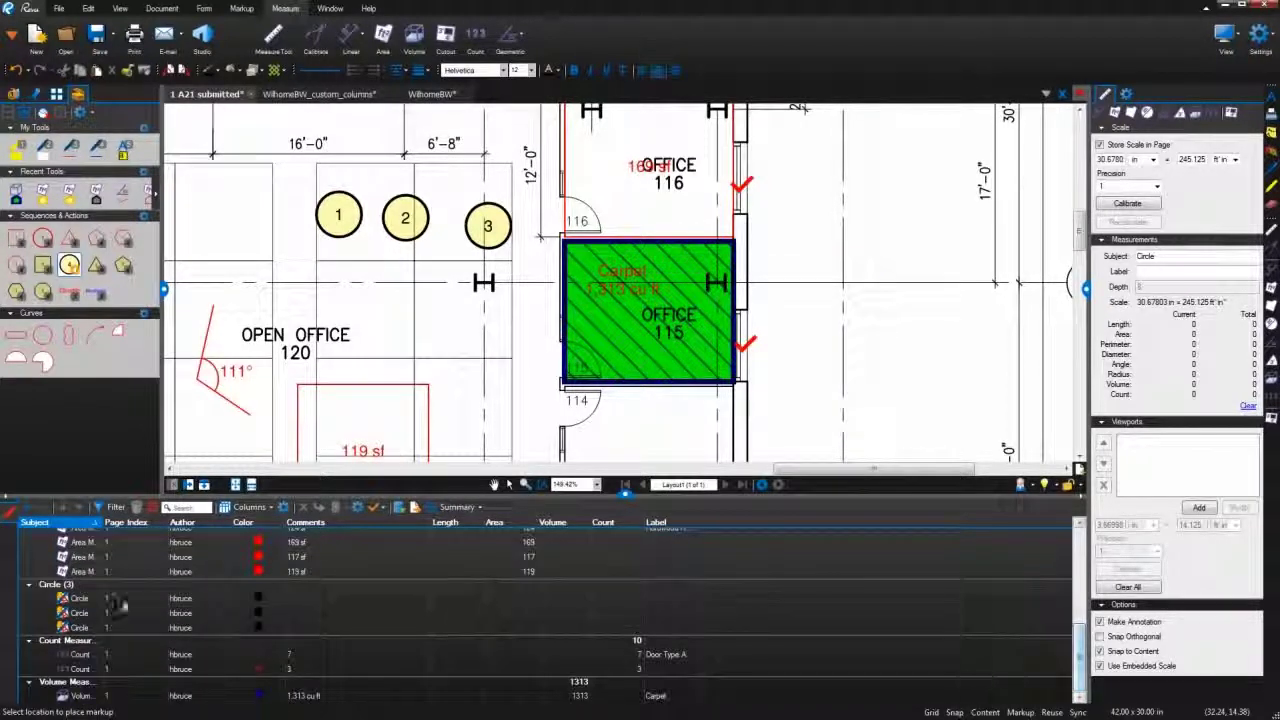
Inspect the three circles, both count measurements and the 119 sf area measurement on the drawing from their markups list entries.
click(86, 598)
click(84, 613)
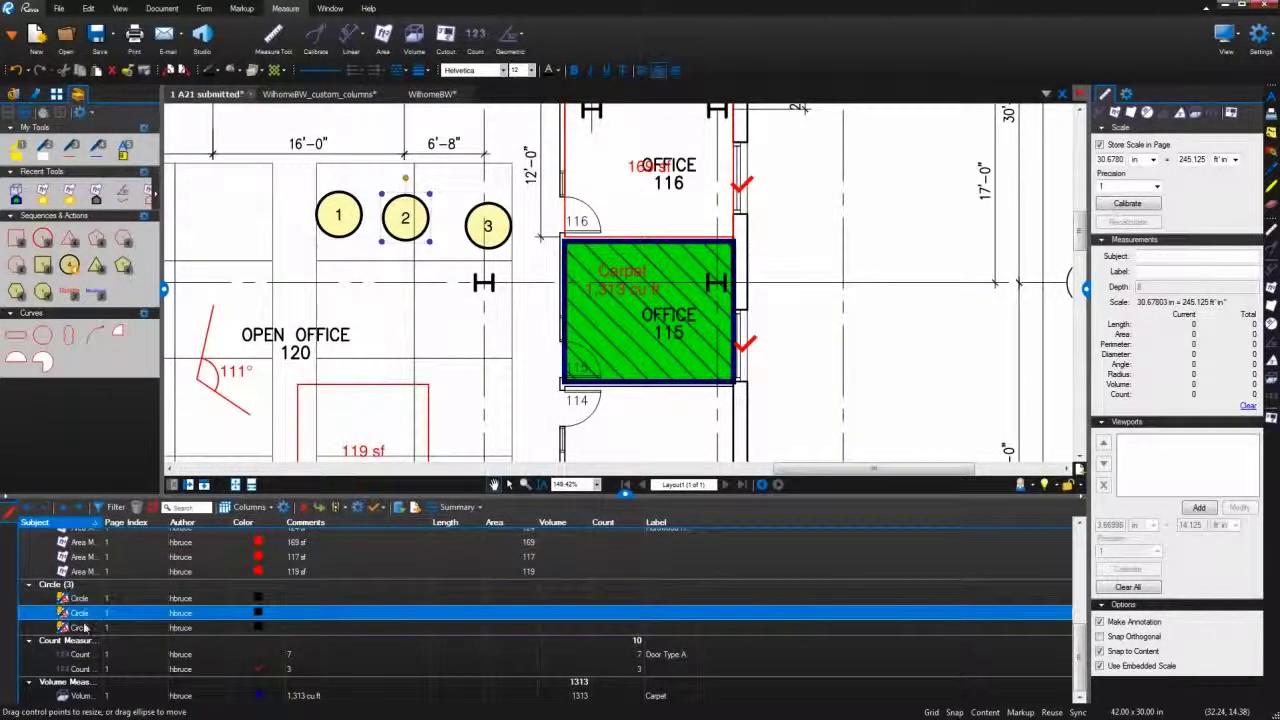
click(86, 627)
click(89, 655)
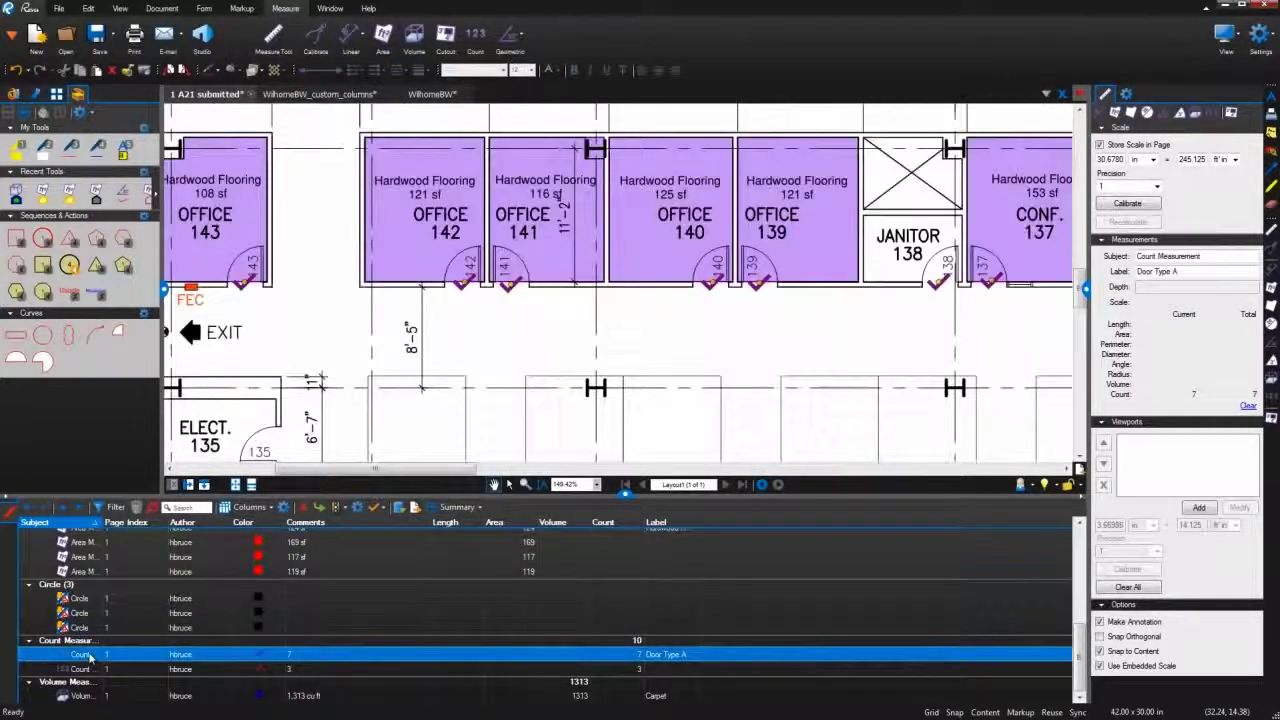
click(86, 669)
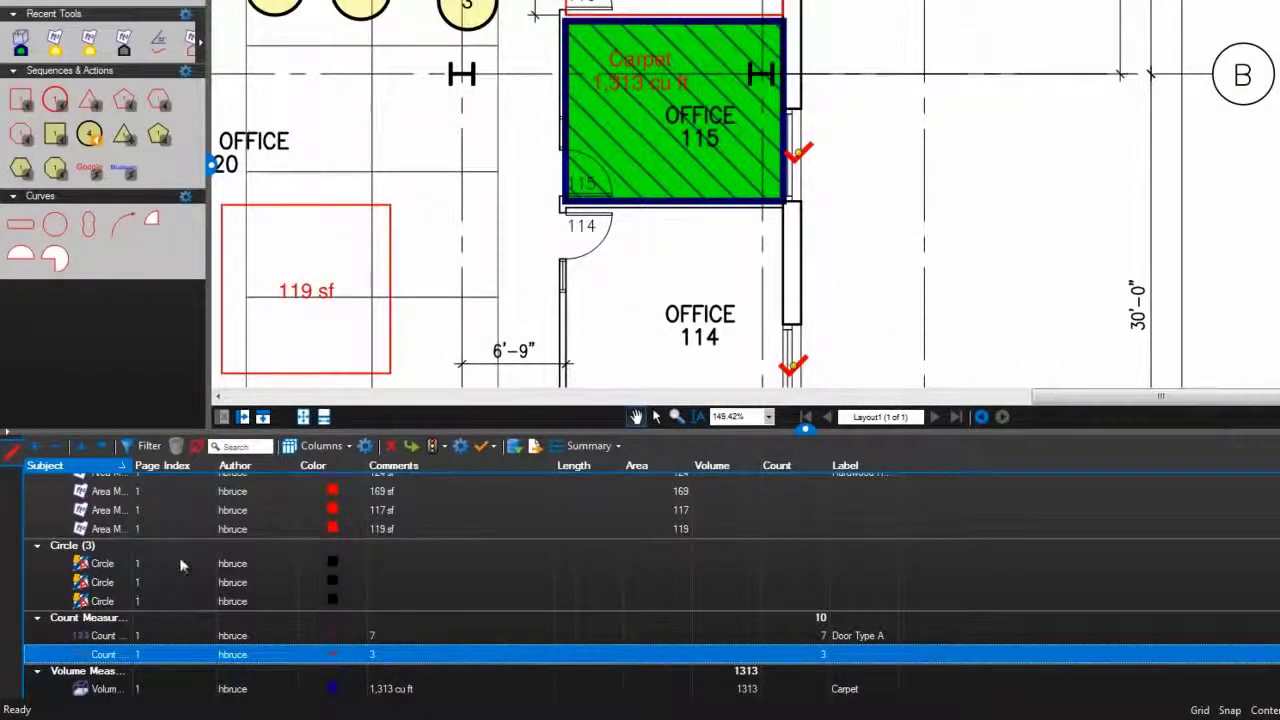
click(110, 529)
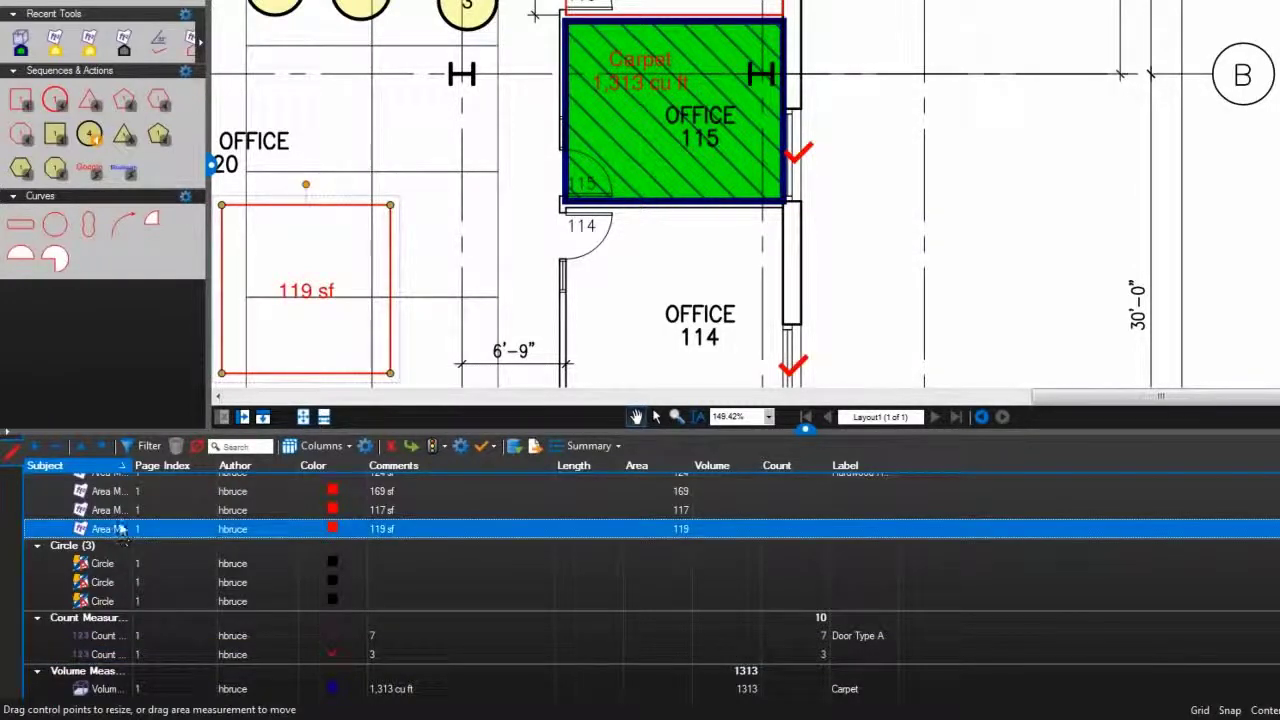
Inspect the 117 sf and 169 sf area measurements on the drawing from their markups list entries and check the available columns.
click(115, 510)
key(Up)
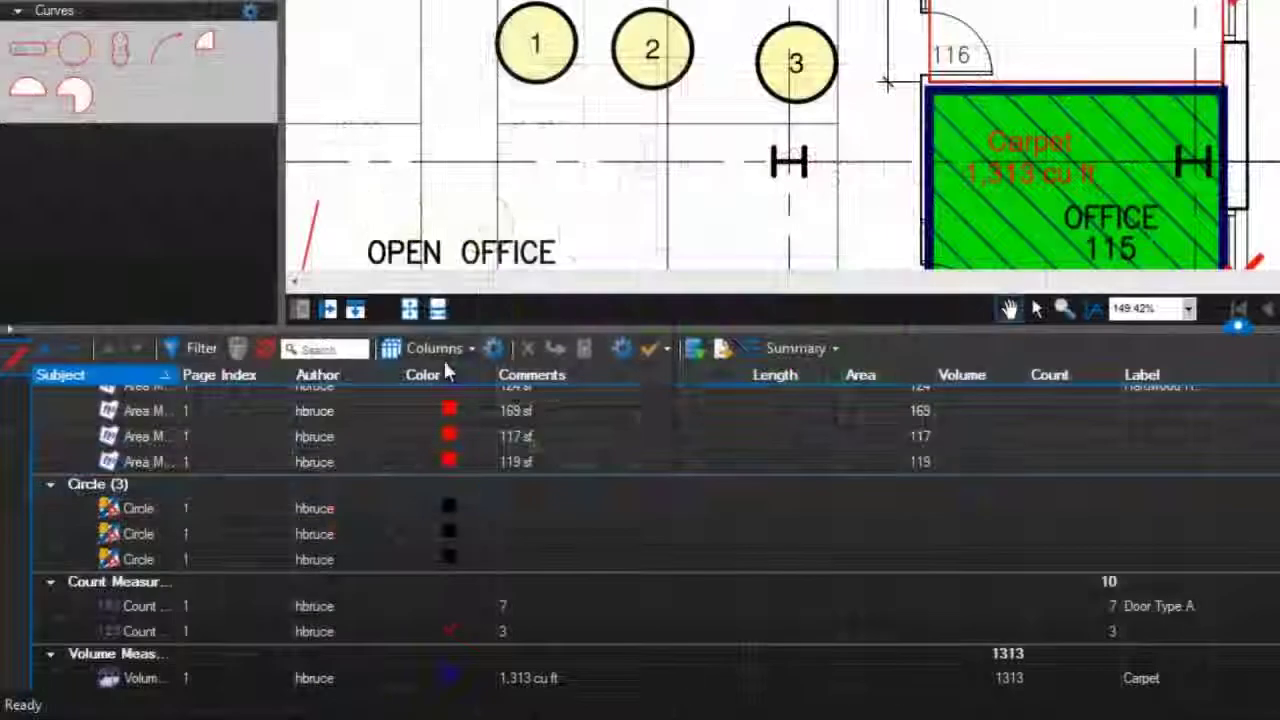
click(443, 350)
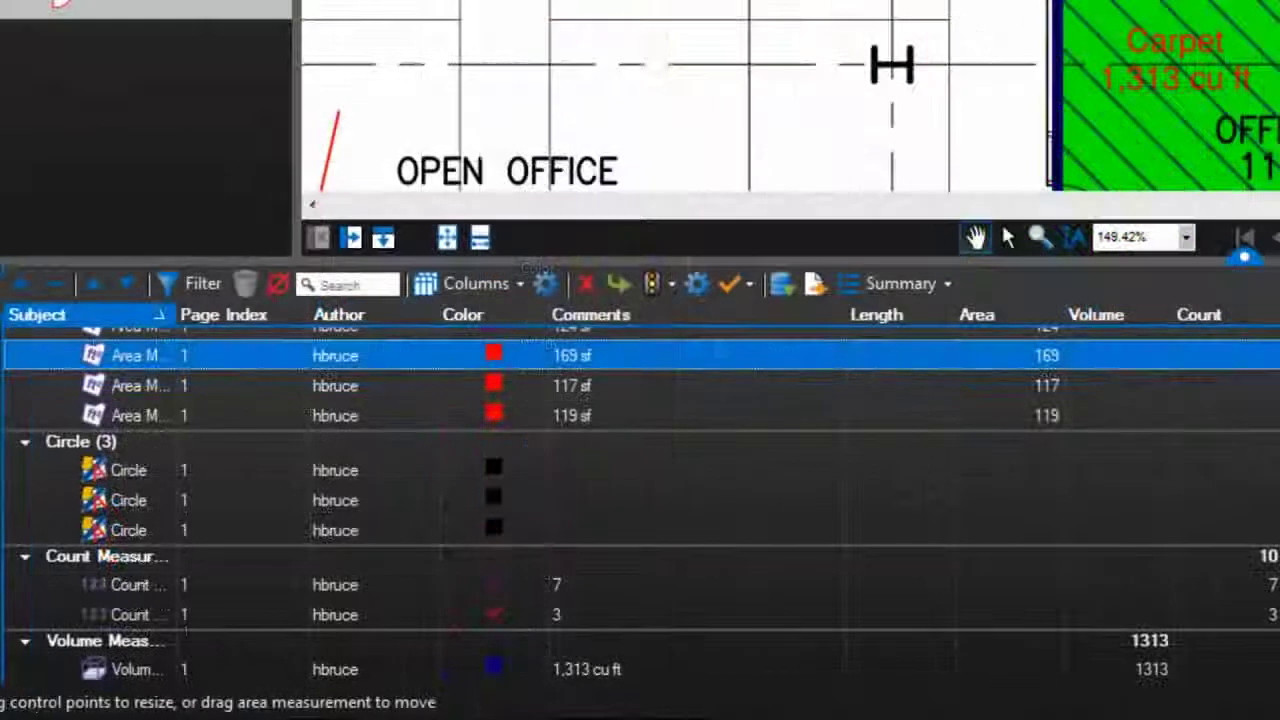
Group the markups list by label and look through the groups.
scroll(640, 500, up, 4)
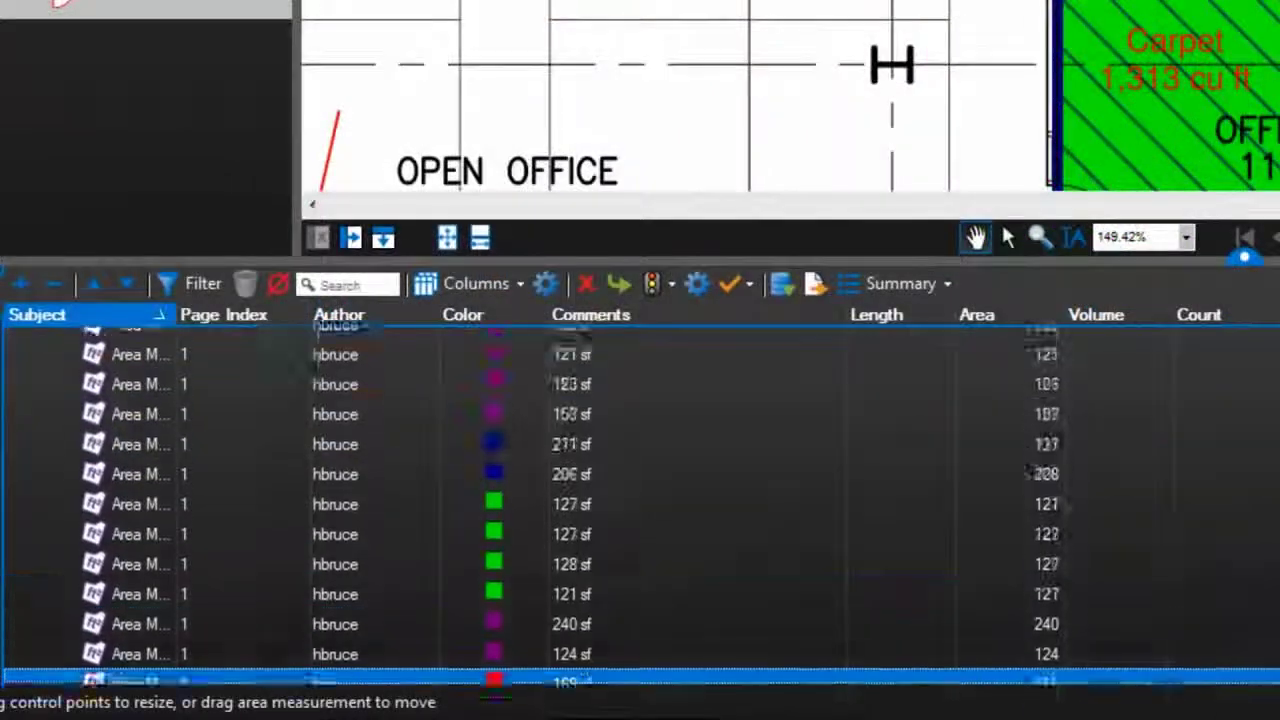
scroll(72, 368, up, 3)
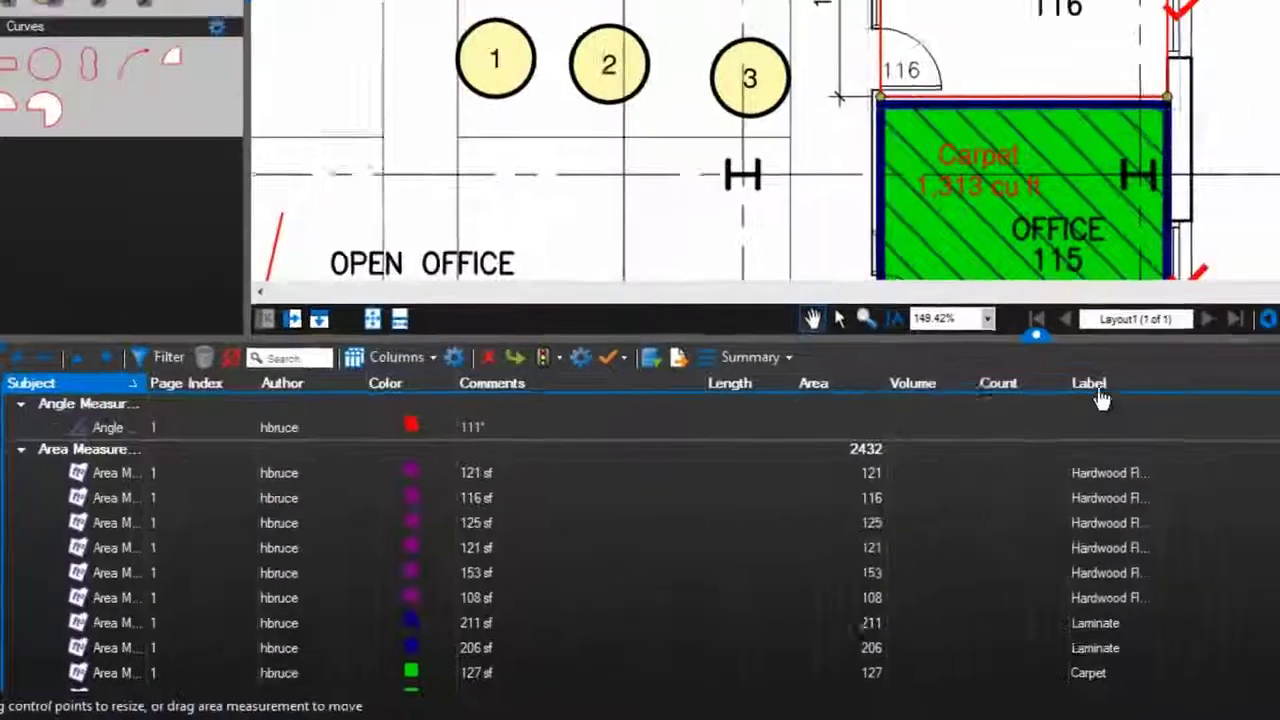
click(1085, 383)
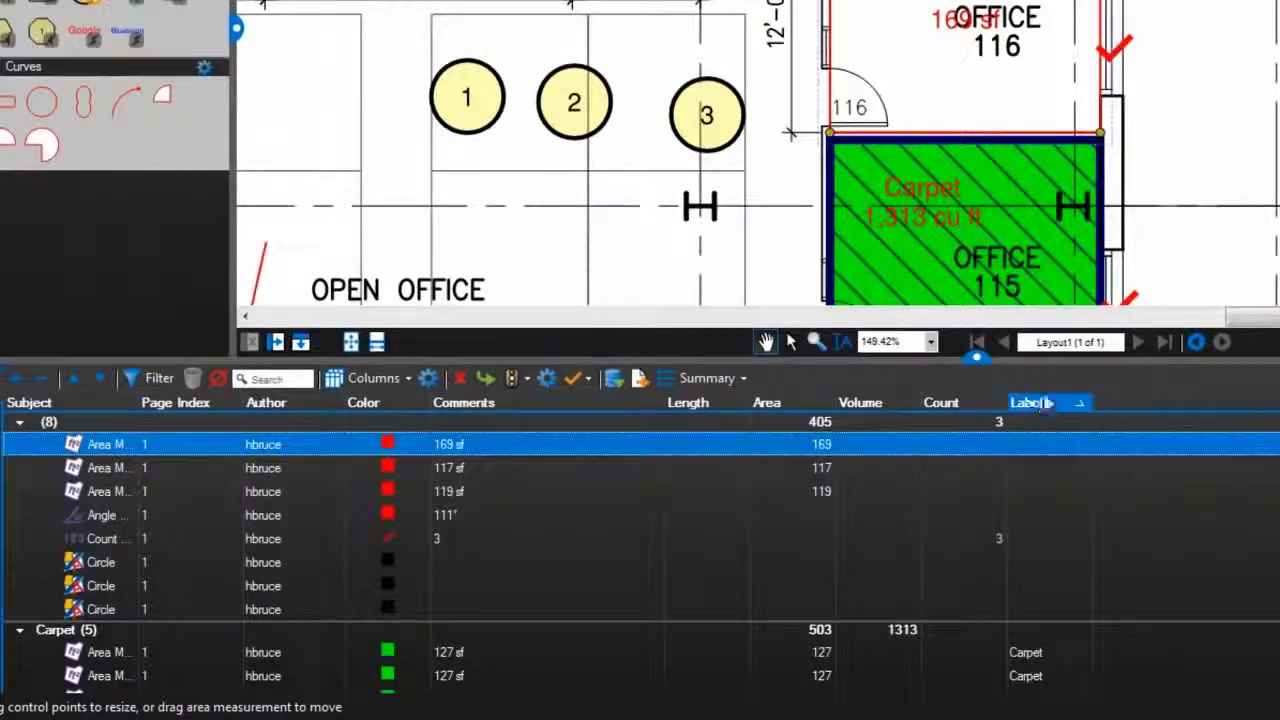
scroll(1110, 430, down, 5)
scroll(640, 550, down, 1)
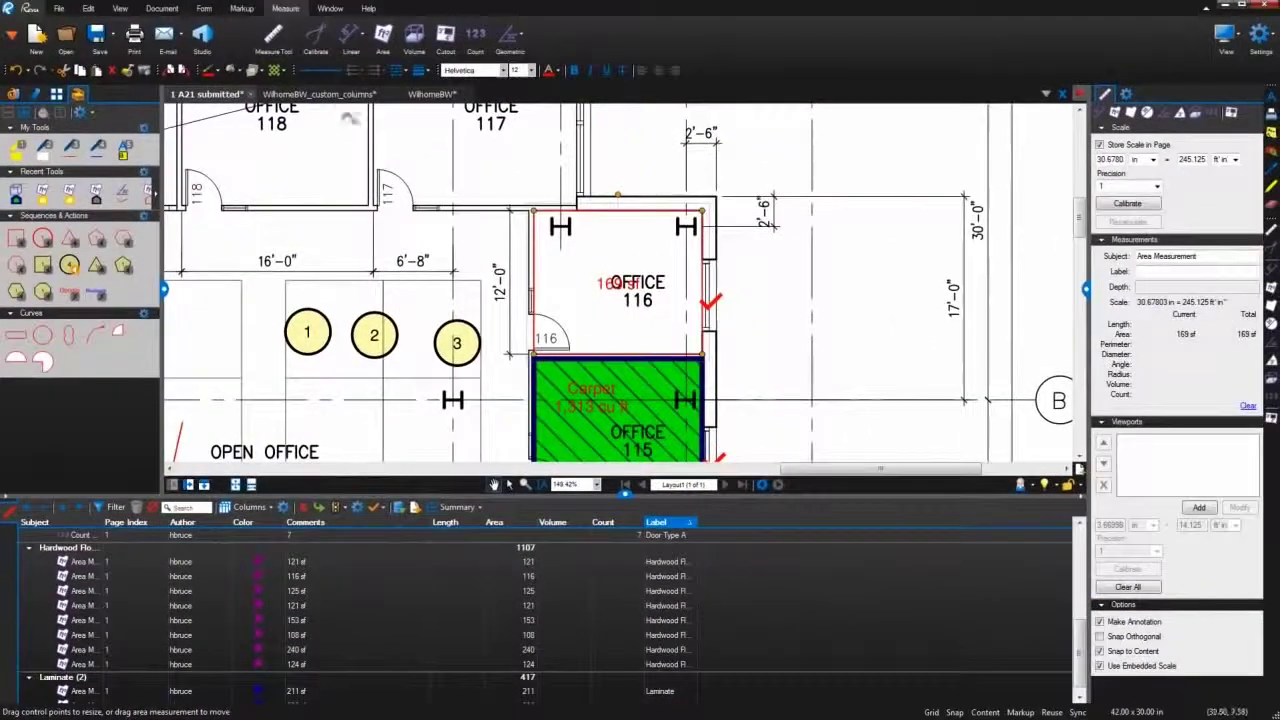
Switch to the WilhomeBW_custom_columns document and show the floor plan with its flooring measurements.
click(330, 94)
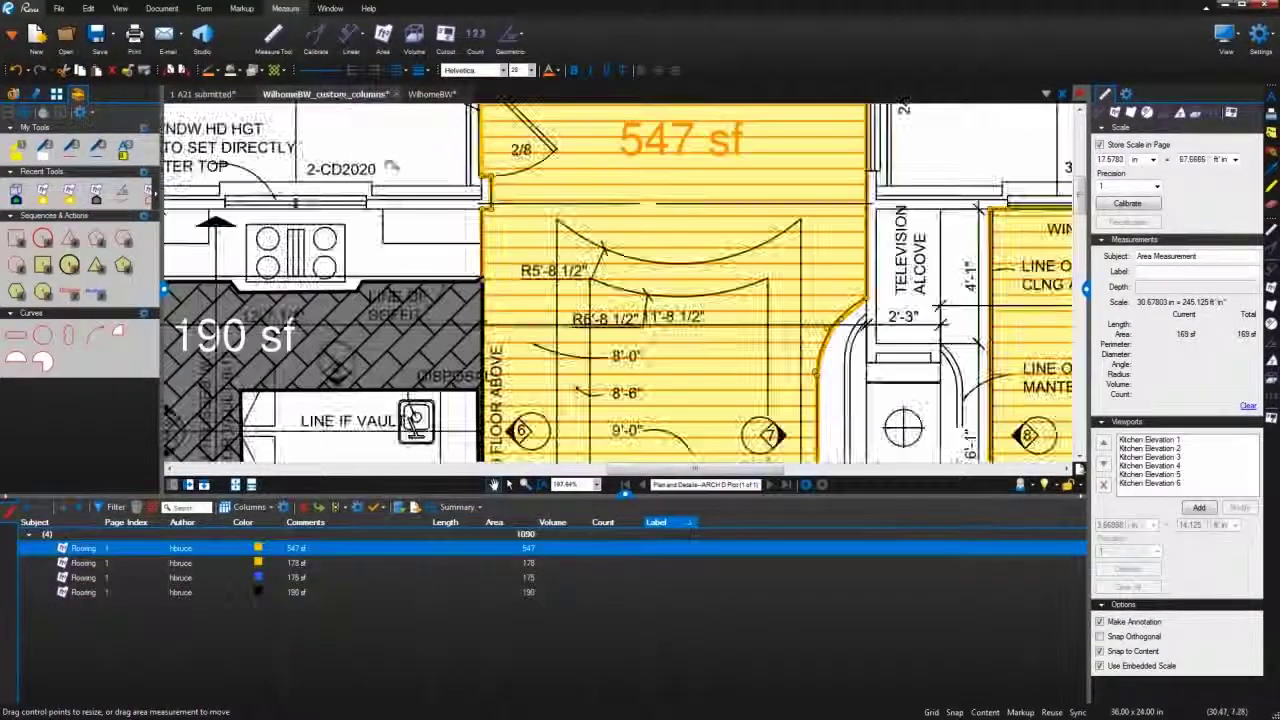
scroll(545, 316, down, 3)
scroll(545, 316, down, 3)
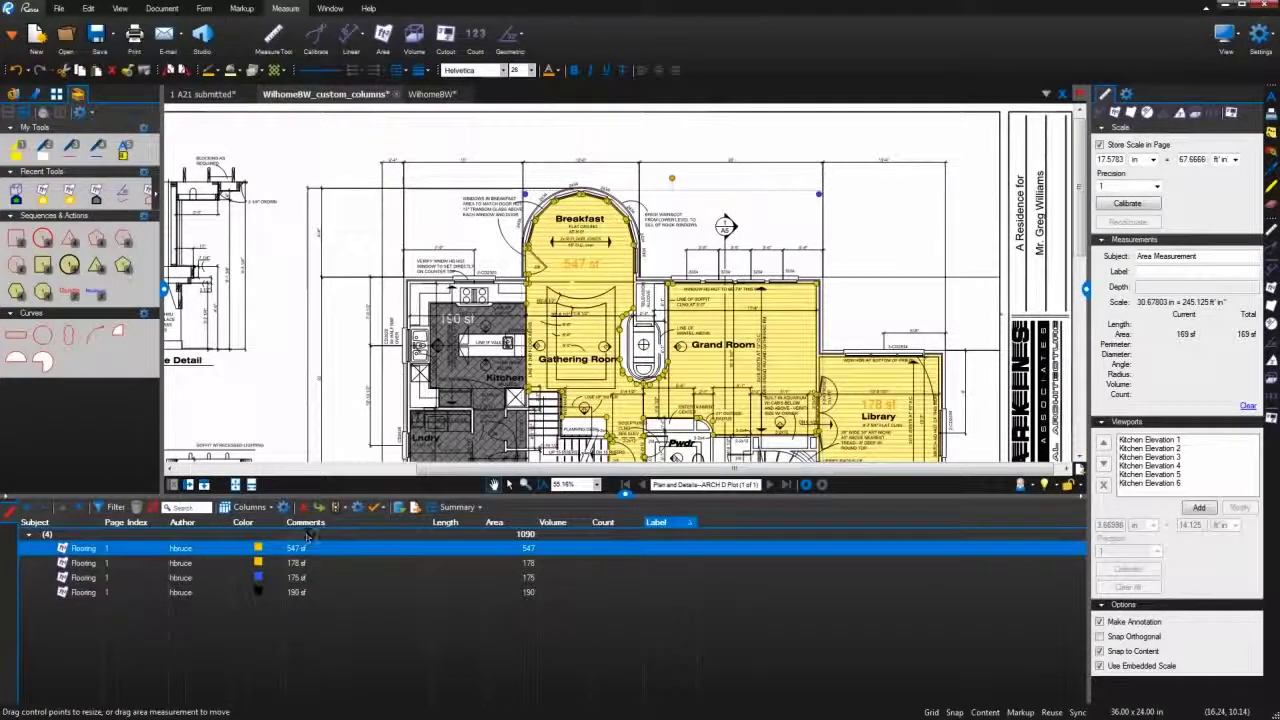
Show the Material and Flooring Subtotal columns in the markups list and group the entries by material.
click(258, 507)
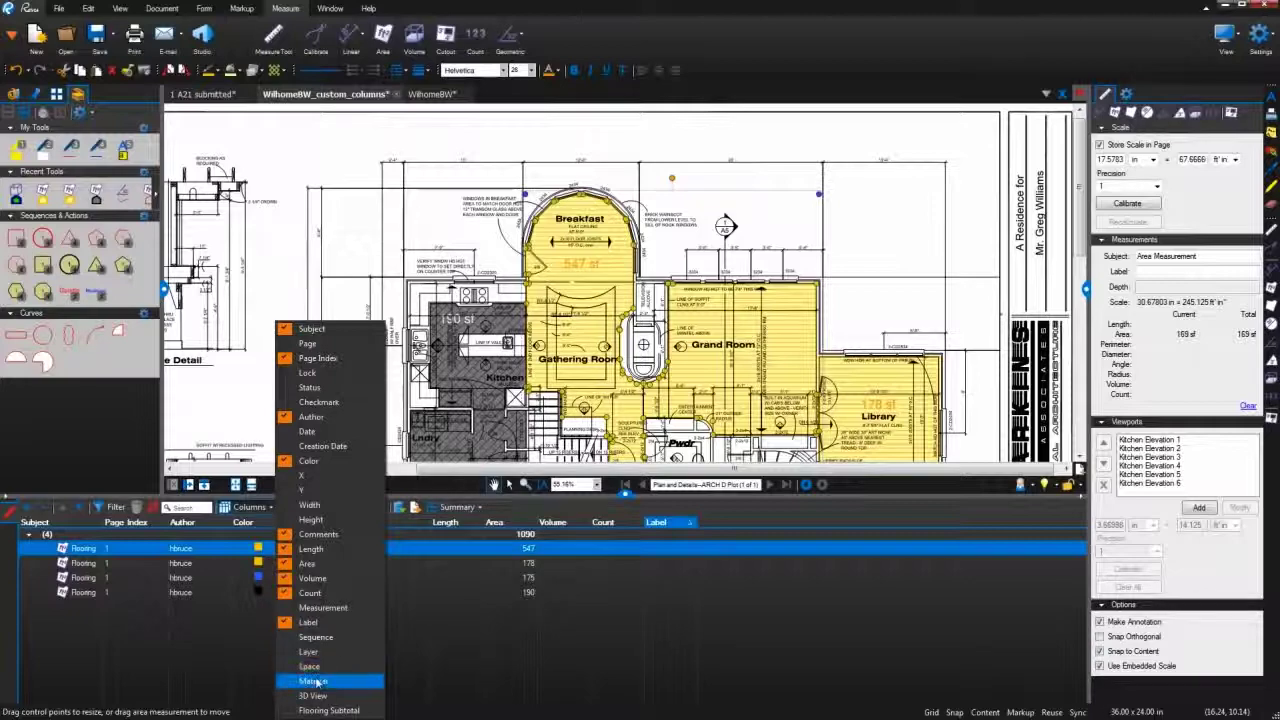
click(313, 681)
click(249, 507)
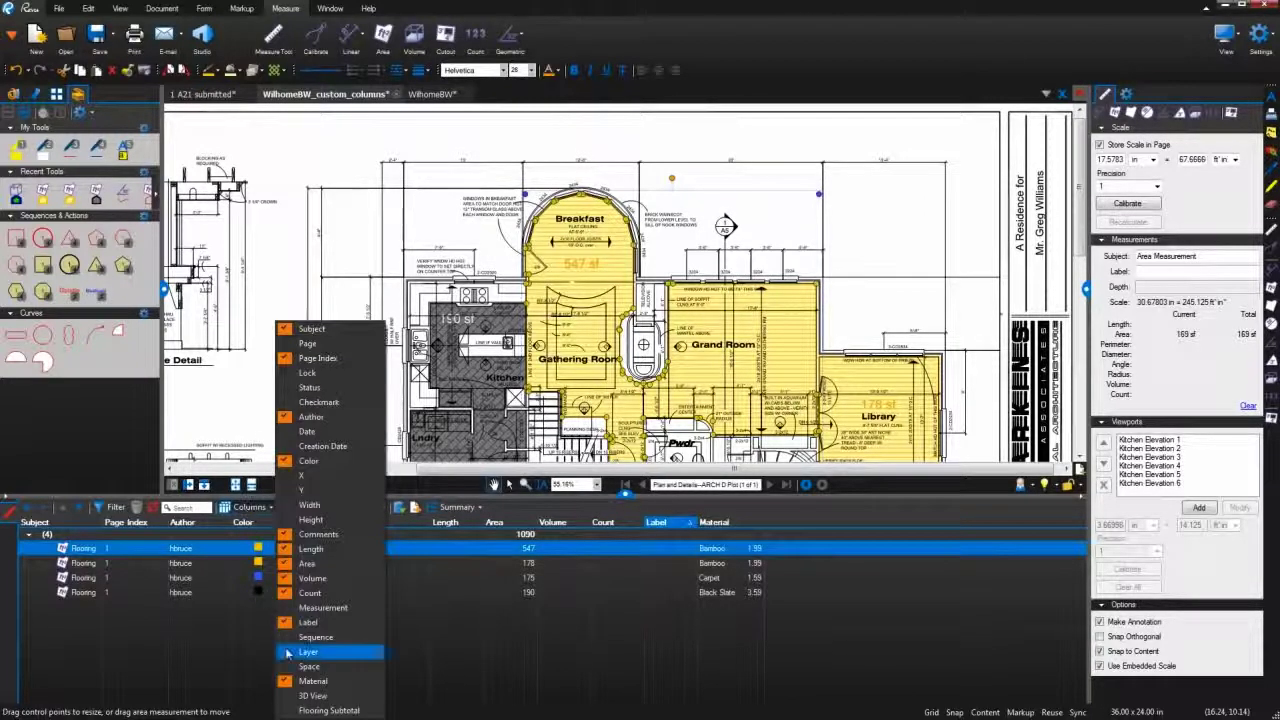
click(330, 654)
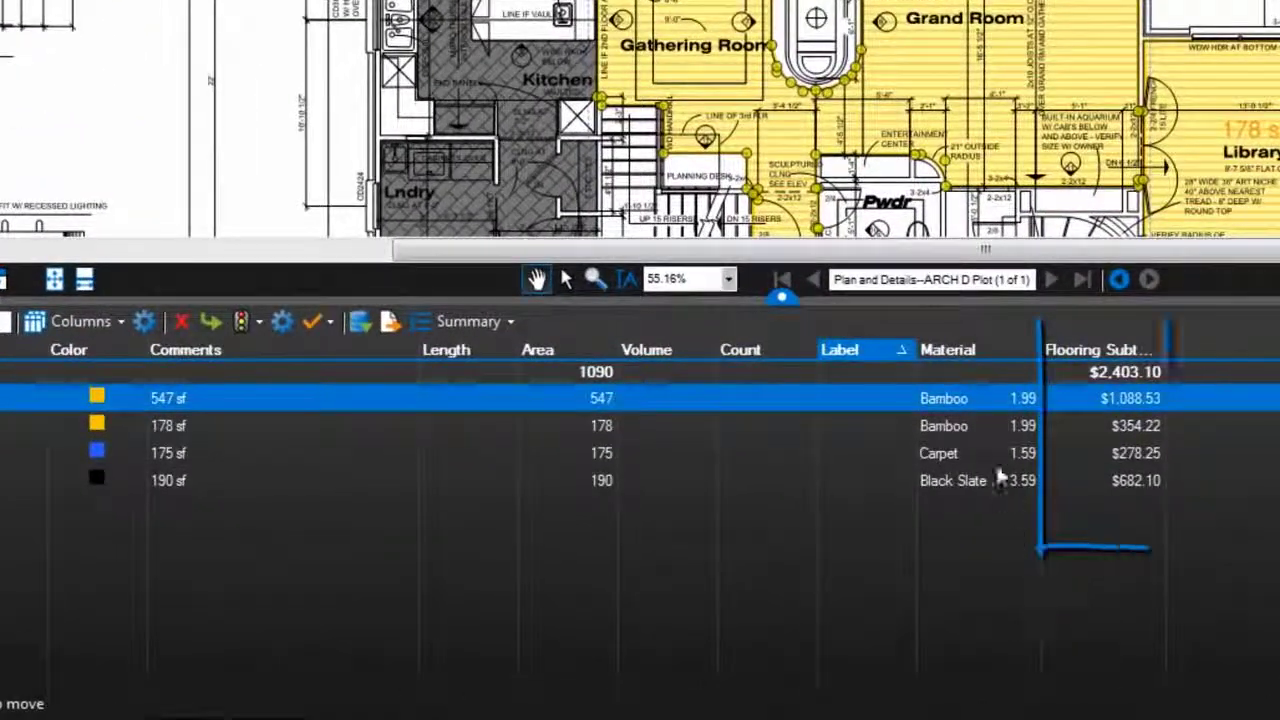
click(980, 362)
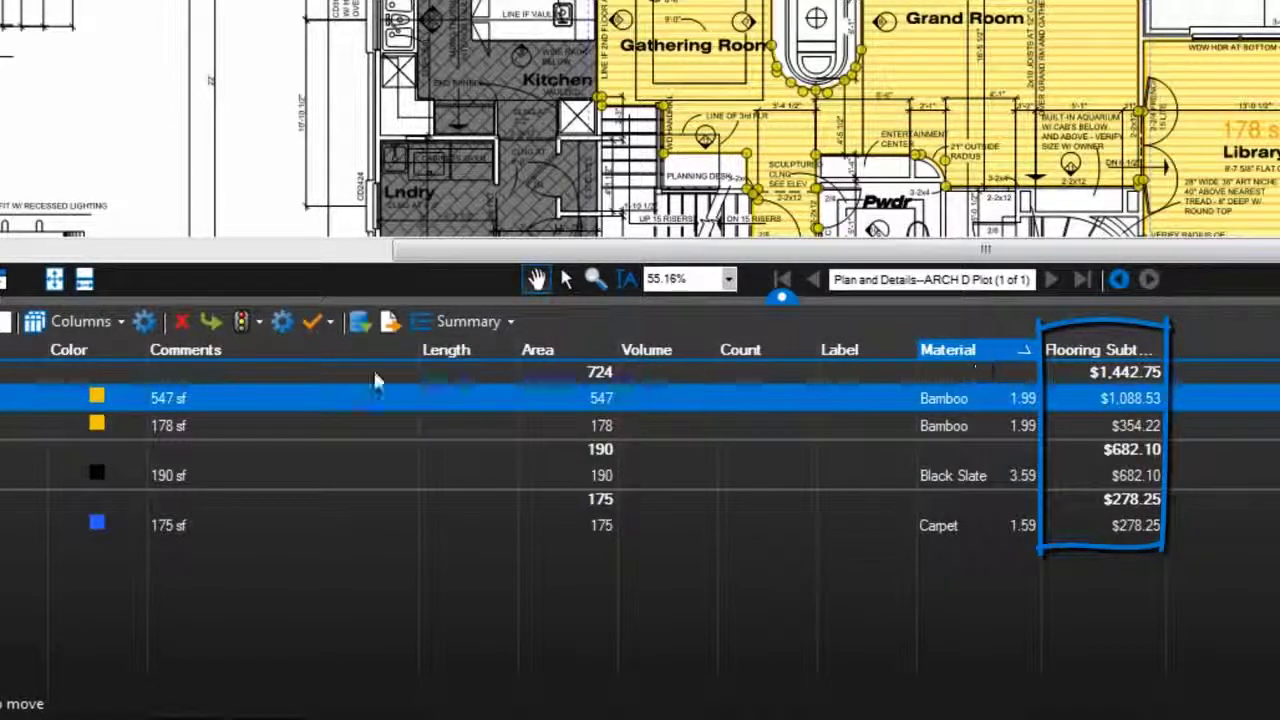
Examine the custom Material column's choice items and the Black Slate item's subject and numeric value.
click(145, 321)
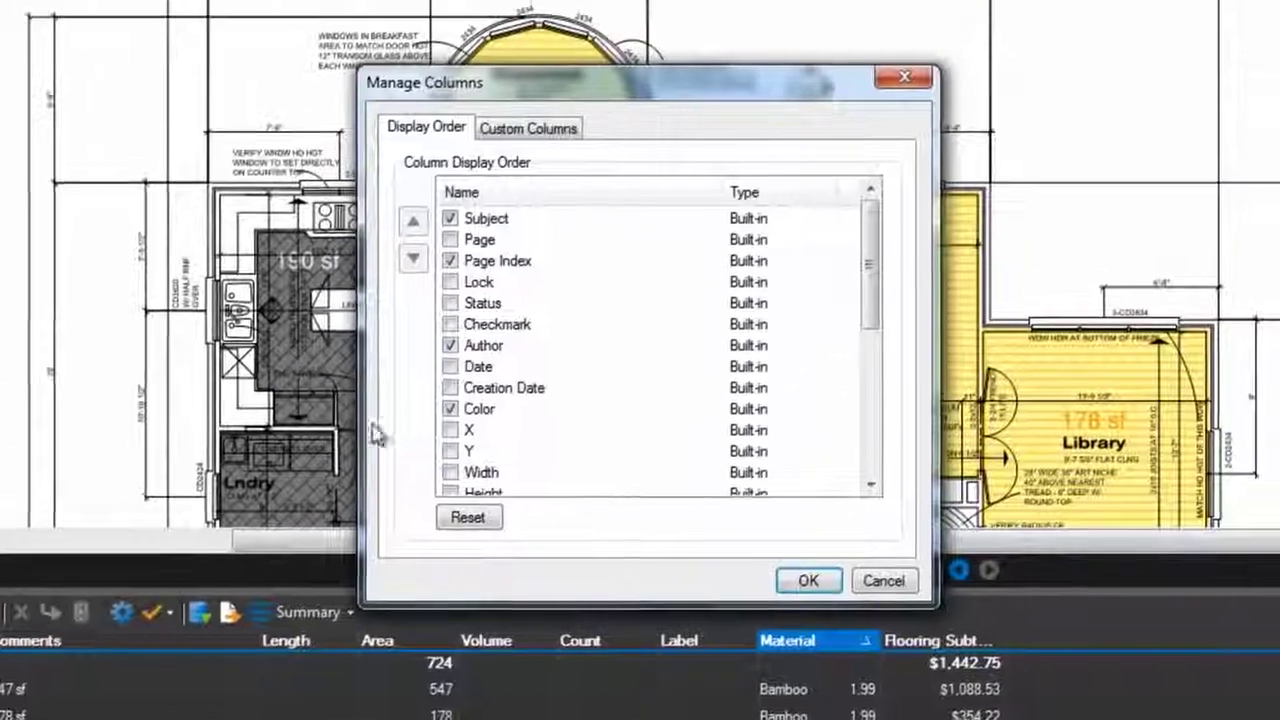
click(498, 133)
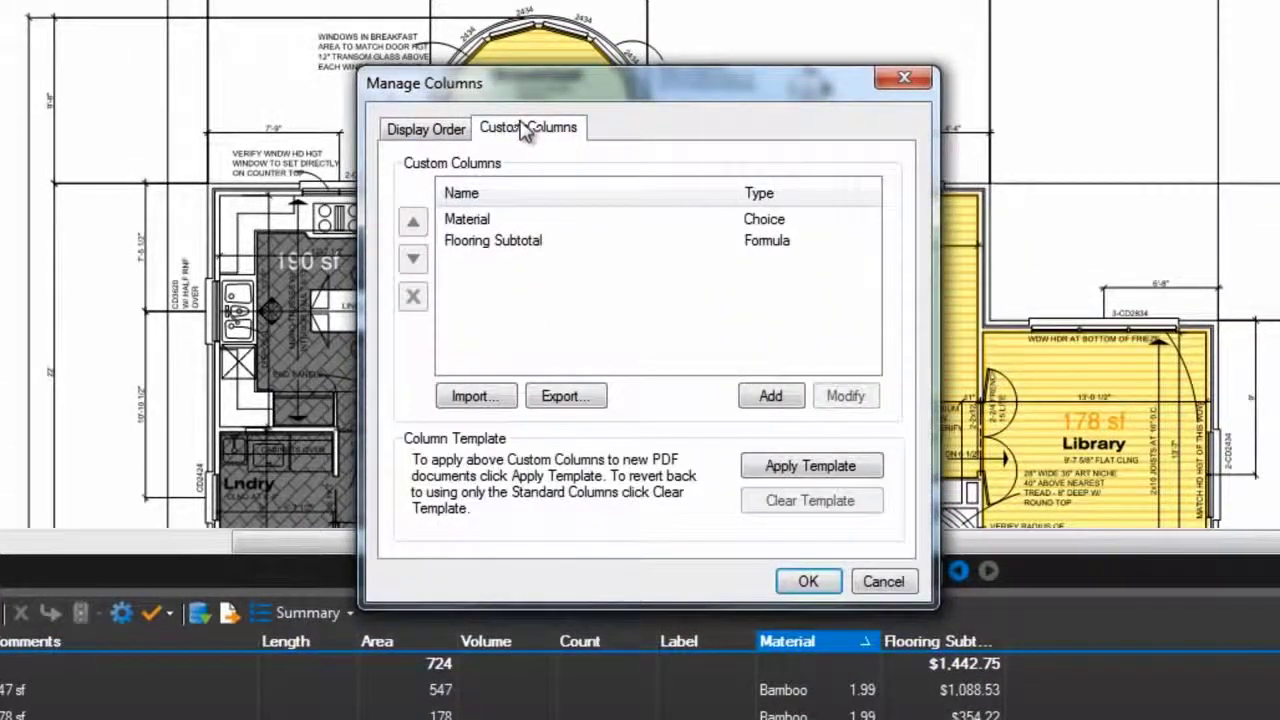
click(488, 222)
click(848, 398)
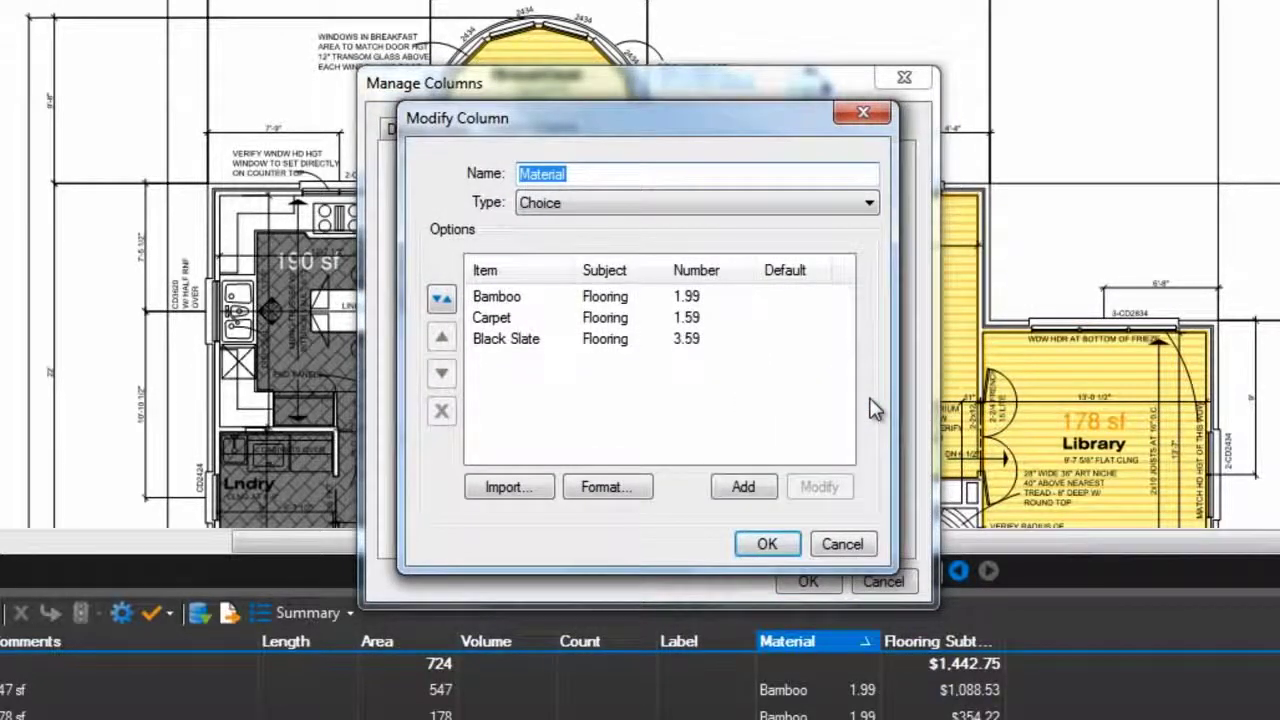
click(519, 340)
click(814, 487)
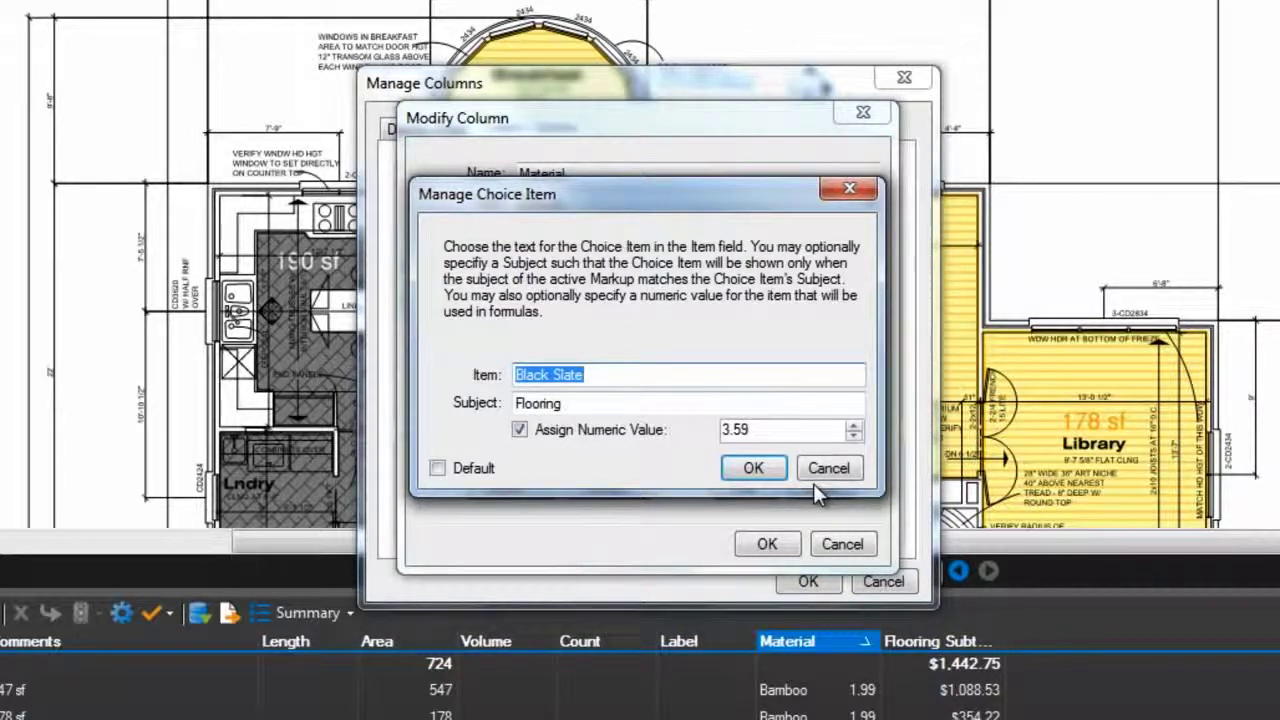
click(815, 474)
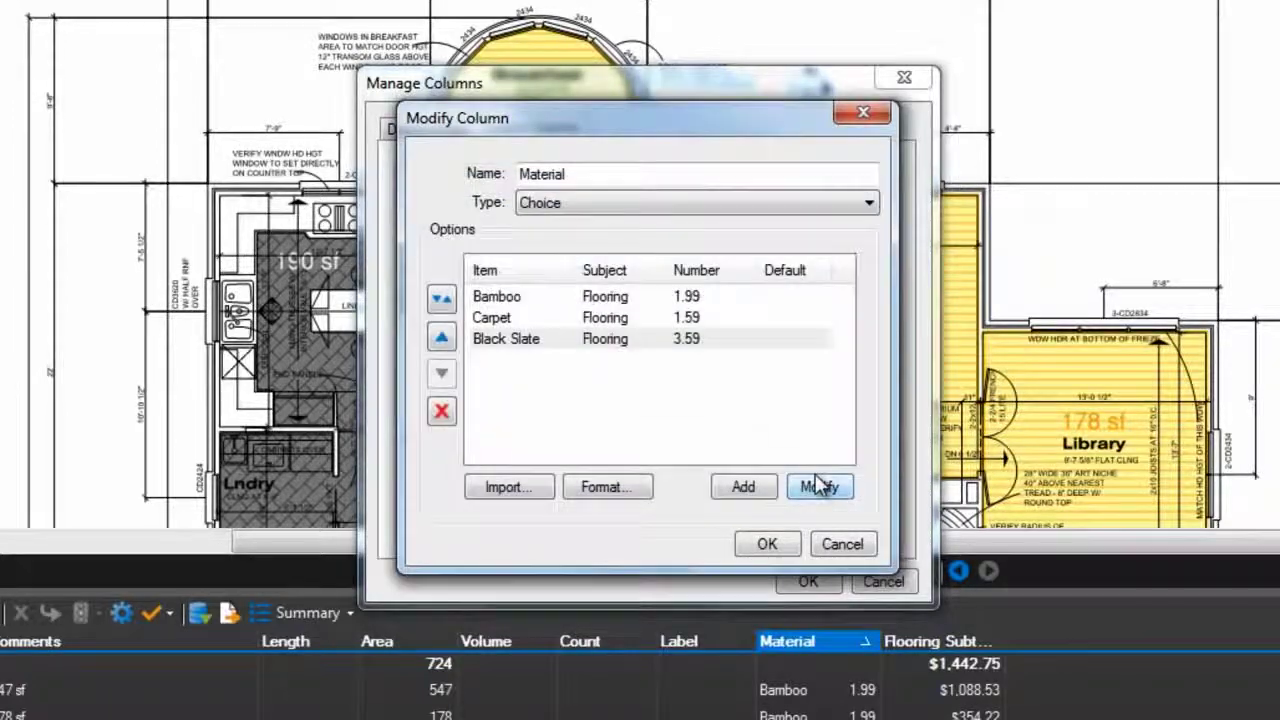
click(829, 552)
Examine the Flooring Subtotal column's formula, format and currency settings and close the column management.
click(558, 245)
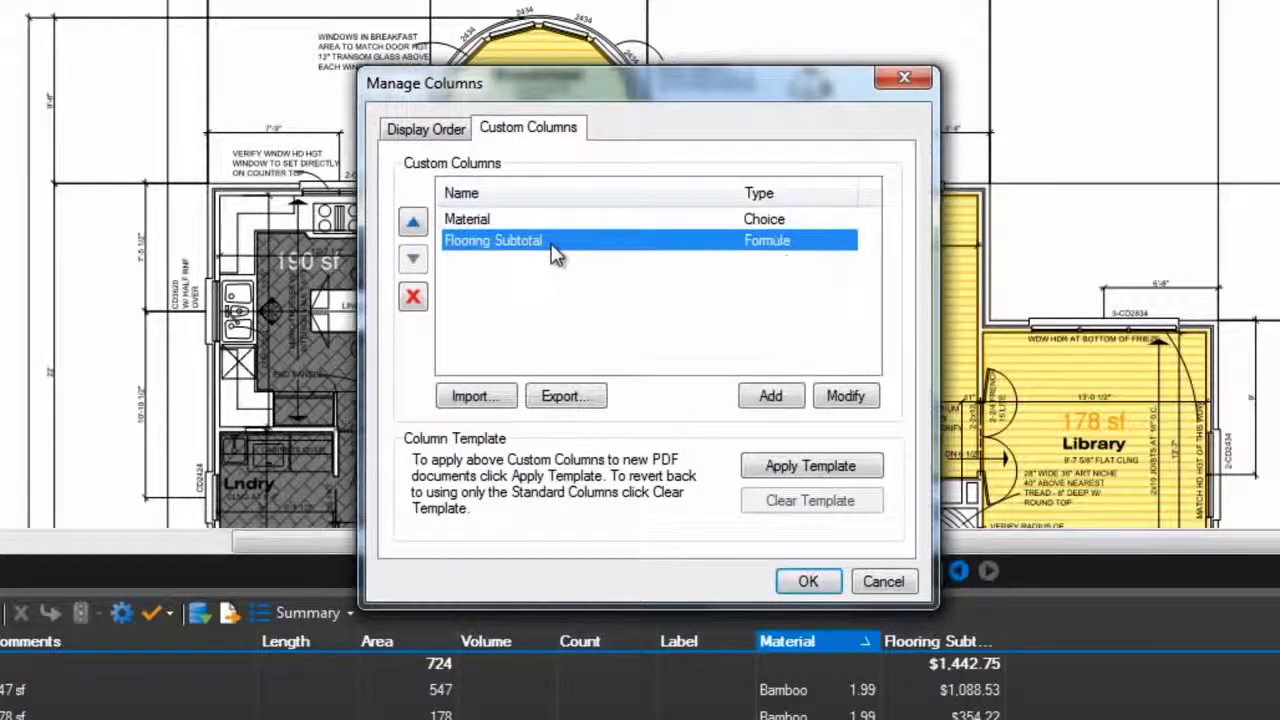
click(829, 395)
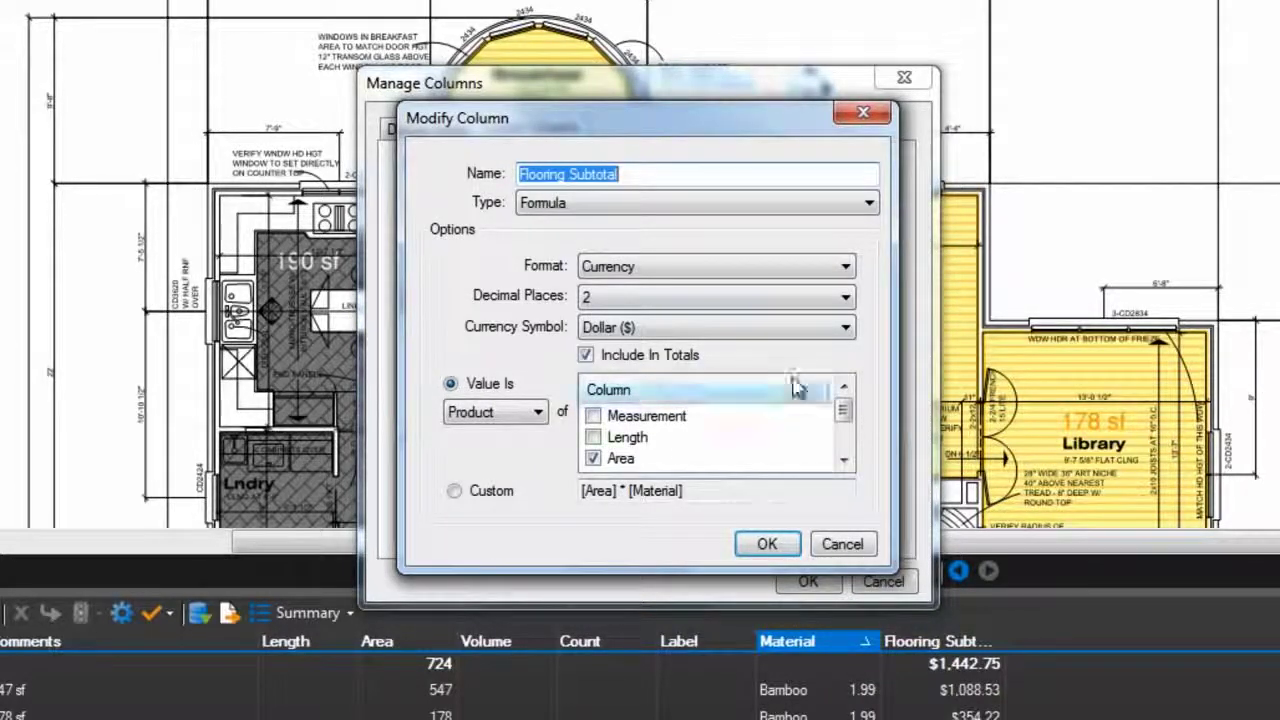
click(817, 270)
click(817, 270)
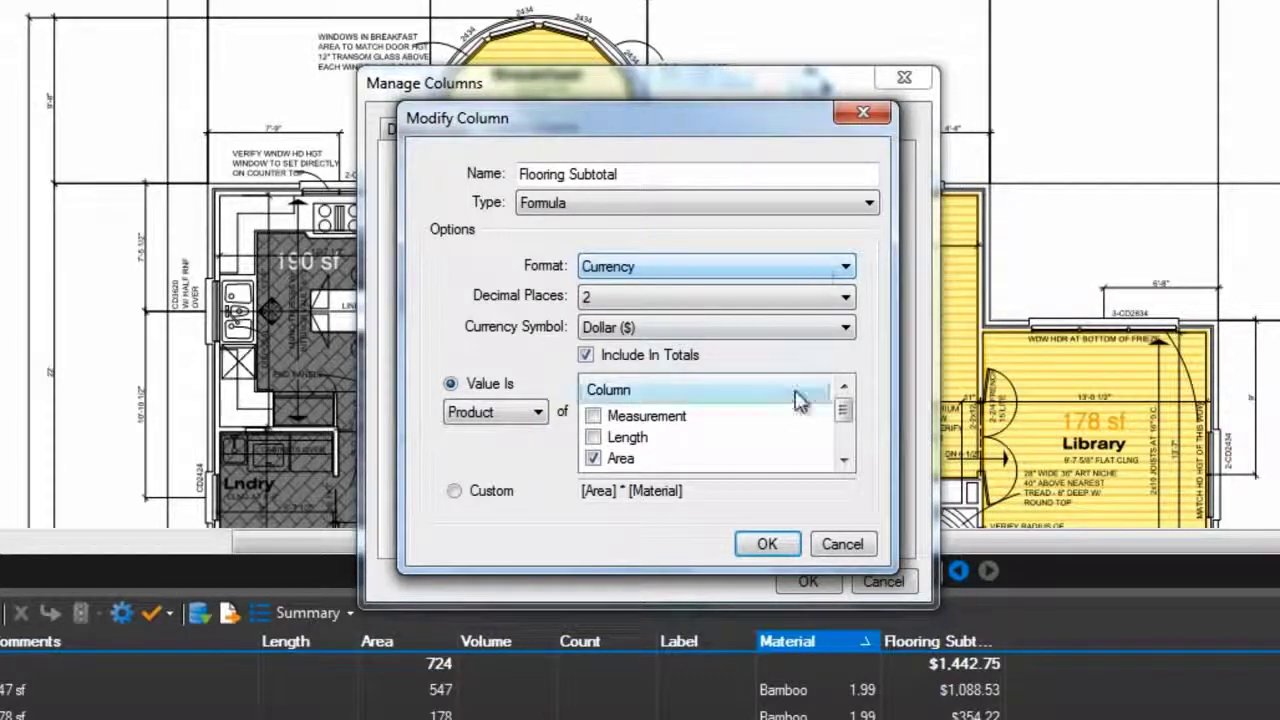
click(782, 543)
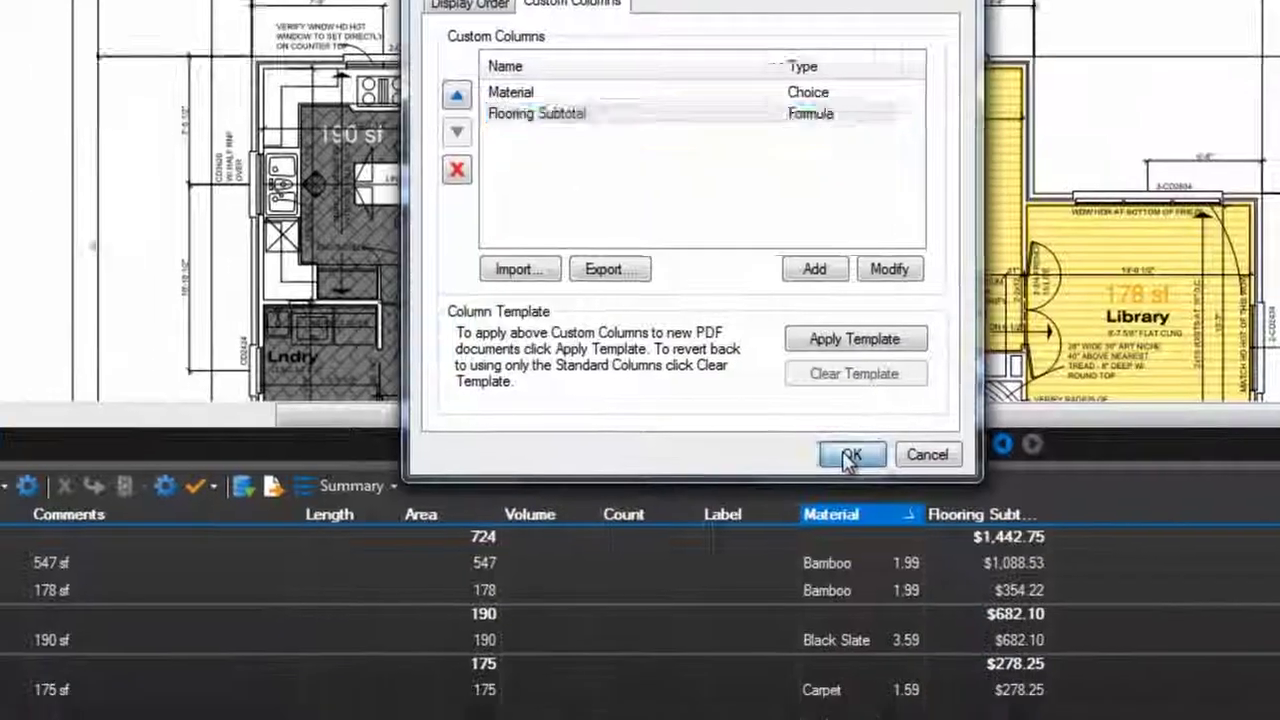
click(806, 583)
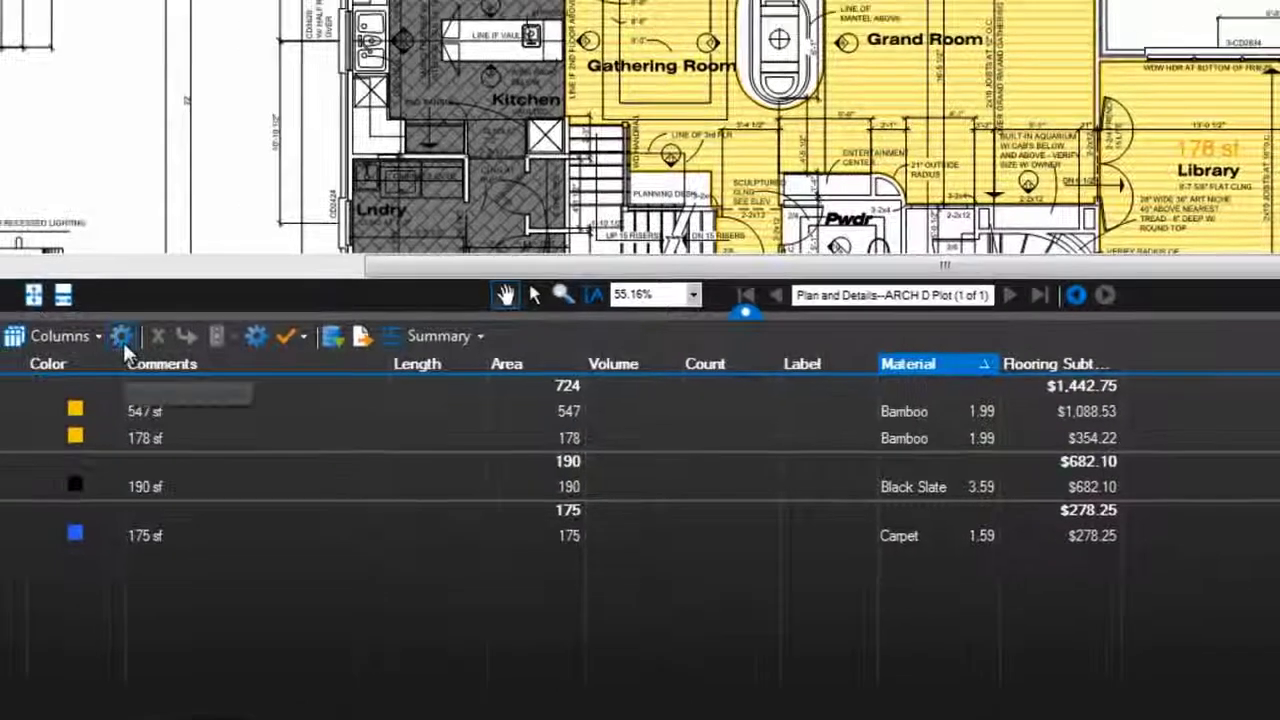
Review which subject the Material column's choice items are tied to, leaving the column unchanged.
click(84, 321)
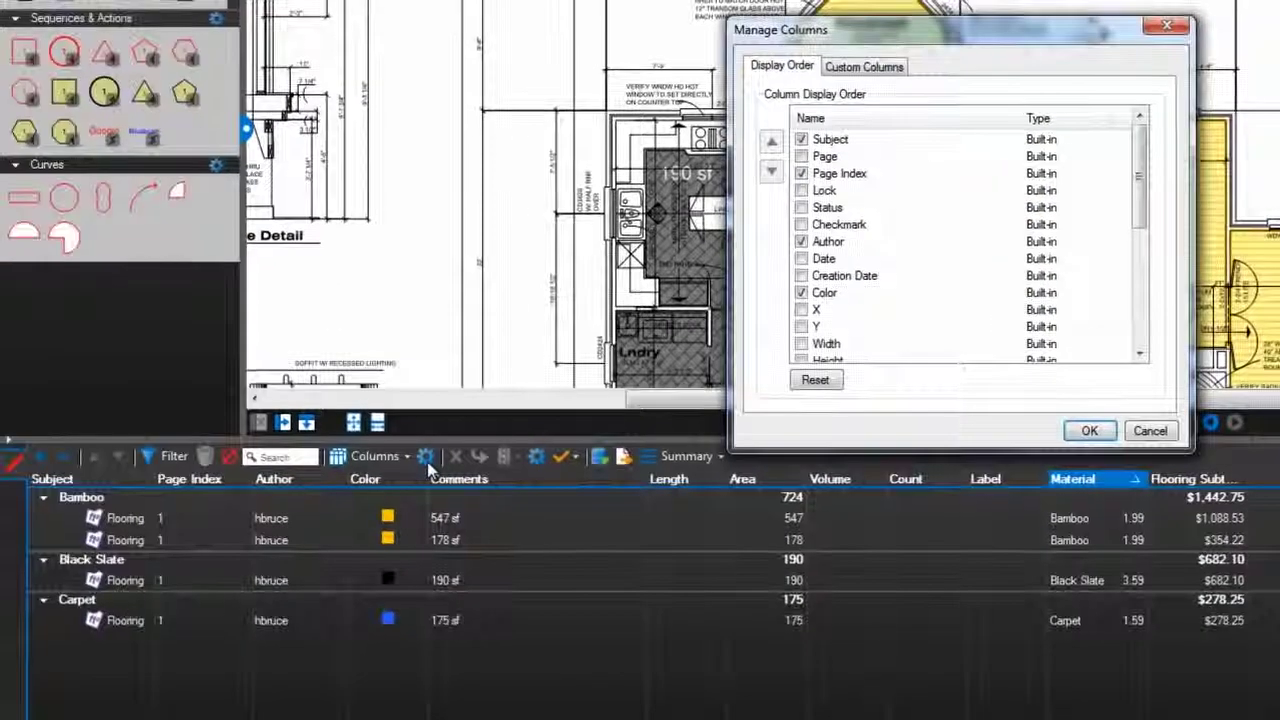
click(858, 70)
click(860, 141)
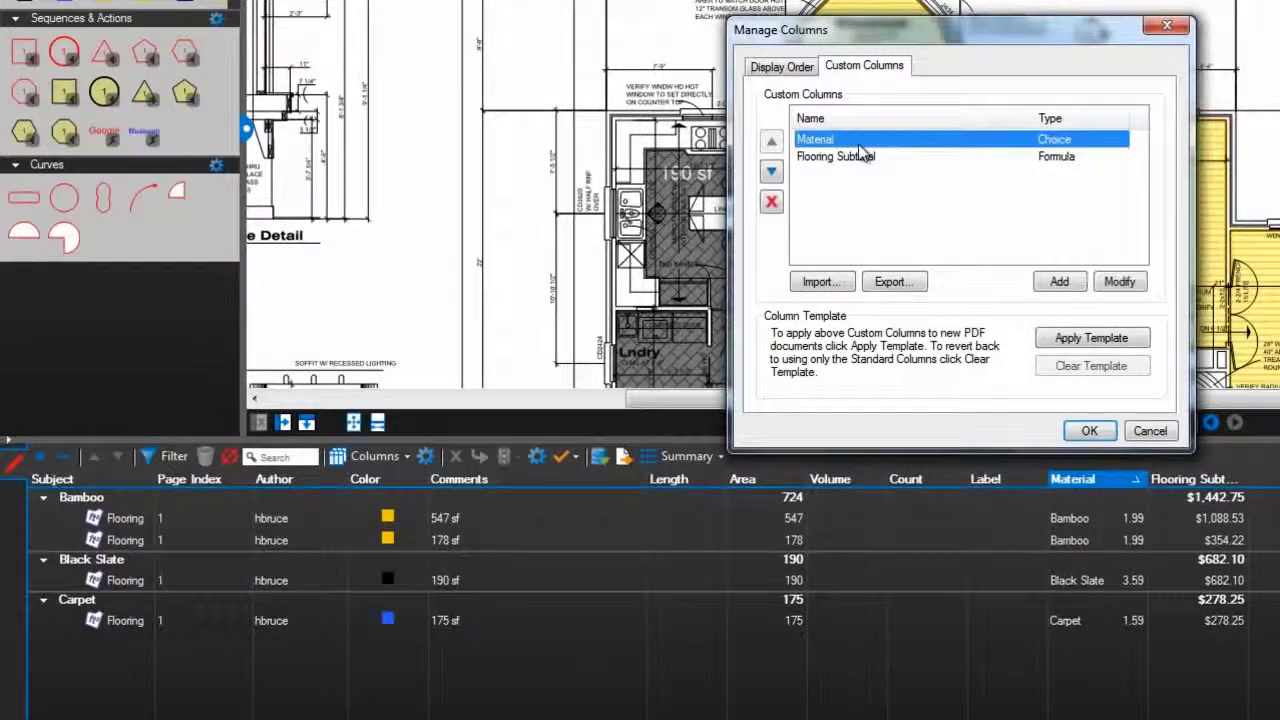
click(1117, 281)
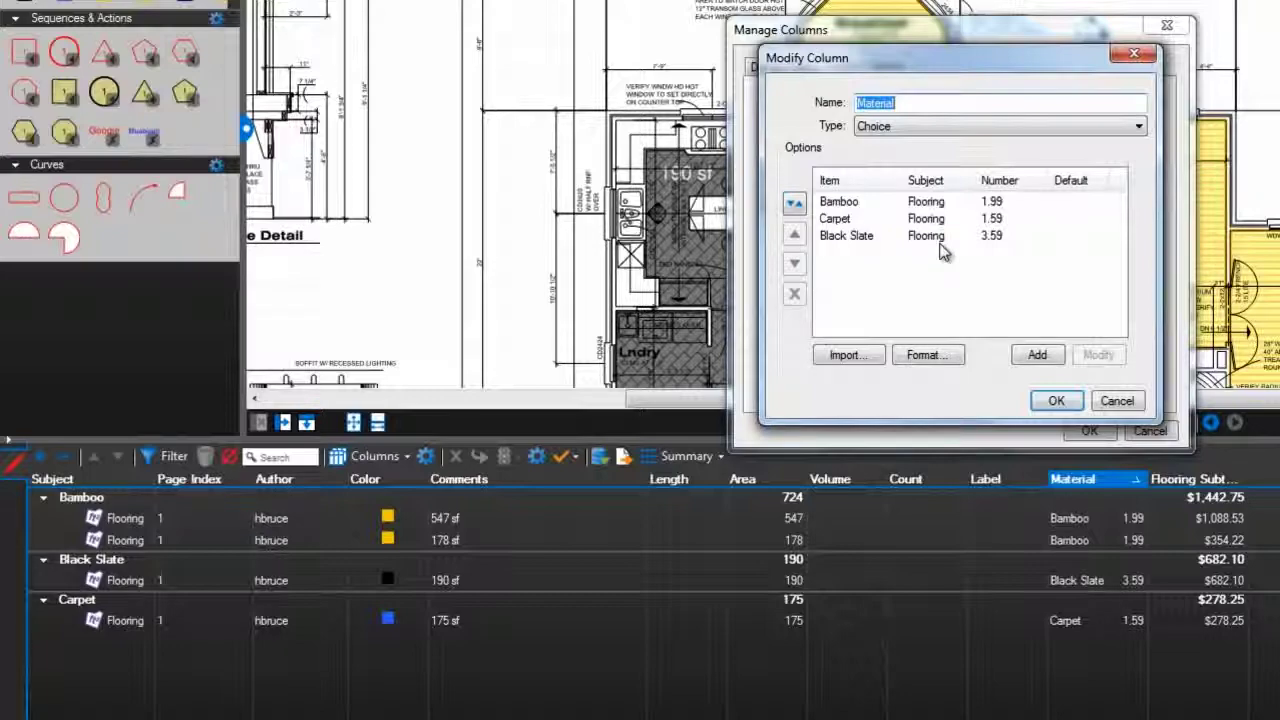
click(1117, 402)
click(1158, 436)
Change the subject of the Pwdr room's red area measurement to Flooring and assign it the Black Slate material.
scroll(730, 270, up, 5)
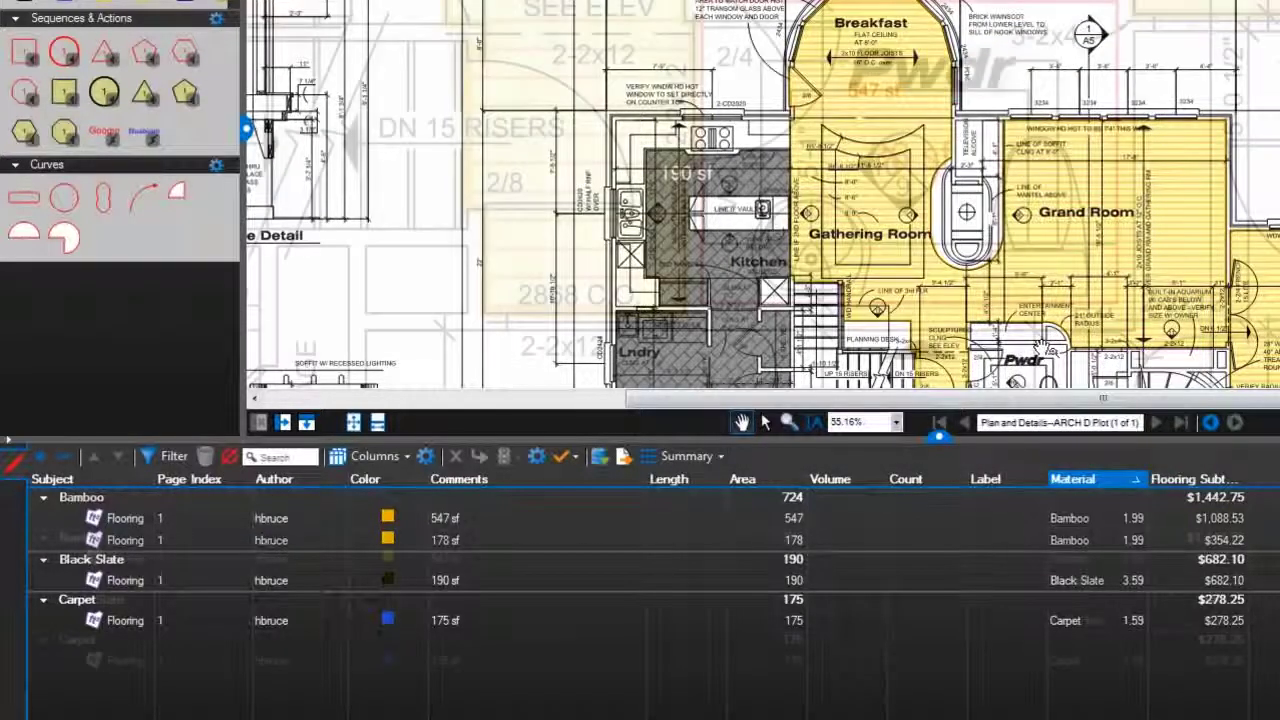
click(1070, 520)
click(1100, 520)
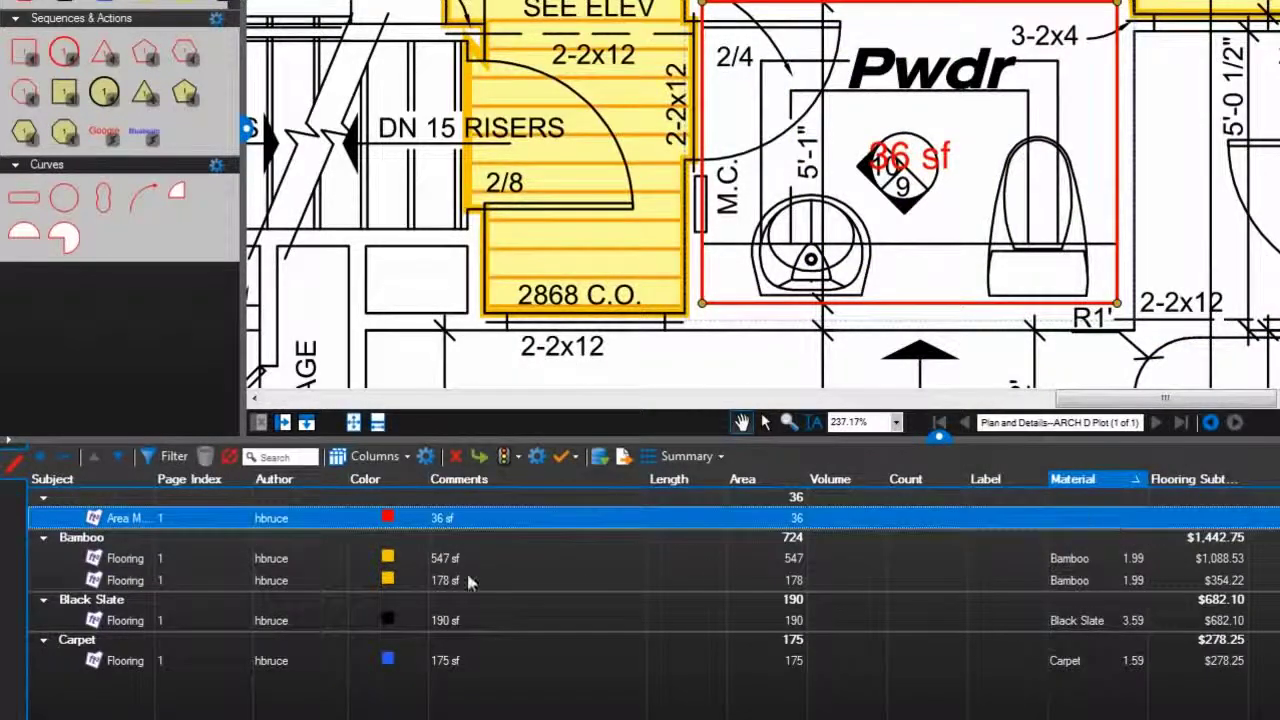
click(130, 522)
text(Flooring)
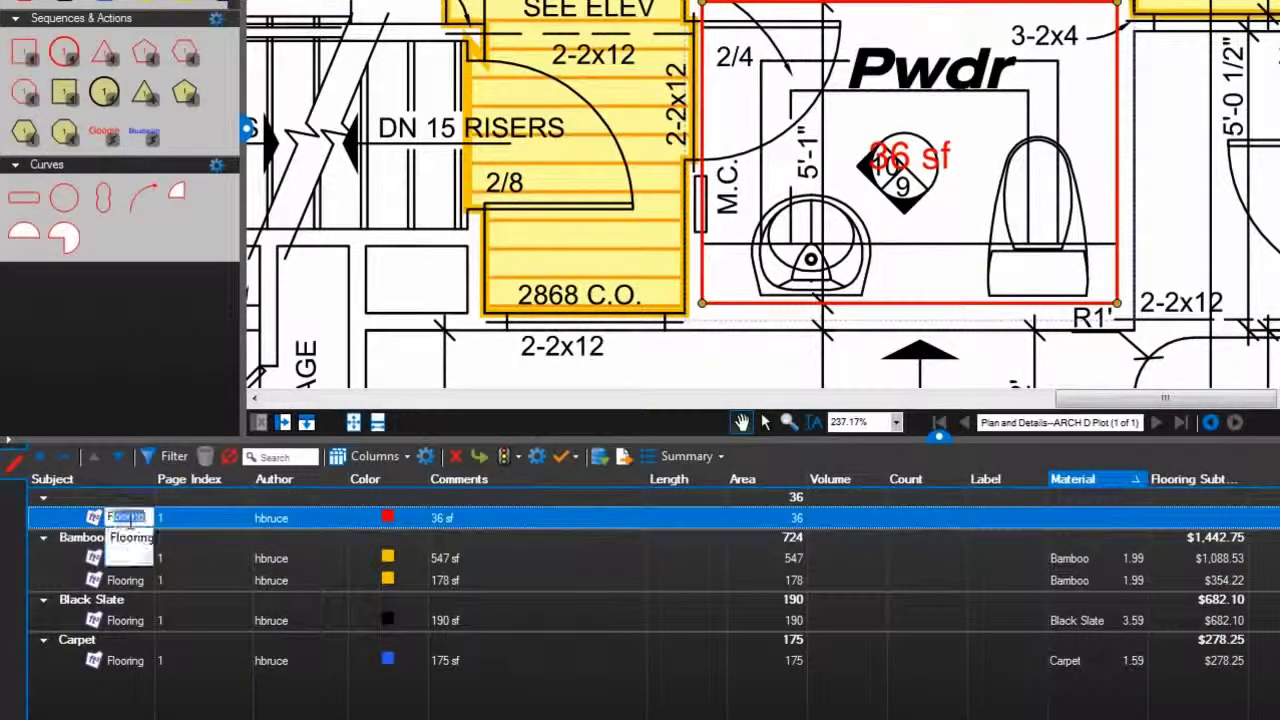
key(Return)
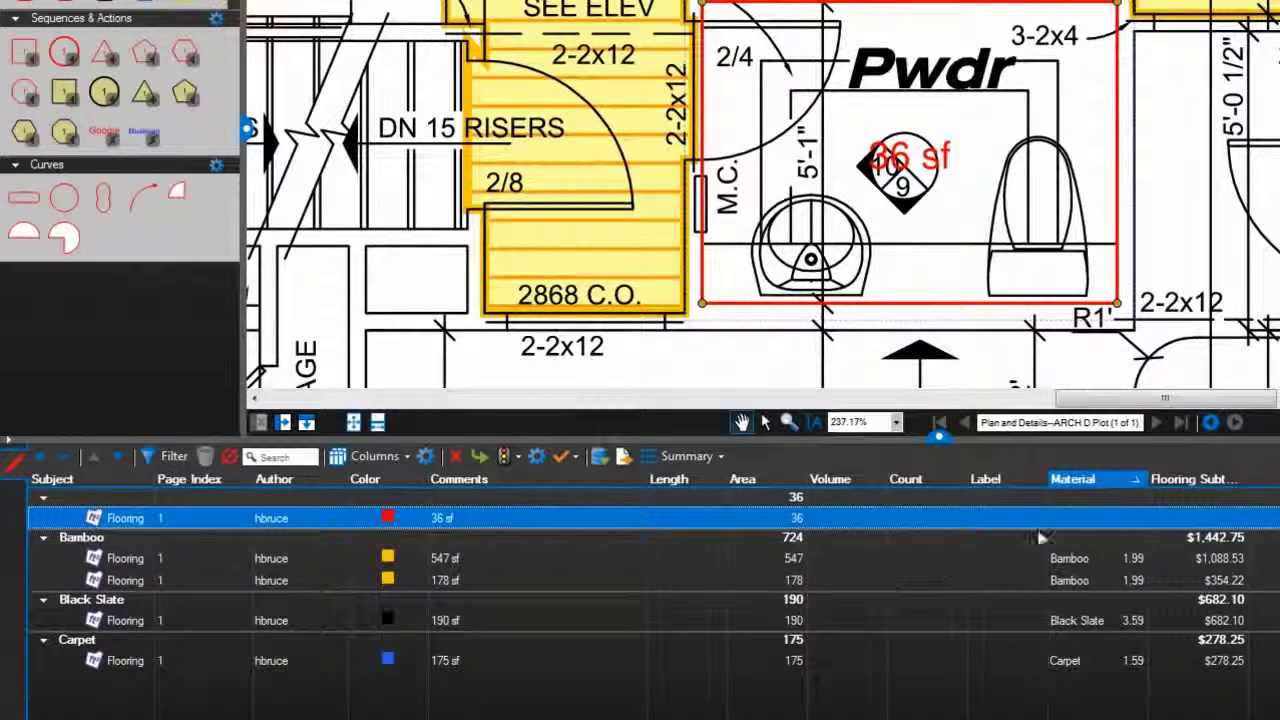
click(1090, 520)
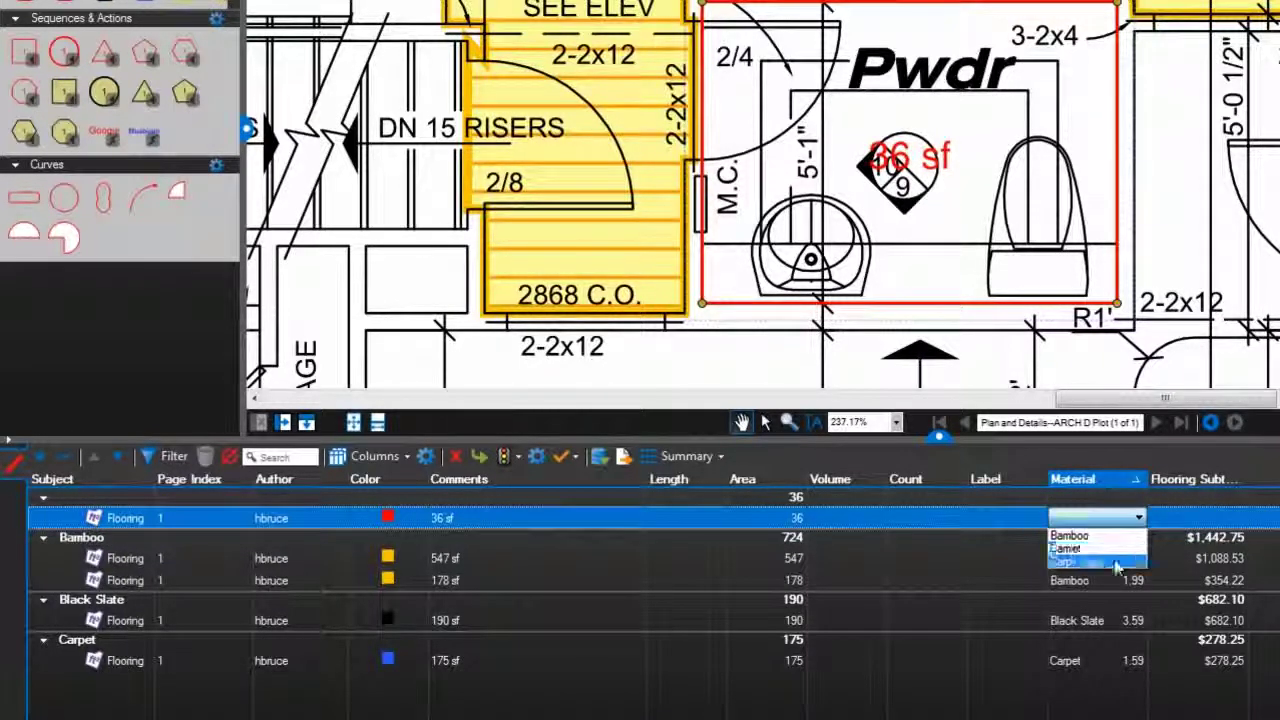
click(1105, 561)
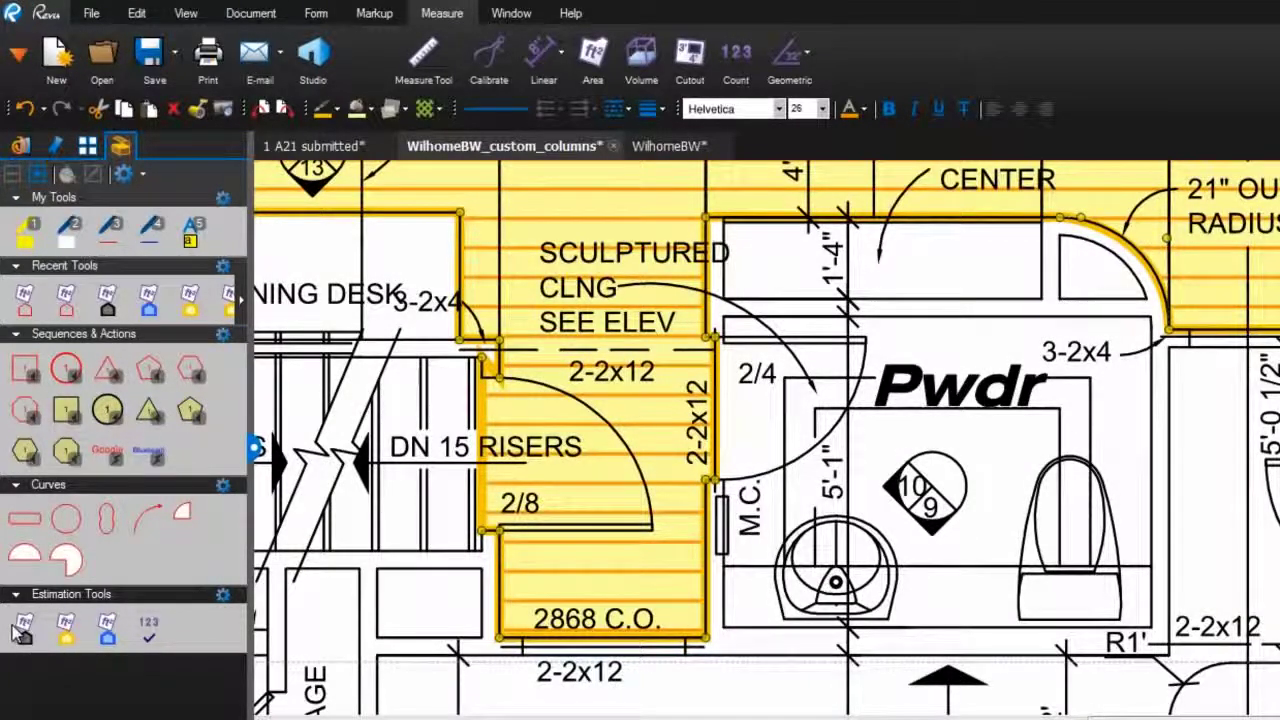
Measure the Pwdr room's floor as a rectangle with the black area tool from the Estimation Tools set.
click(22, 630)
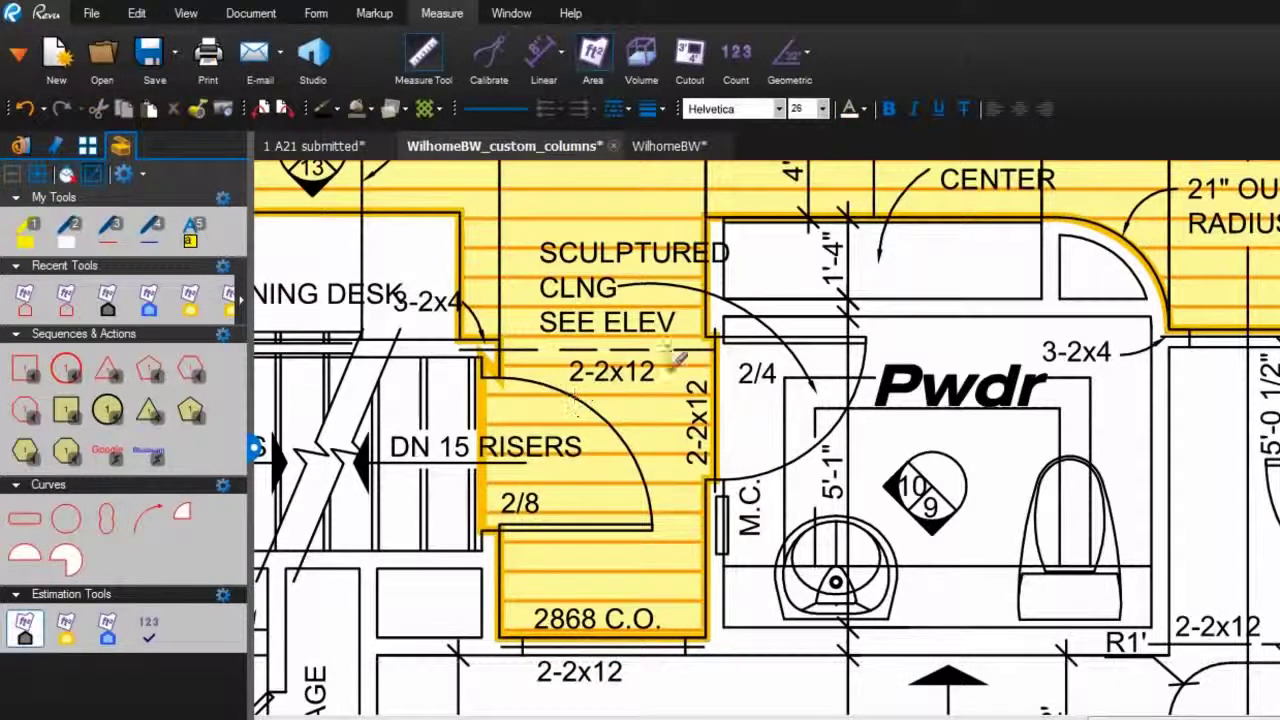
mouse_move(723, 320)
mouse_down()
mouse_move(950, 560)
mouse_move(1100, 650)
mouse_move(1160, 650)
mouse_move(1152, 630)
mouse_up()
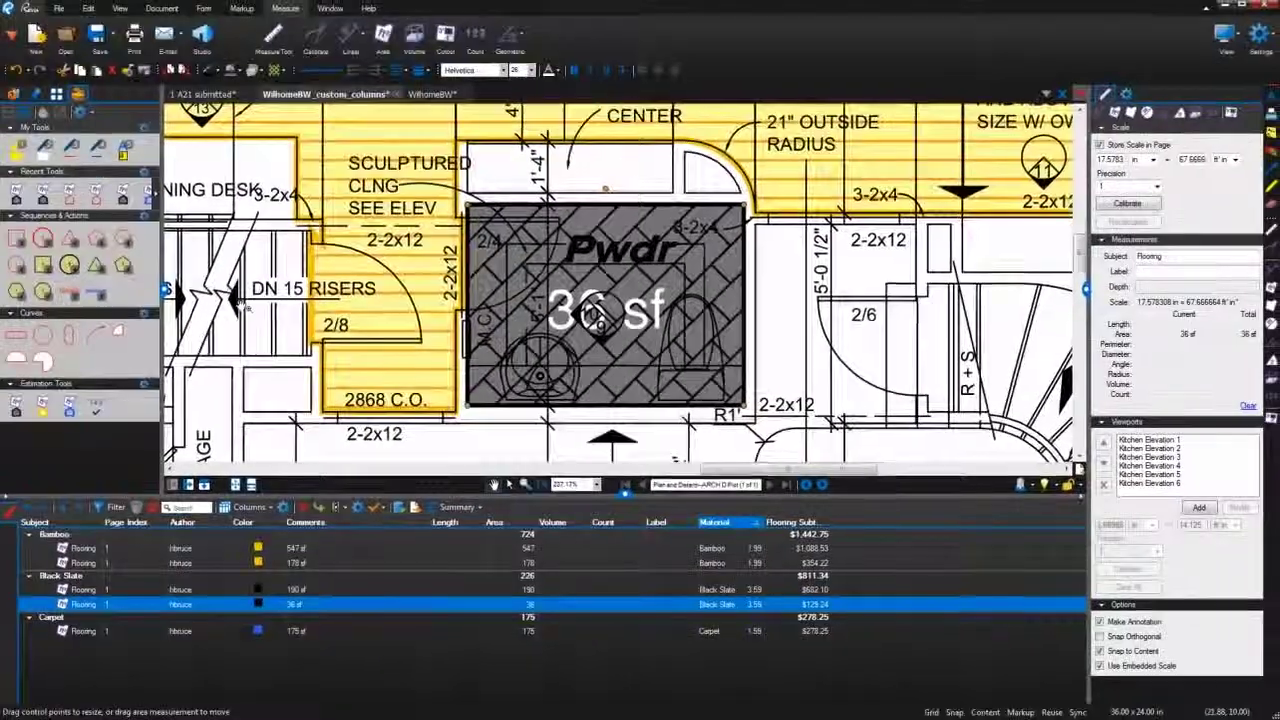
scroll(574, 252, down, 4)
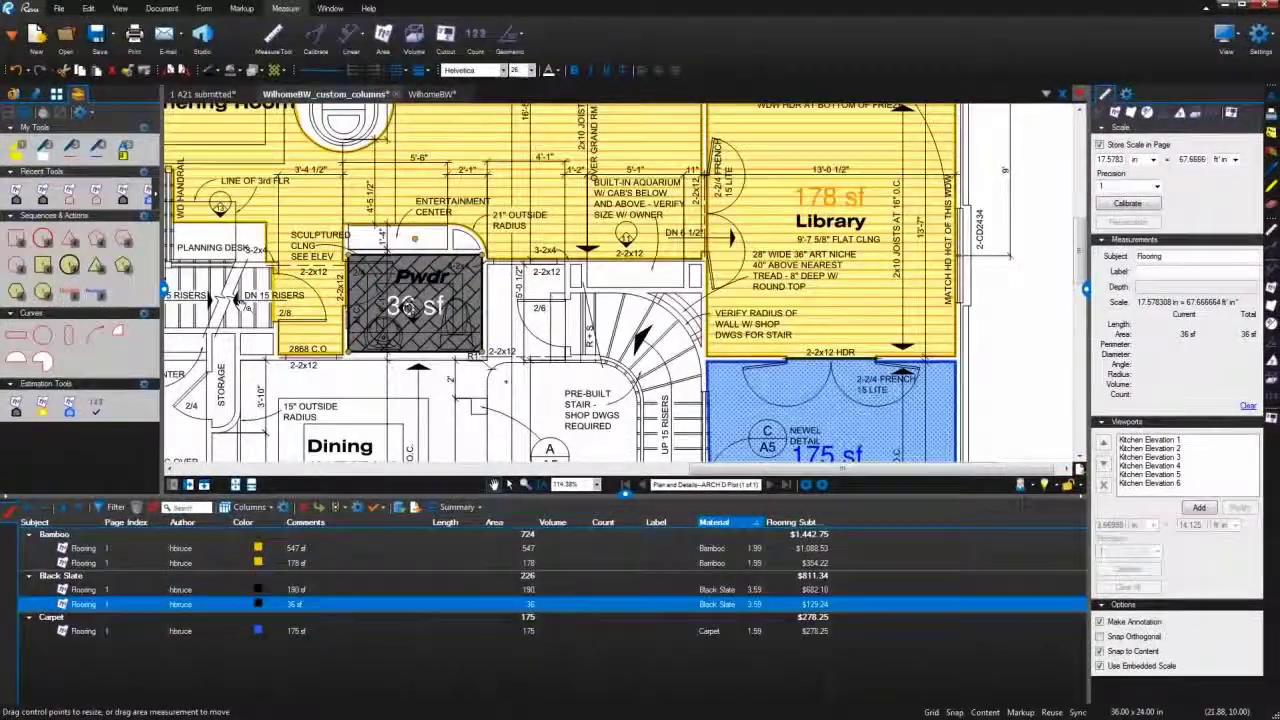
drag(497, 316, 632, 171)
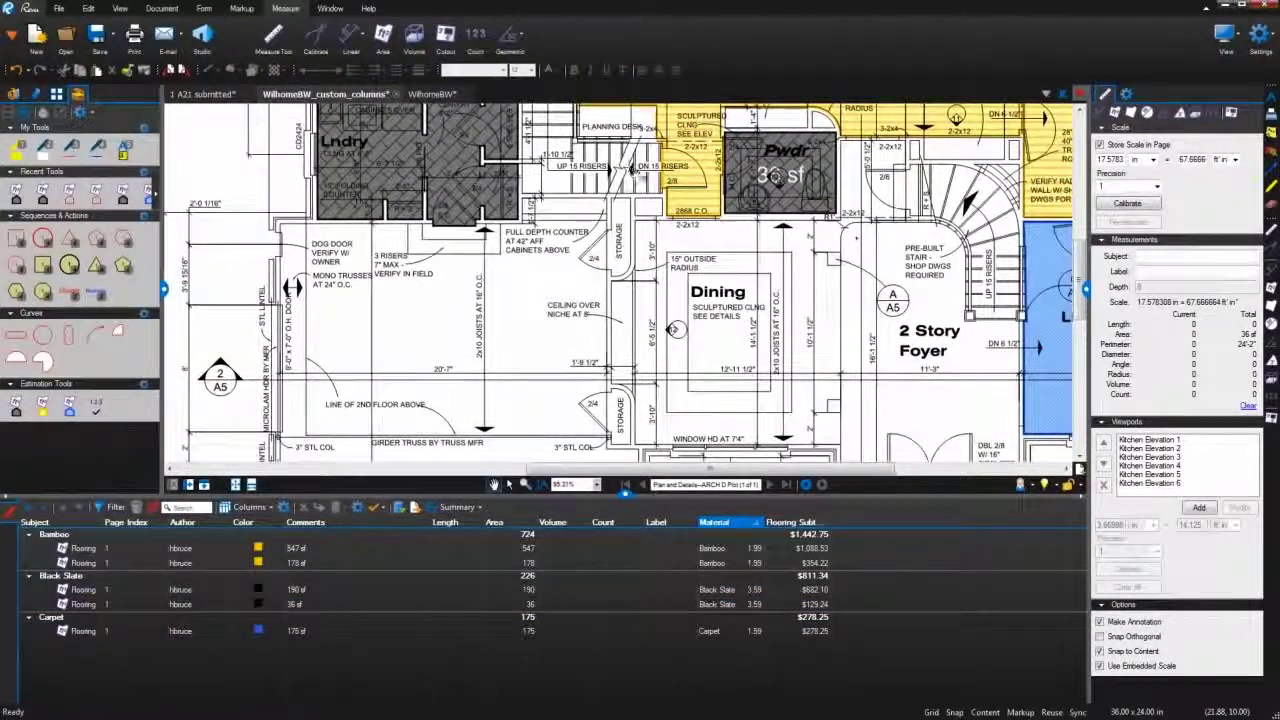
Calibrate the office floor plan's scale by setting the distance between the two picked points to 245' 1.5".
drag(866, 412, 601, 110)
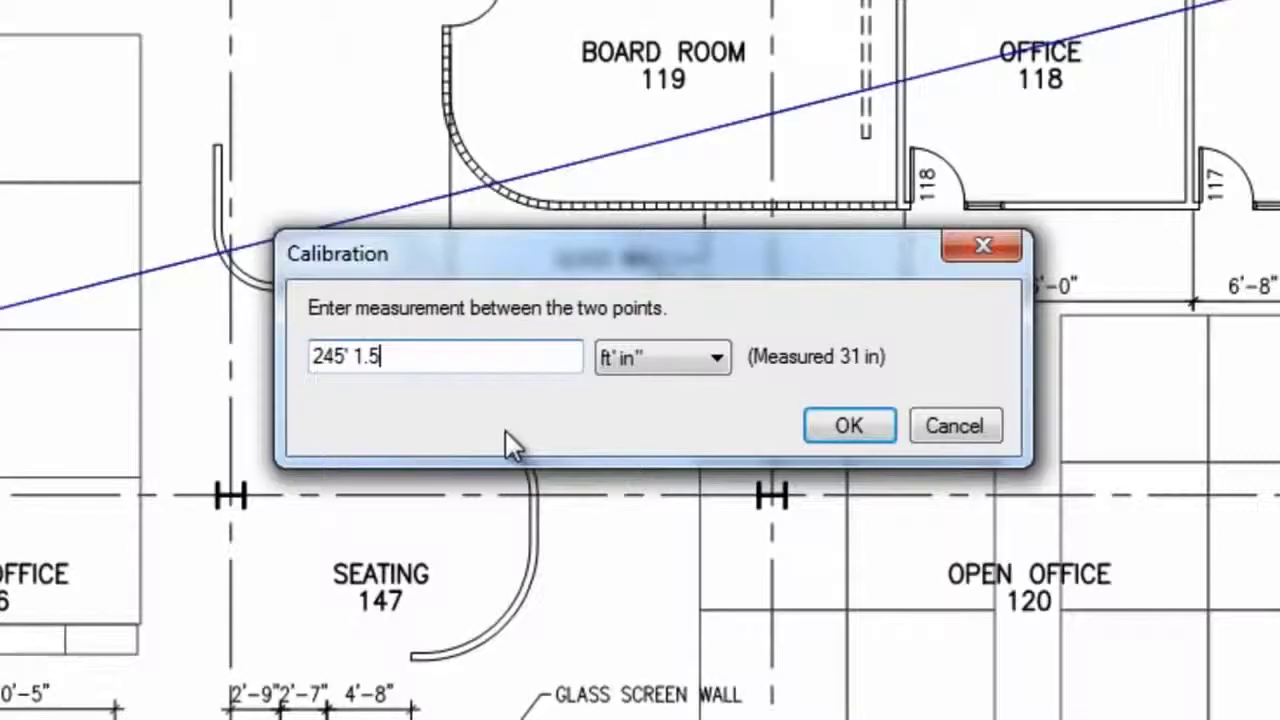
text(")
key(Return)
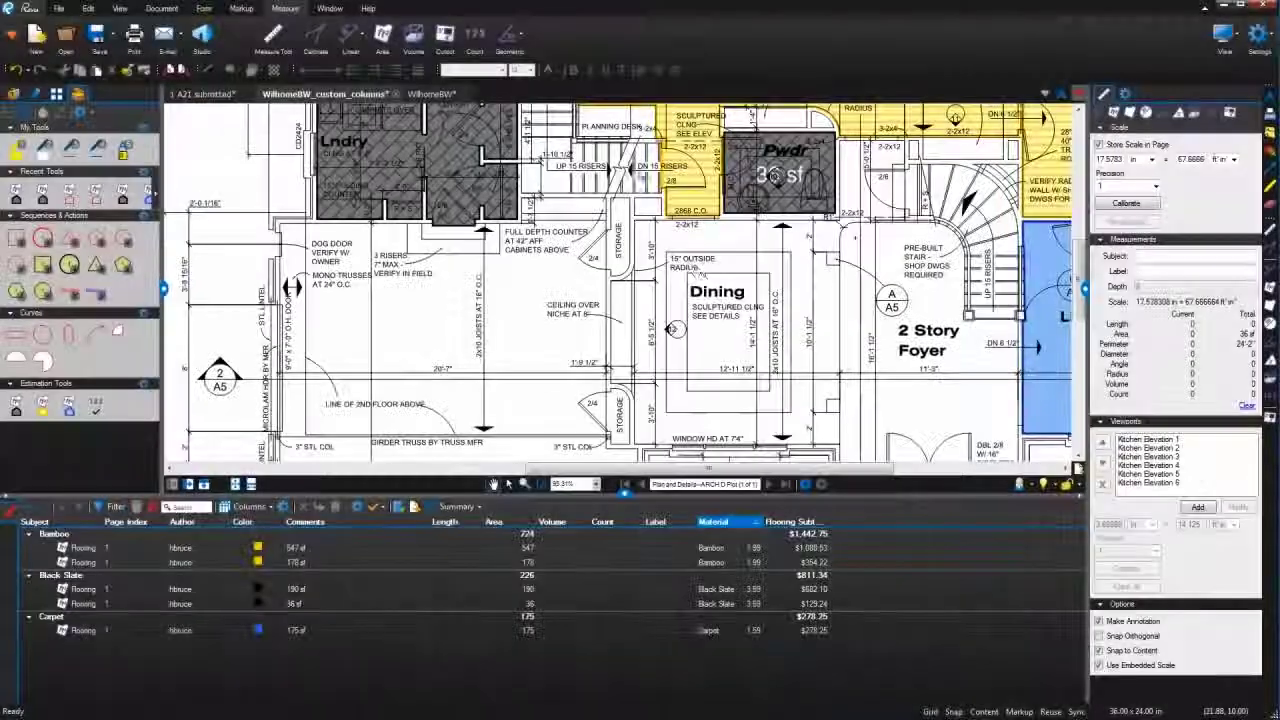
Measure the Grand Entrance's floor area with the black Black Slate area tool from the Estimation Tools set.
scroll(860, 410, down, 3)
scroll(536, 148, up, 5)
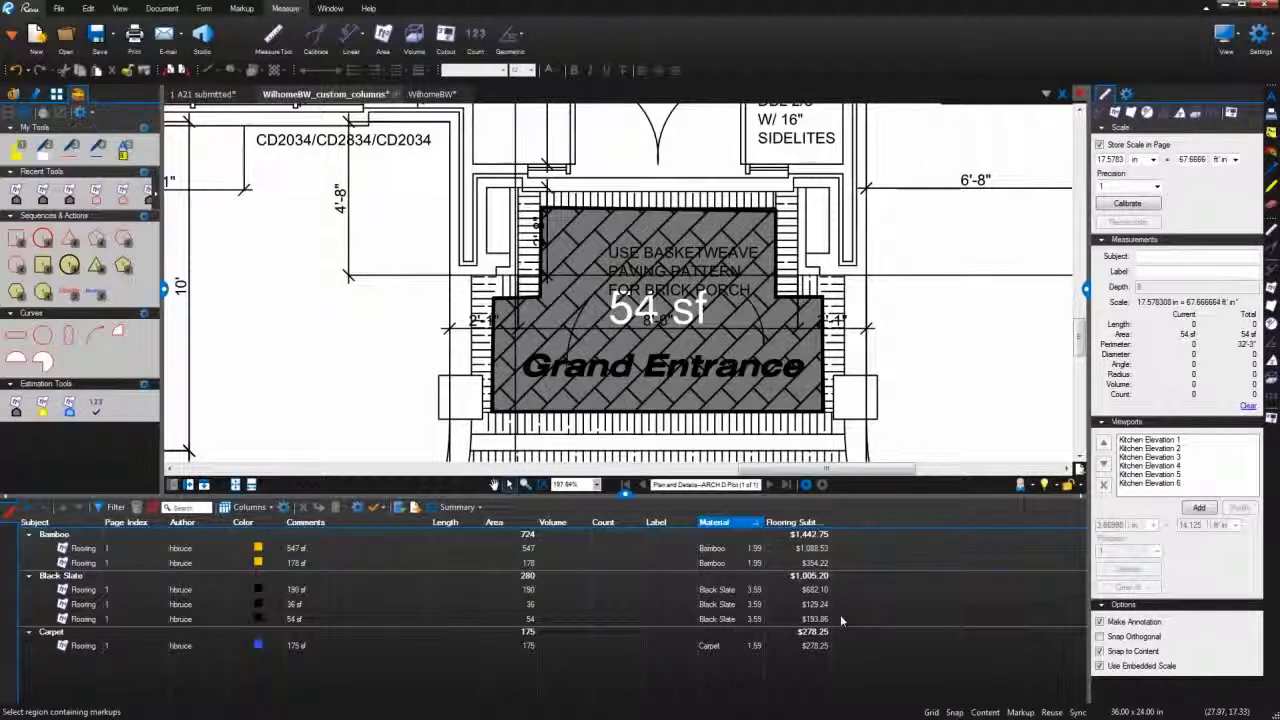
Append a hyperlinked PDF summary of the markups with totals to the current PDF, and follow the first Bamboo item's link to the plan.
click(472, 508)
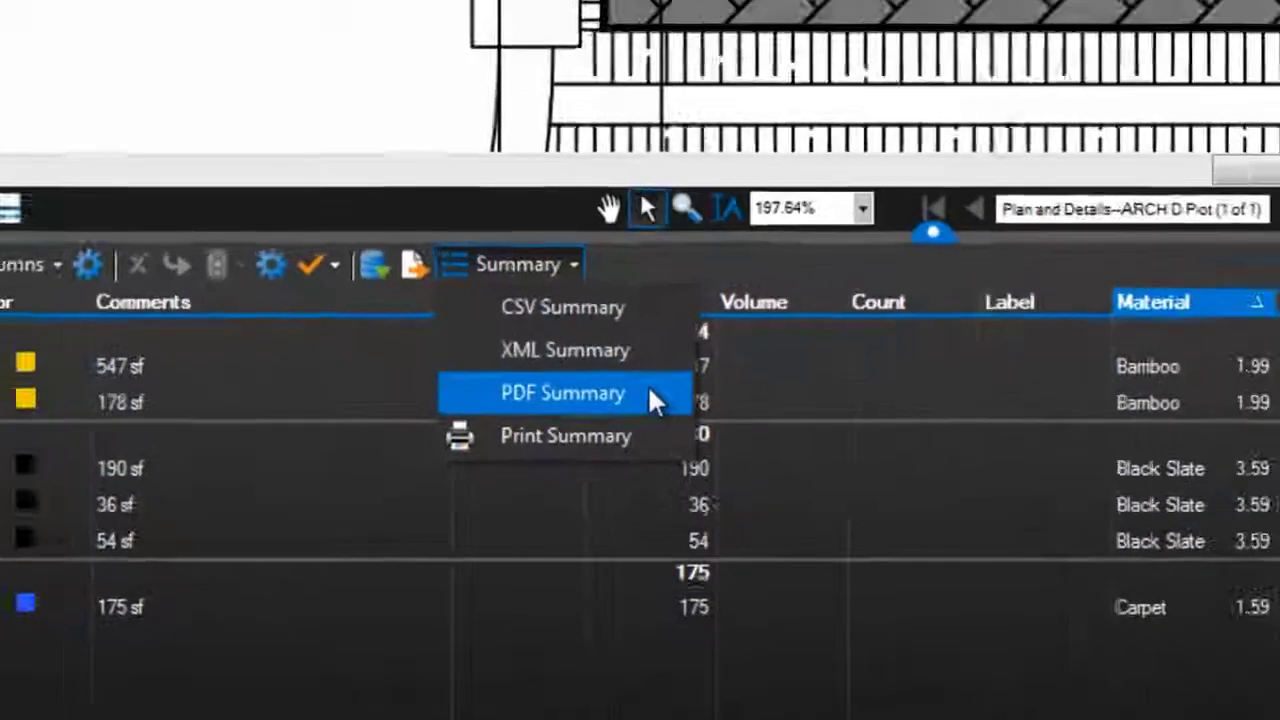
click(686, 345)
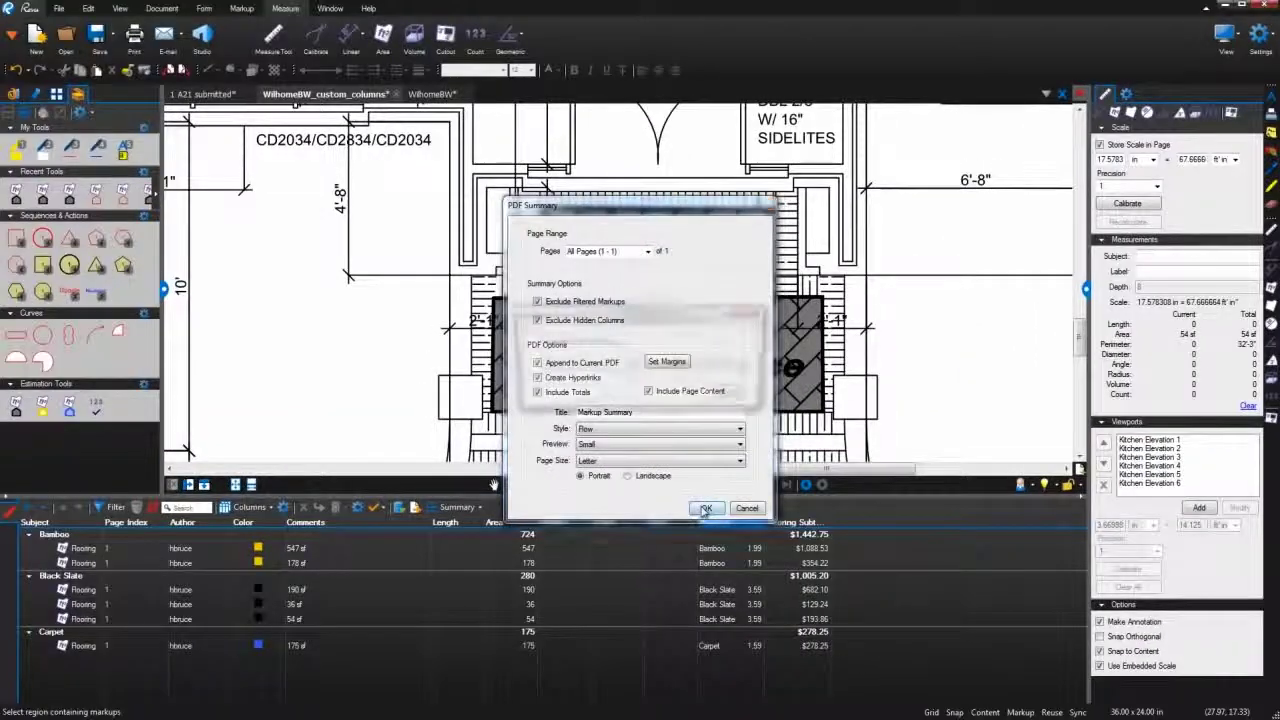
click(706, 508)
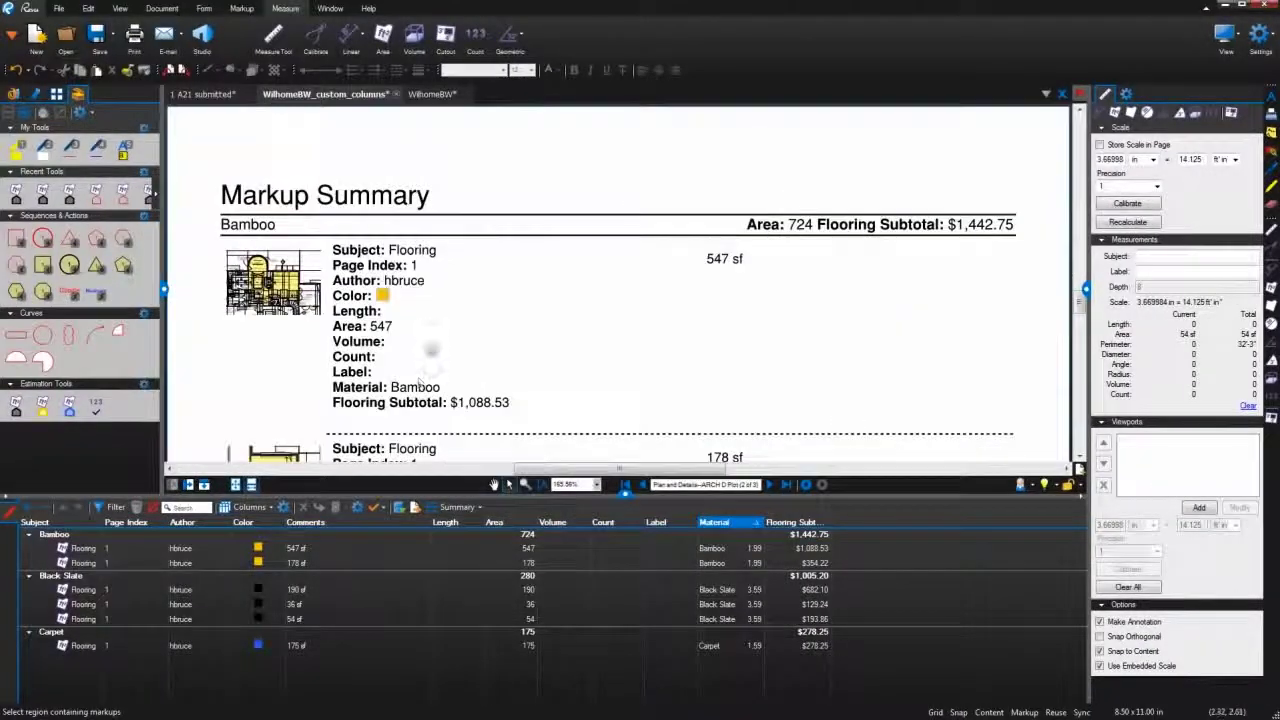
click(299, 292)
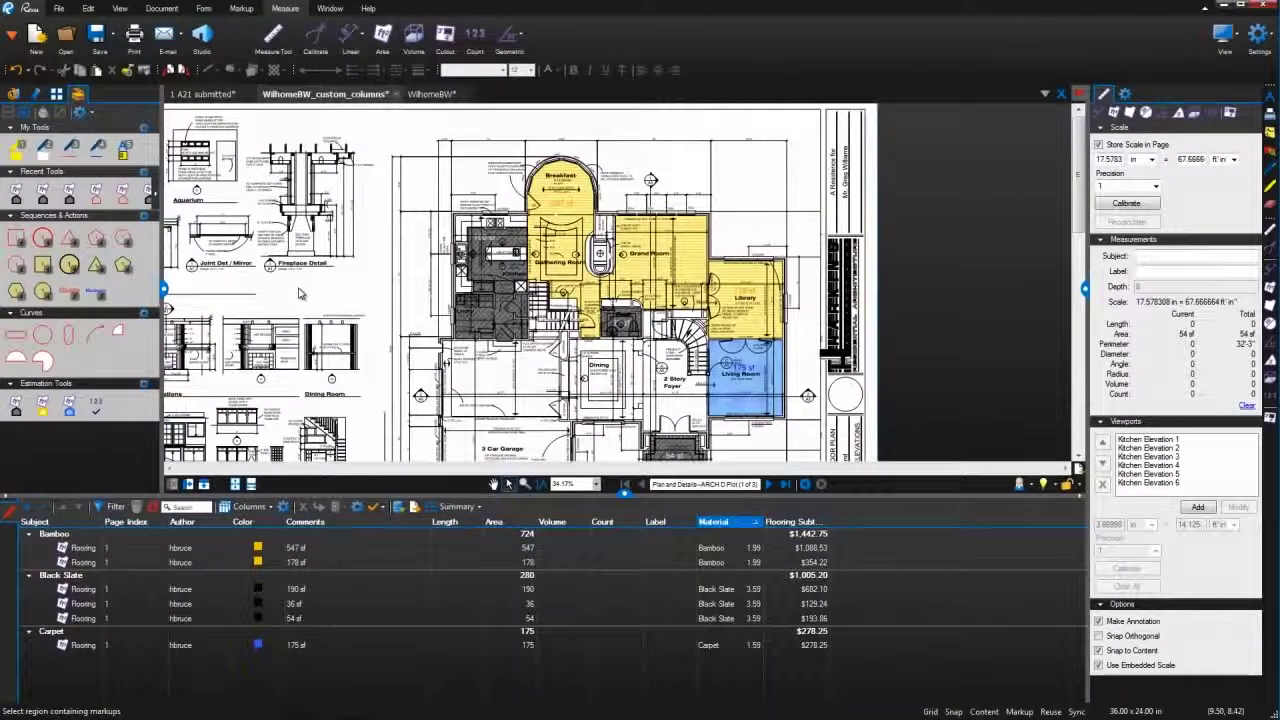